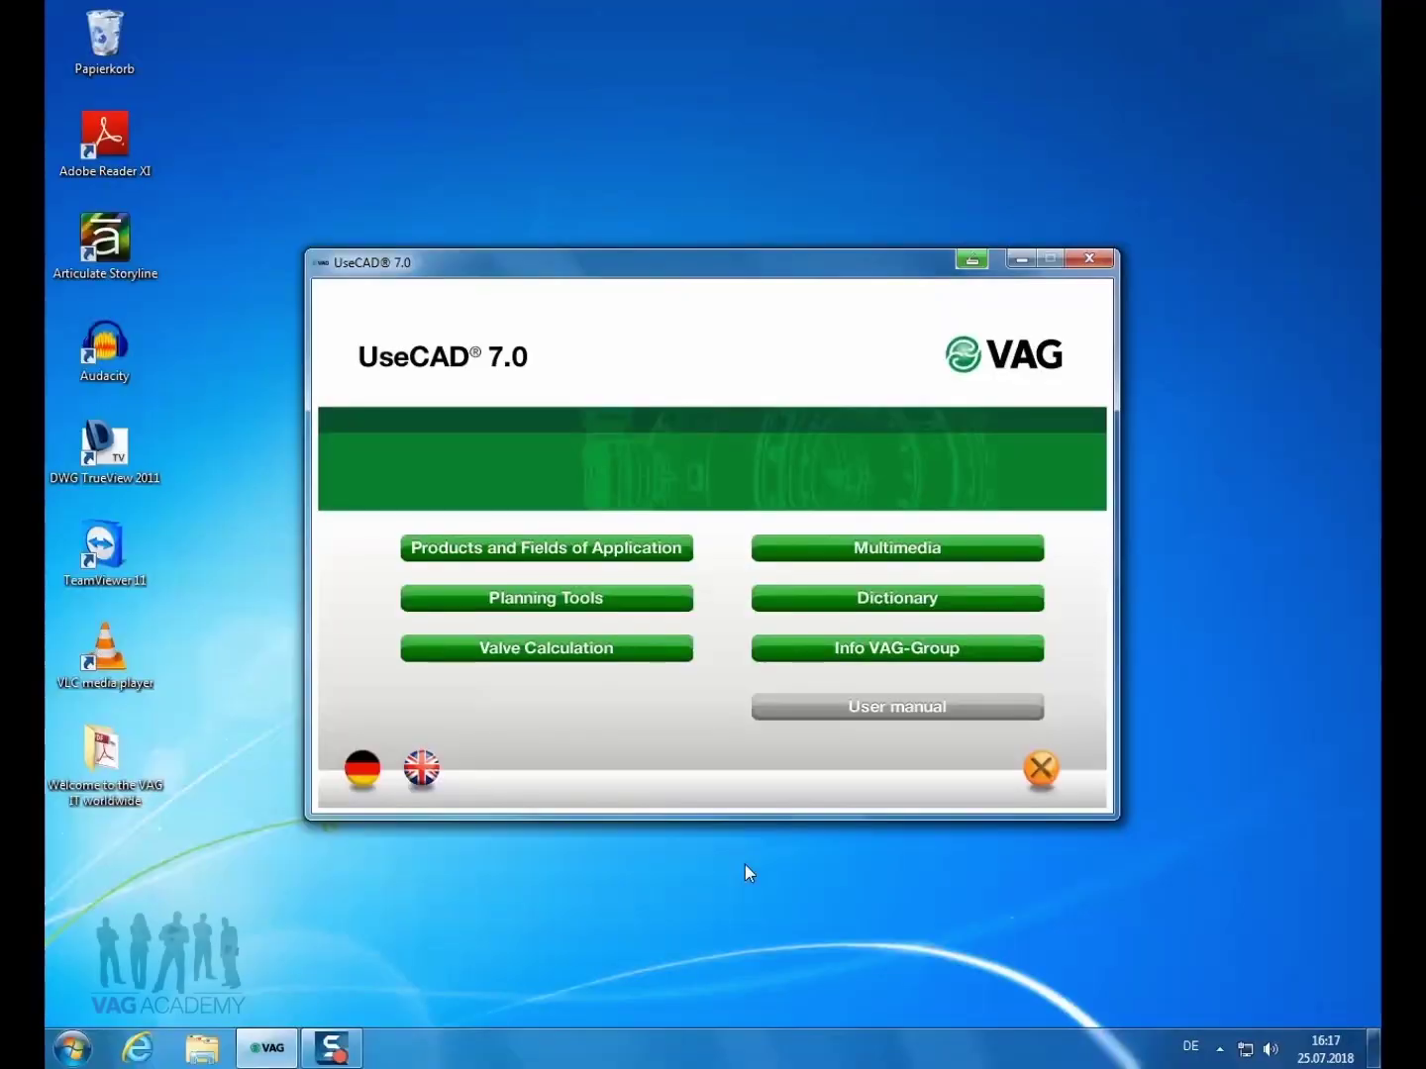
Start a valve calculation project named "Network ABC" and fill in the user name
{"action": "left_click", "coordinate": [571, 655]}
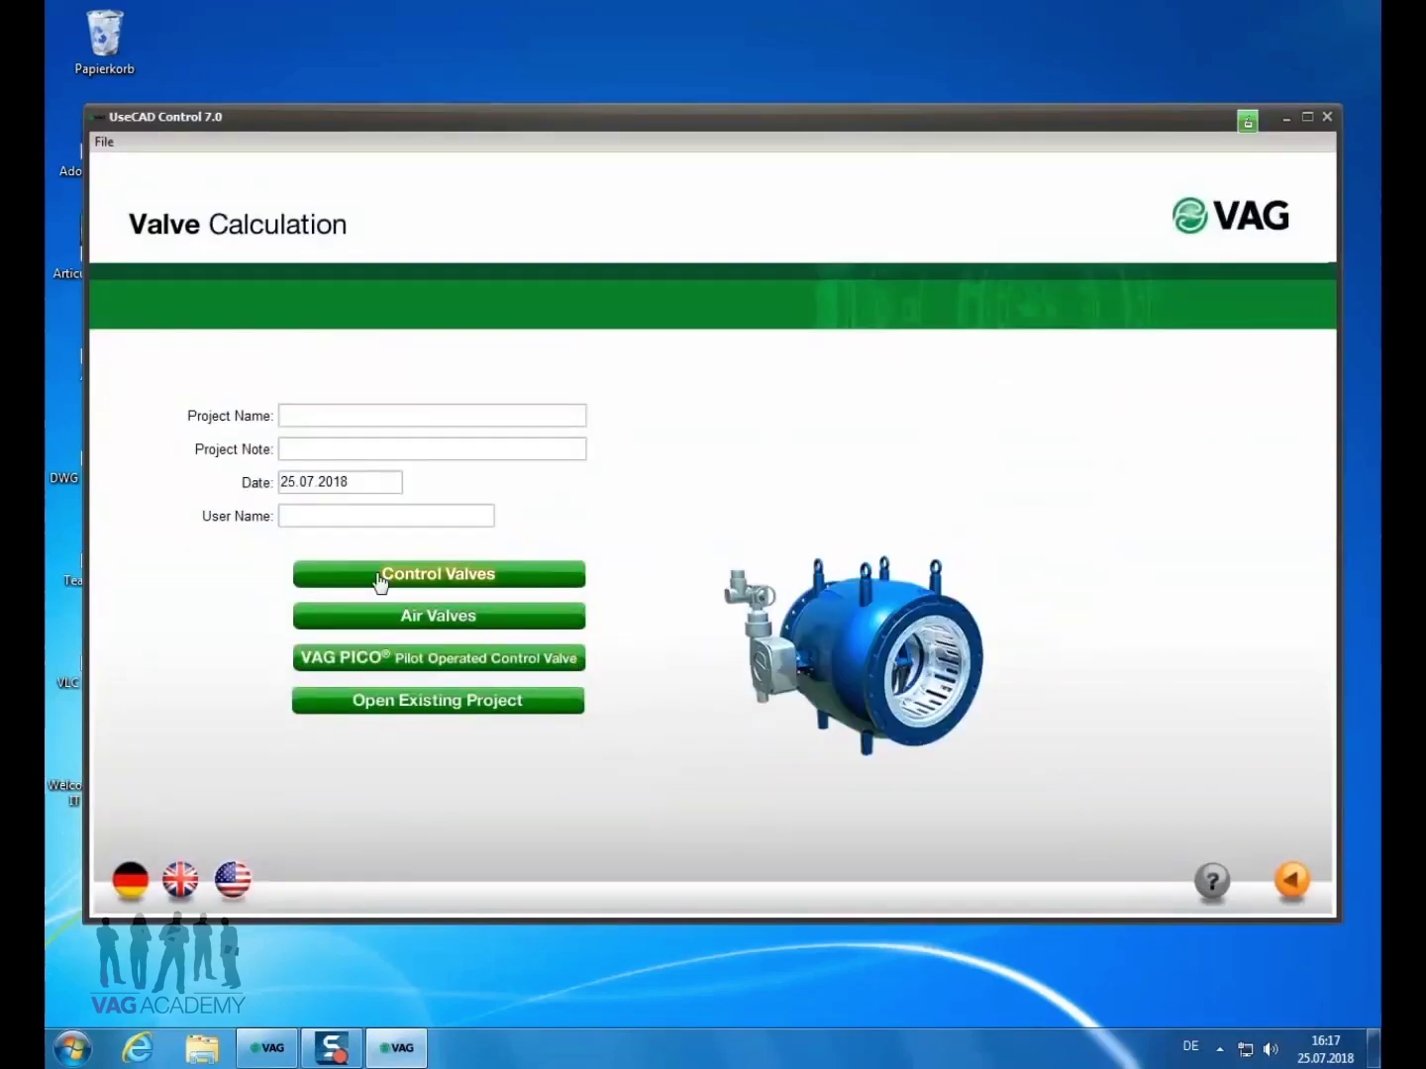
{"action": "left_click", "coordinate": [308, 414]}
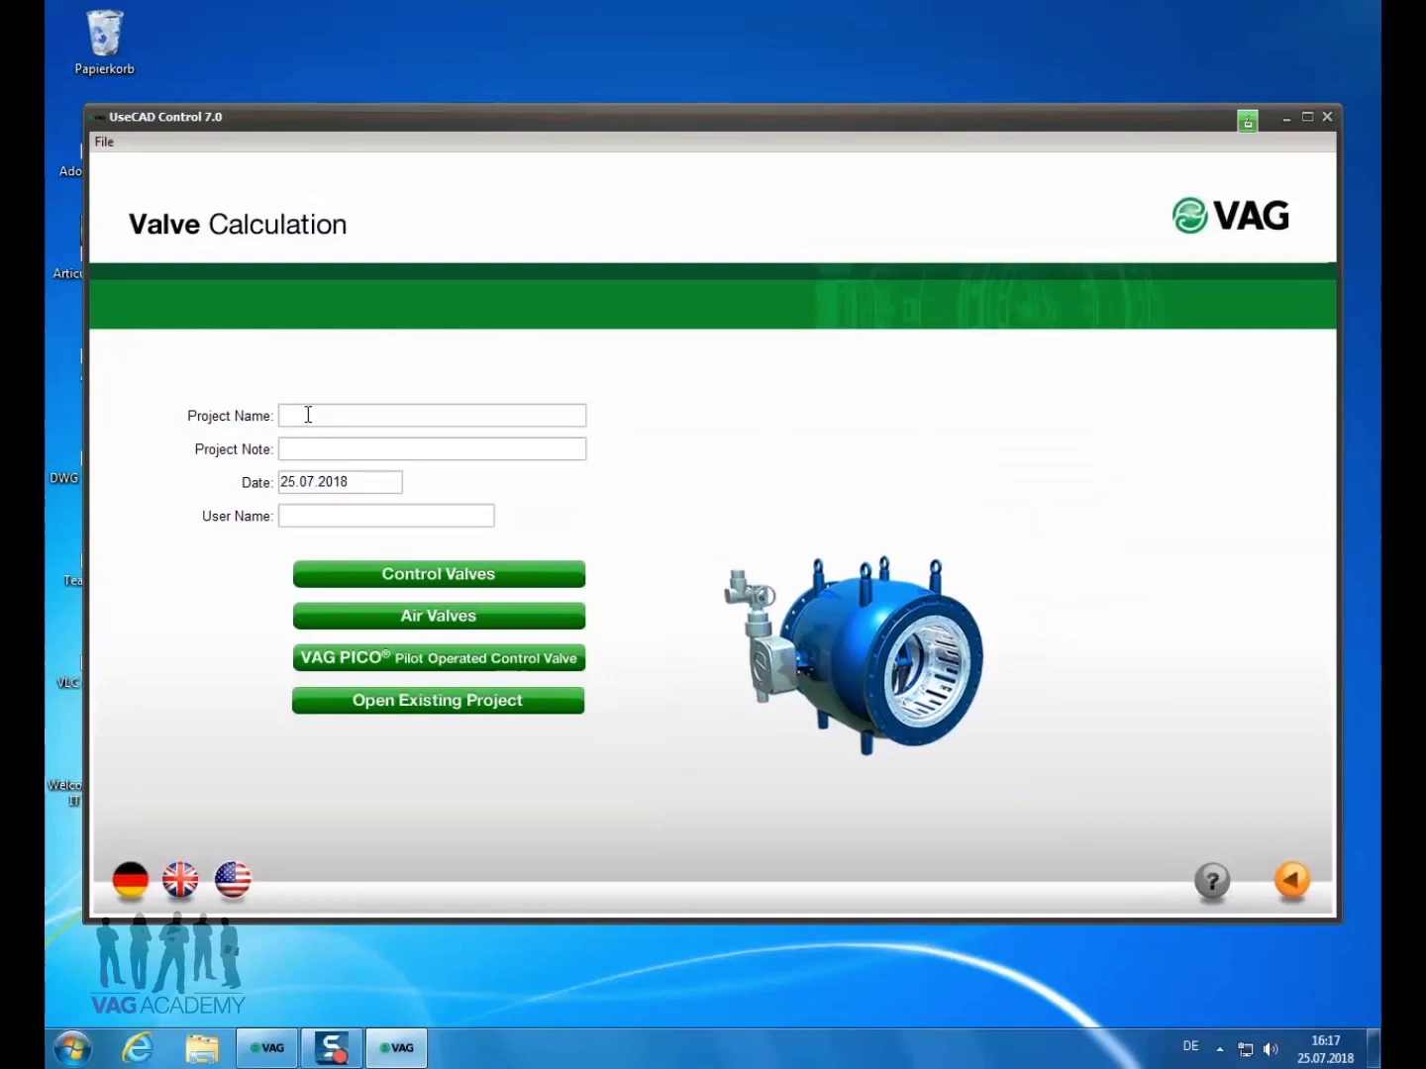
{"action": "type", "text": "Network ABC"}
{"action": "left_click", "coordinate": [366, 510]}
{"action": "type", "text": "jcb"}
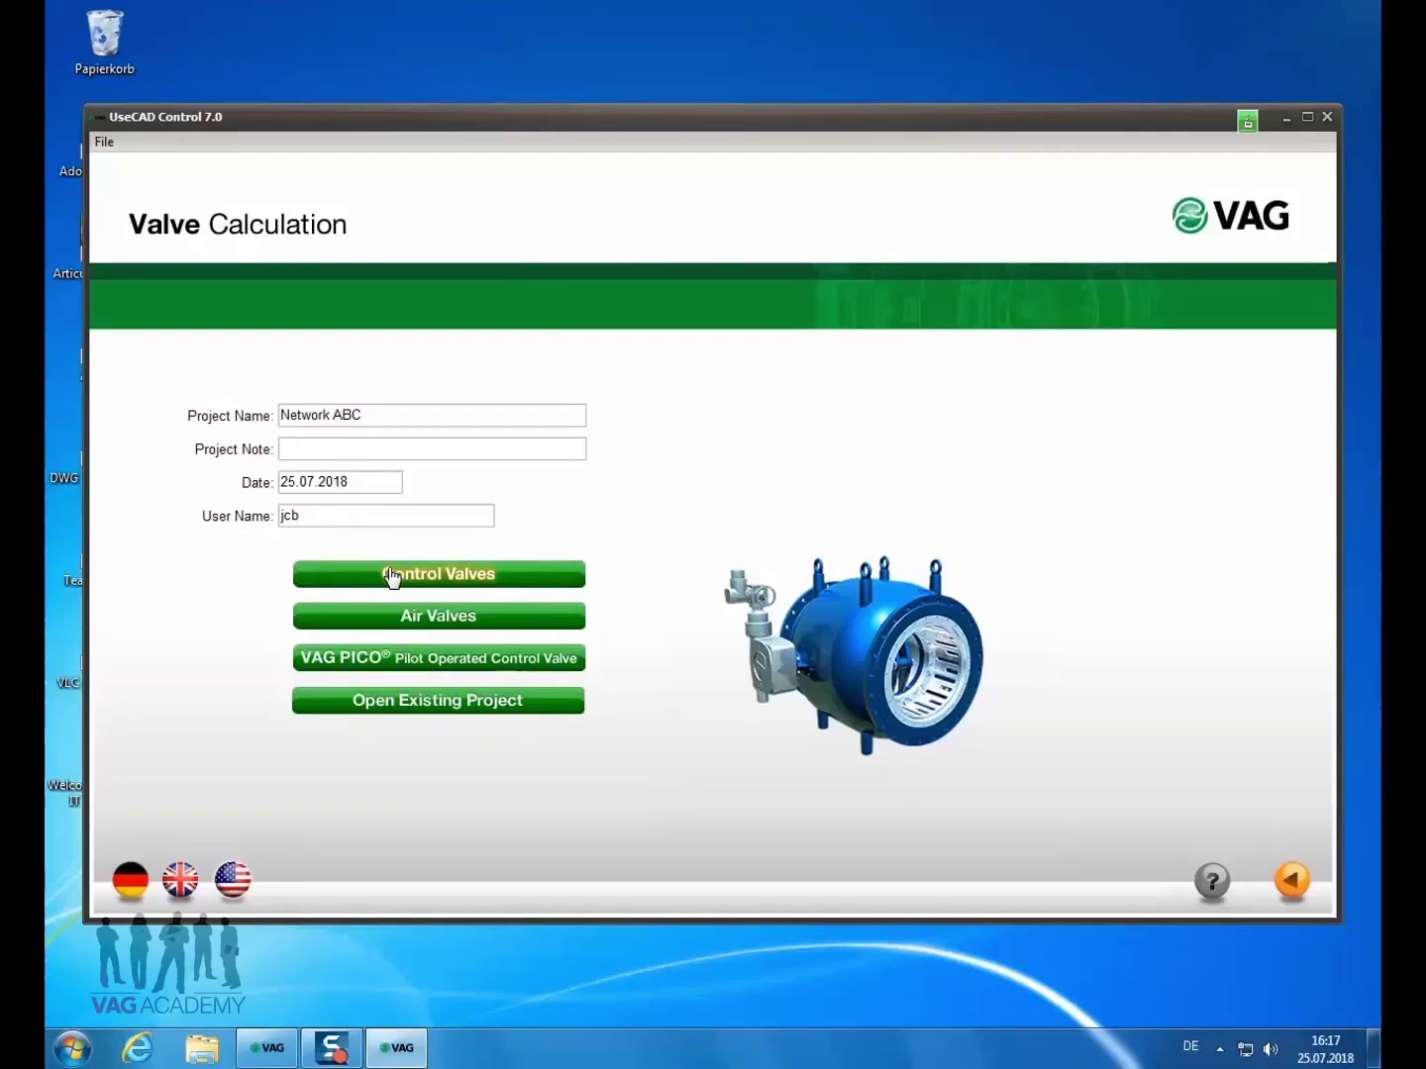
Set up a control valve calculation with constant pressure before the valve, reservoir to reservoir, using the RIKO valve
{"action": "left_click", "coordinate": [392, 576]}
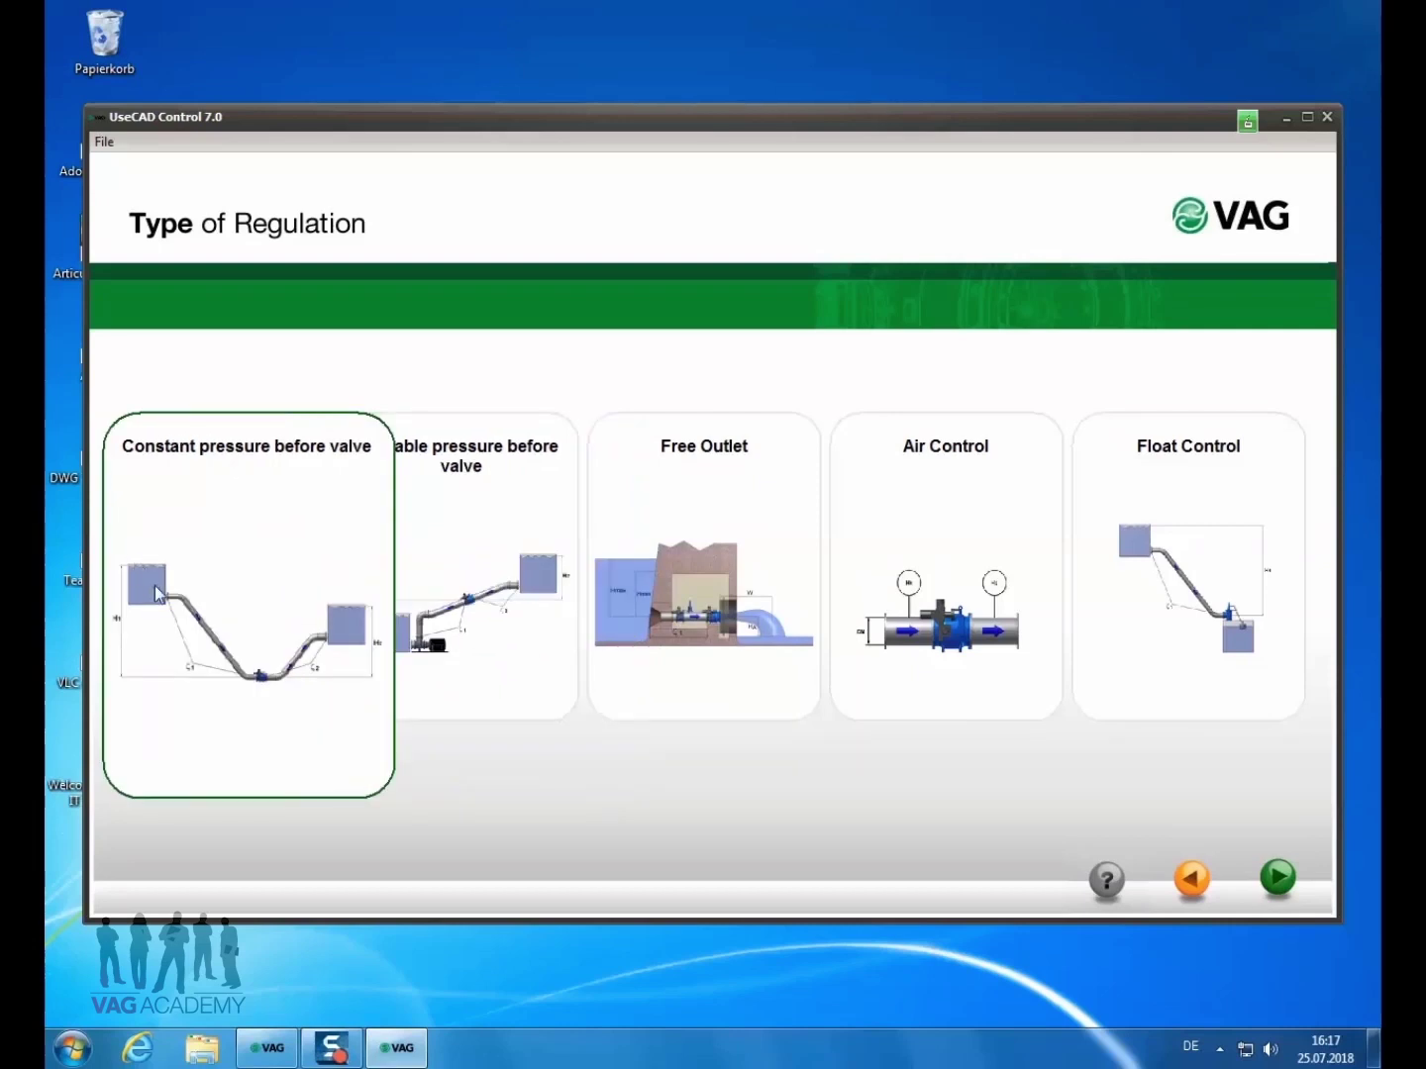
{"action": "left_click", "coordinate": [185, 612]}
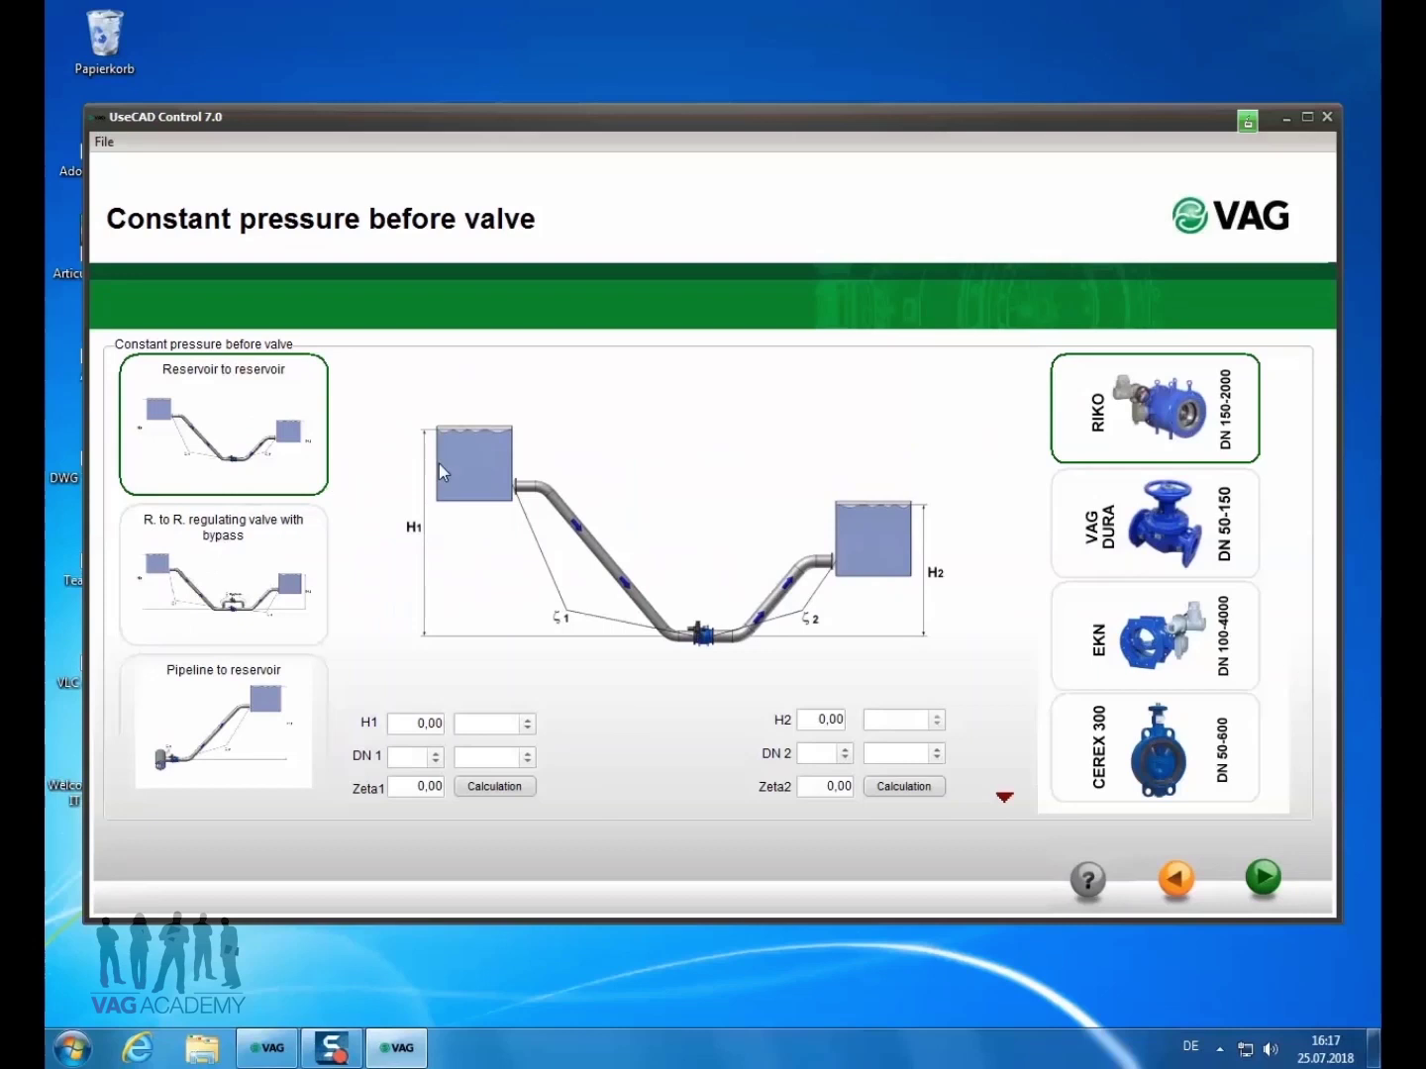
{"action": "left_click", "coordinate": [1264, 880]}
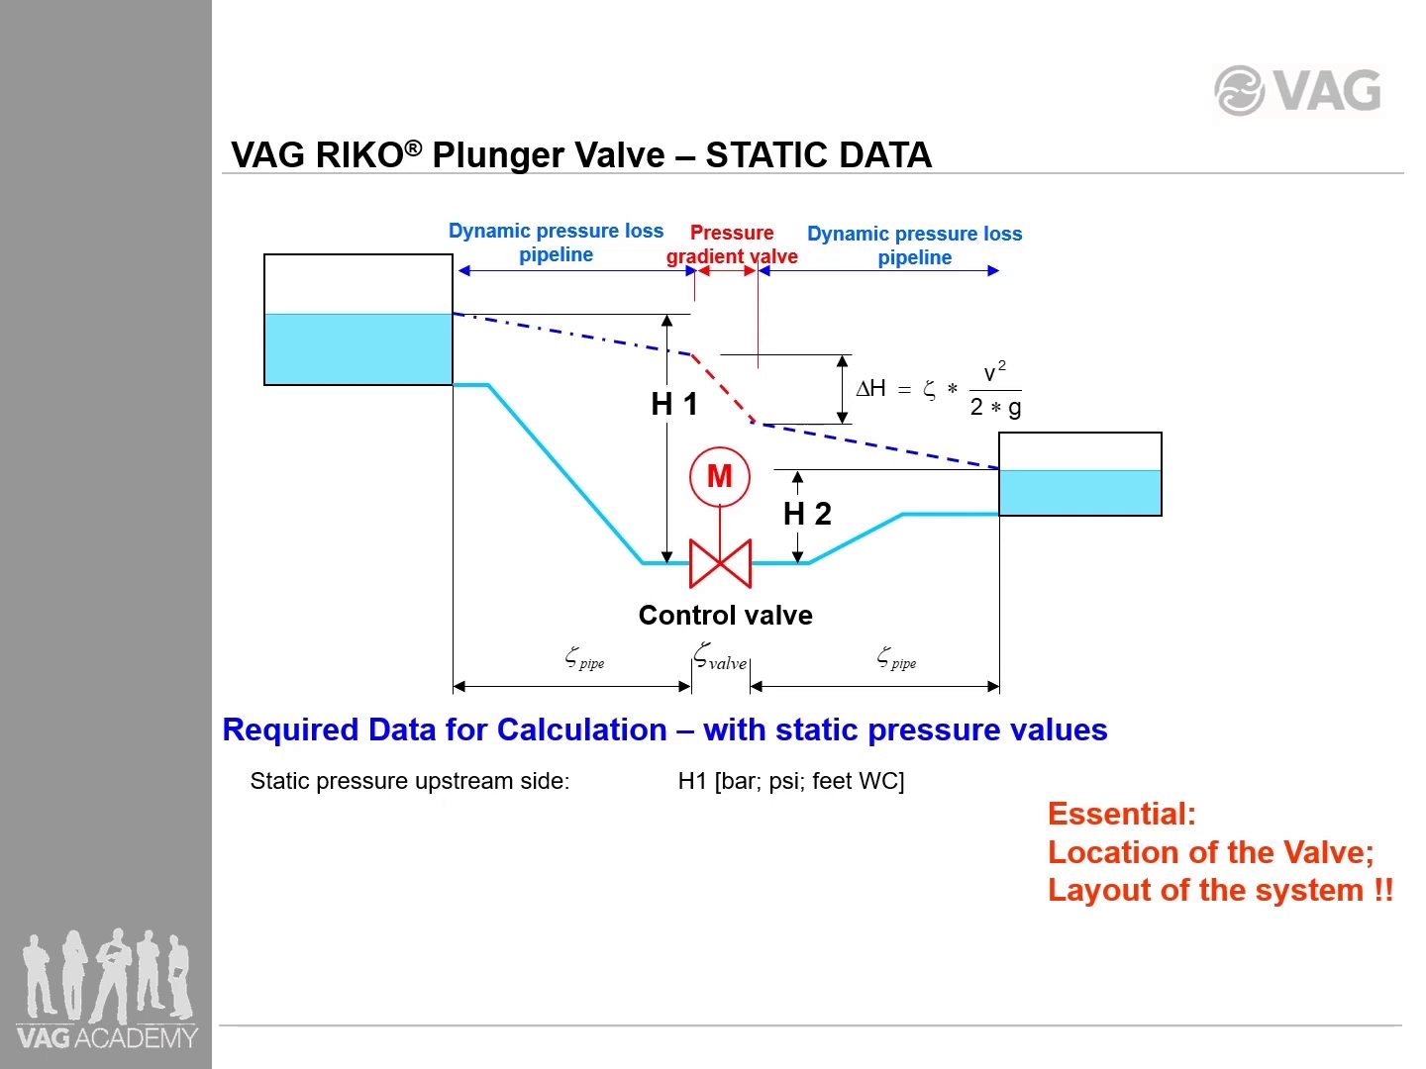
{"action": "key", "text": "Right"}
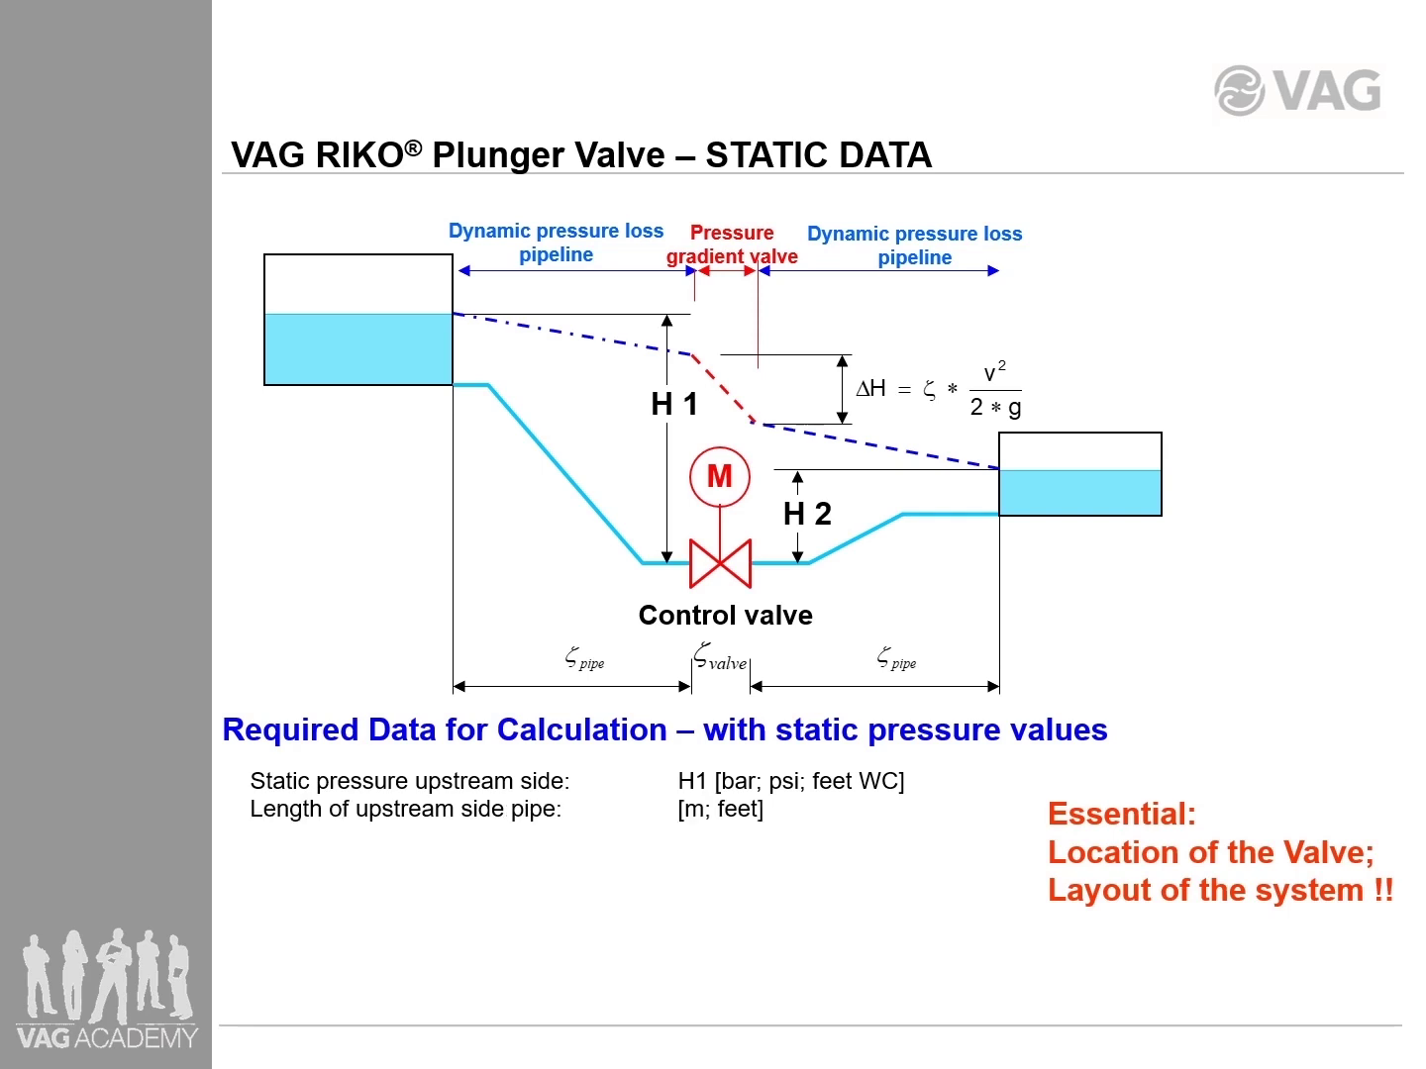
{"action": "key", "text": "Right"}
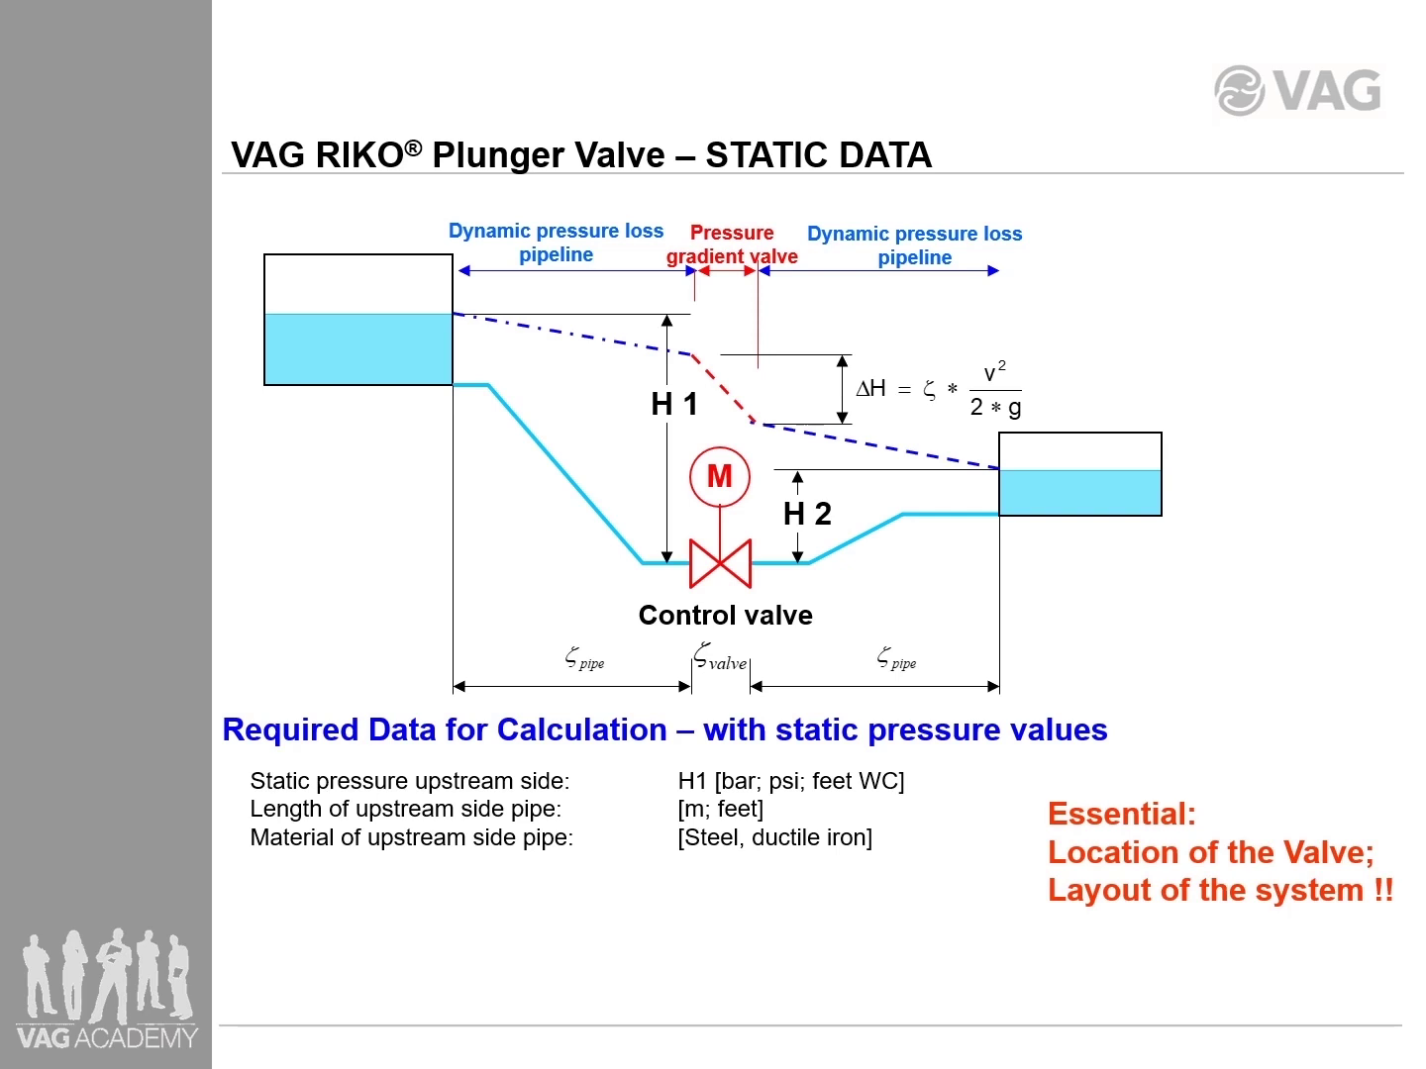
{"action": "key", "text": "Right"}
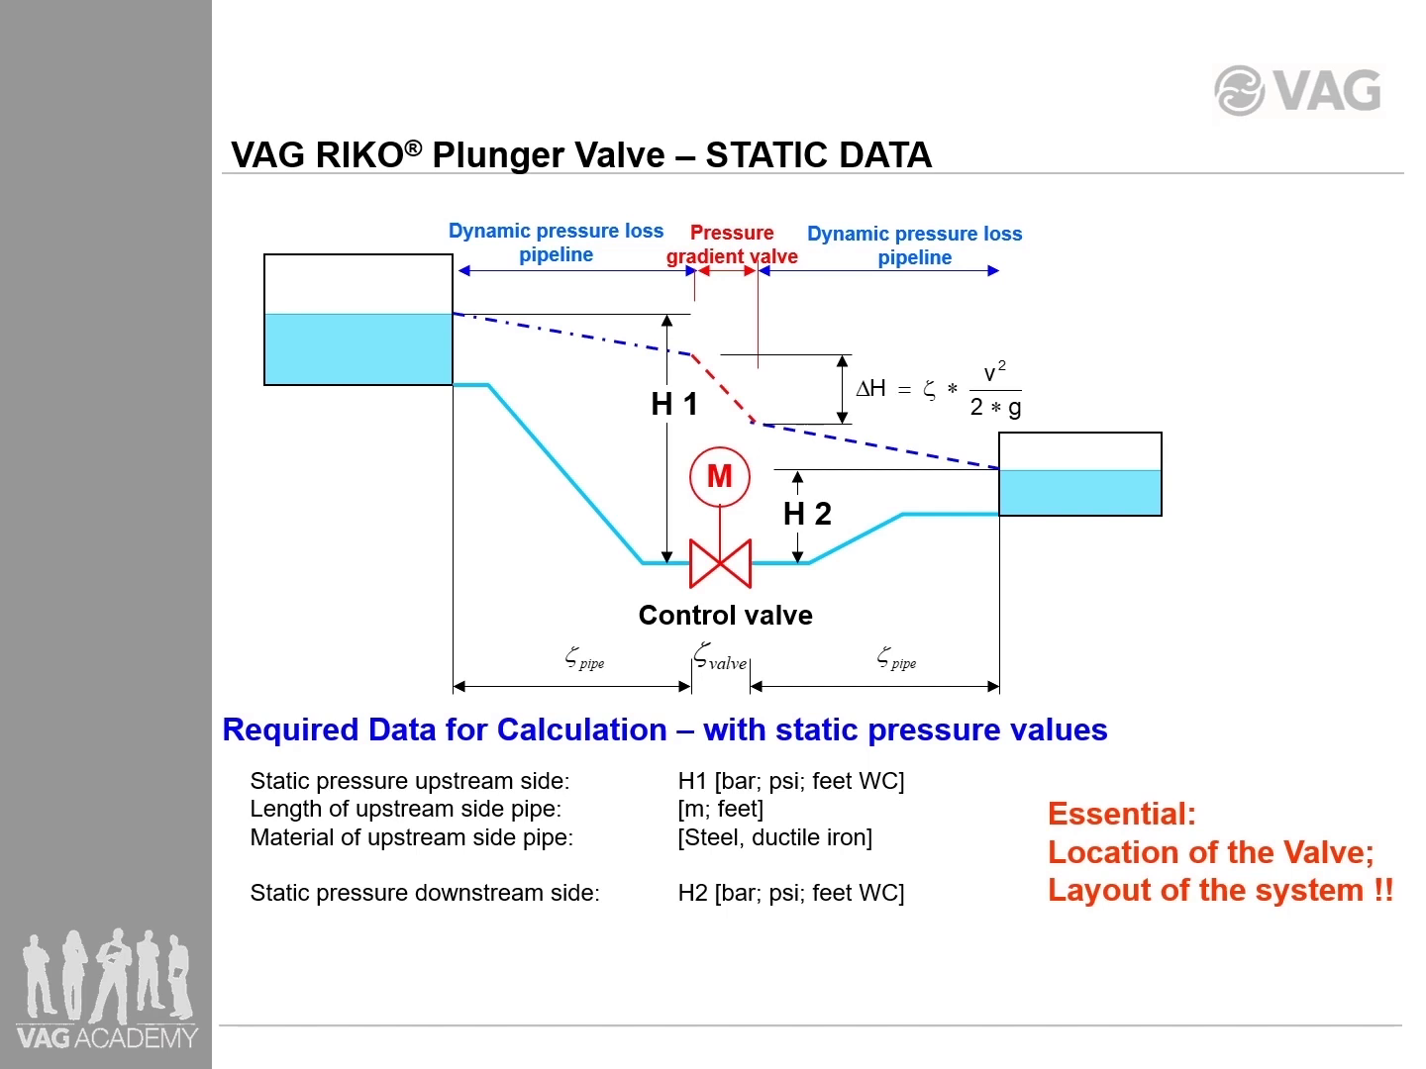
{"action": "key", "text": "Right"}
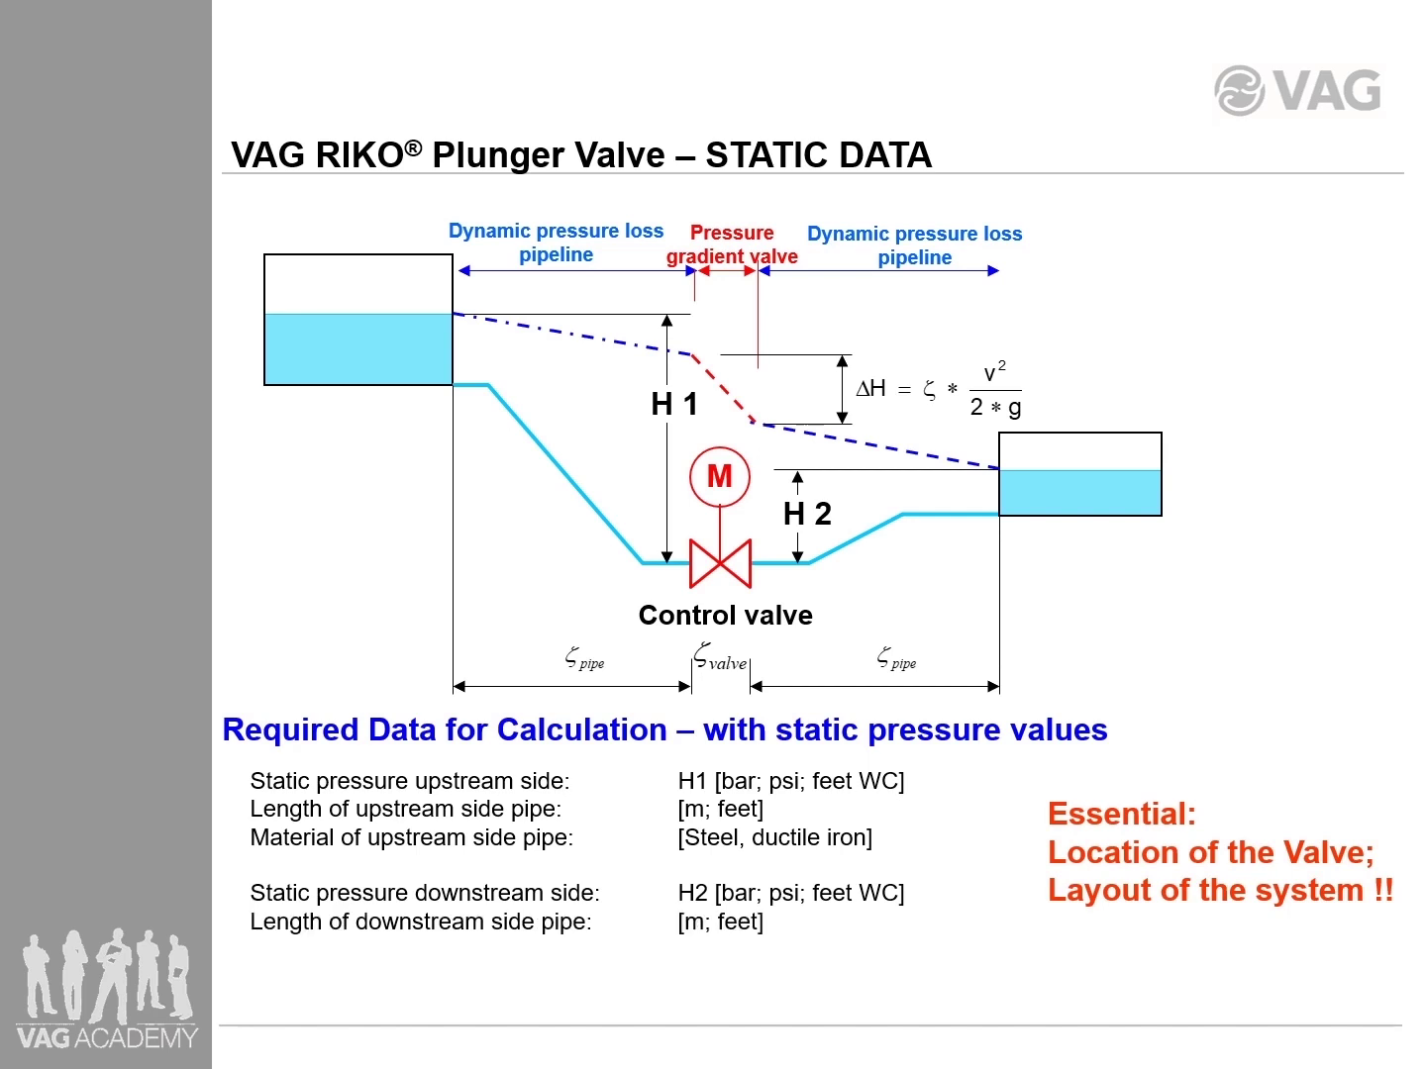
{"action": "key", "text": "Right"}
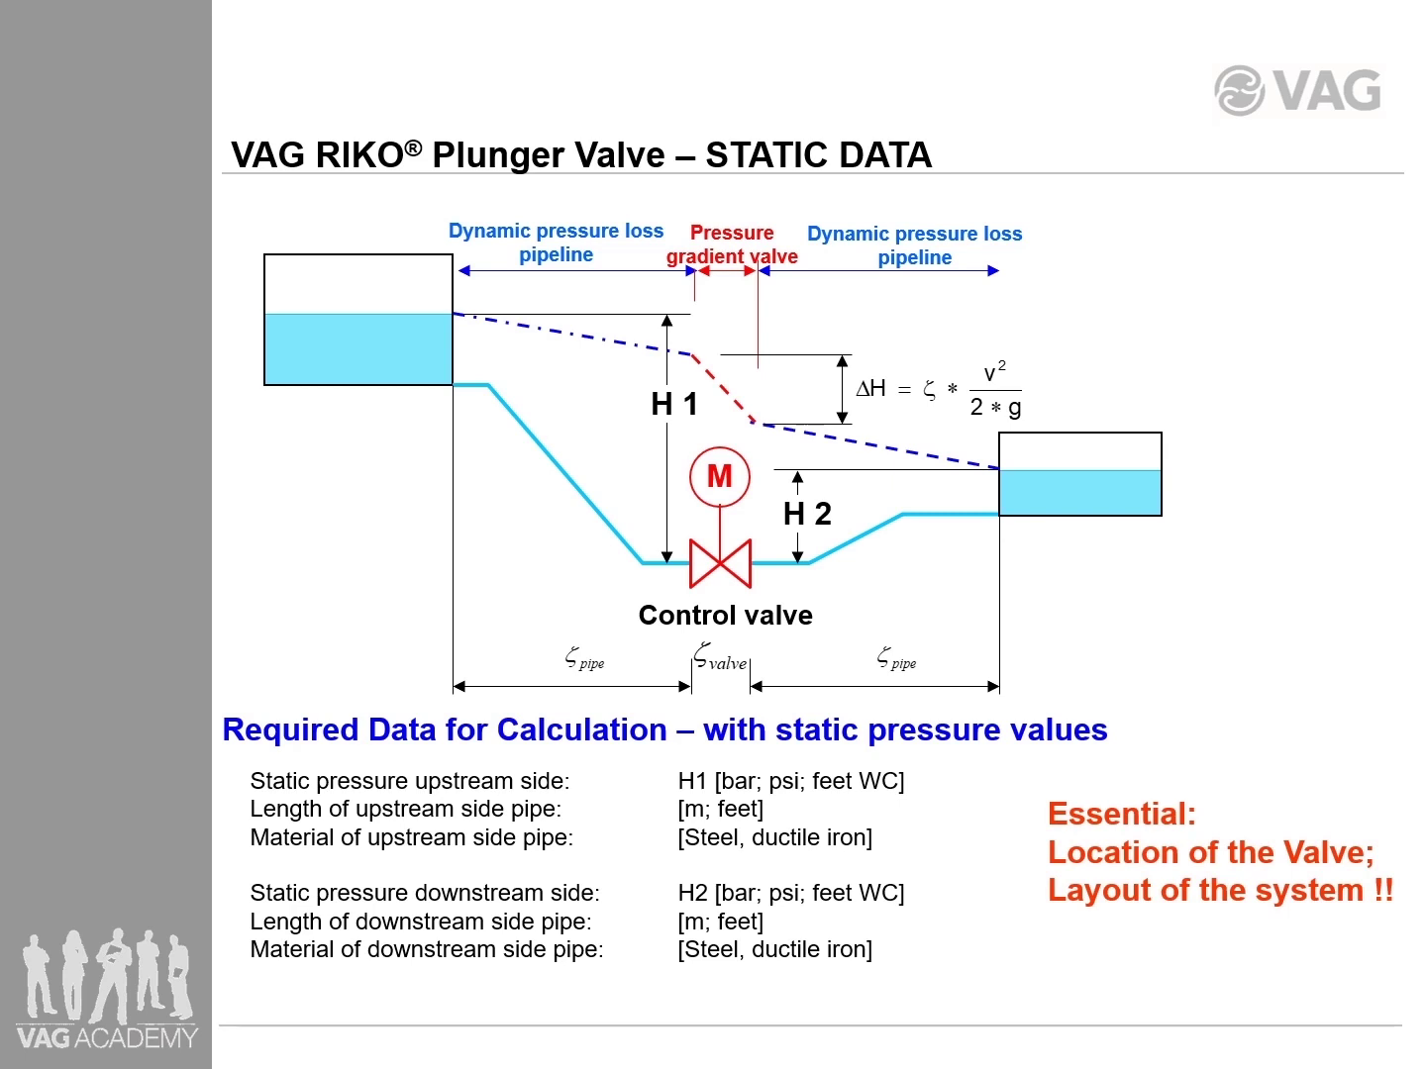
{"action": "key", "text": "Right"}
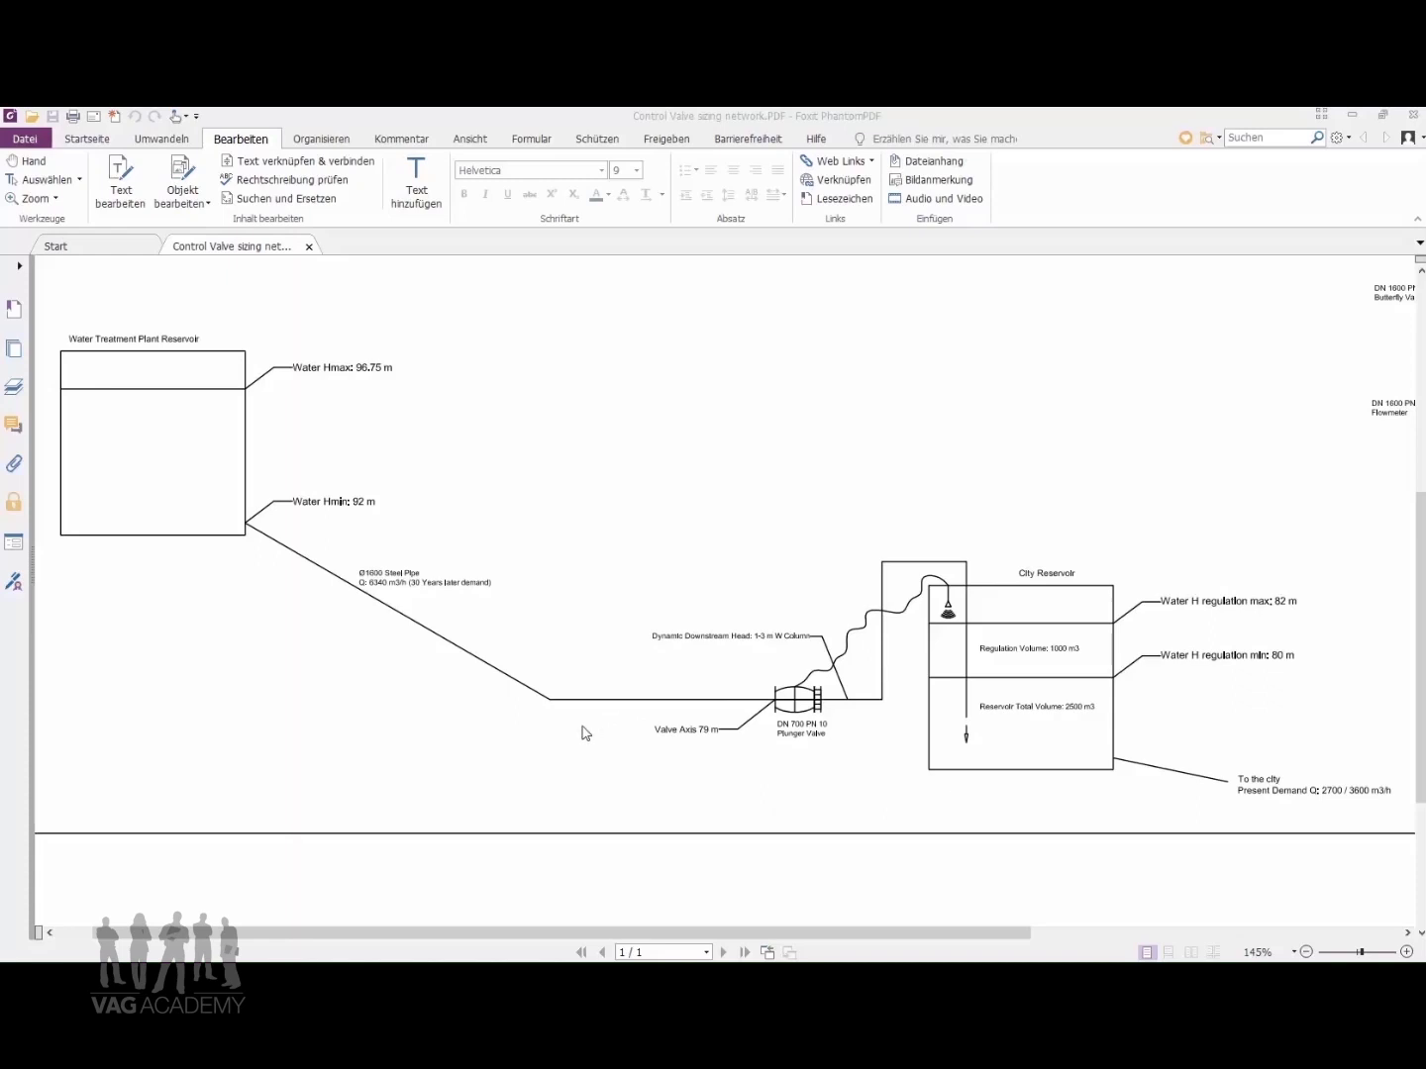
Bring up the Control Valve sizing PDF beside the network drawing and examine the maximum and minimum upstream pressure calculations
{"action": "mouse_move", "coordinate": [688, 957]}
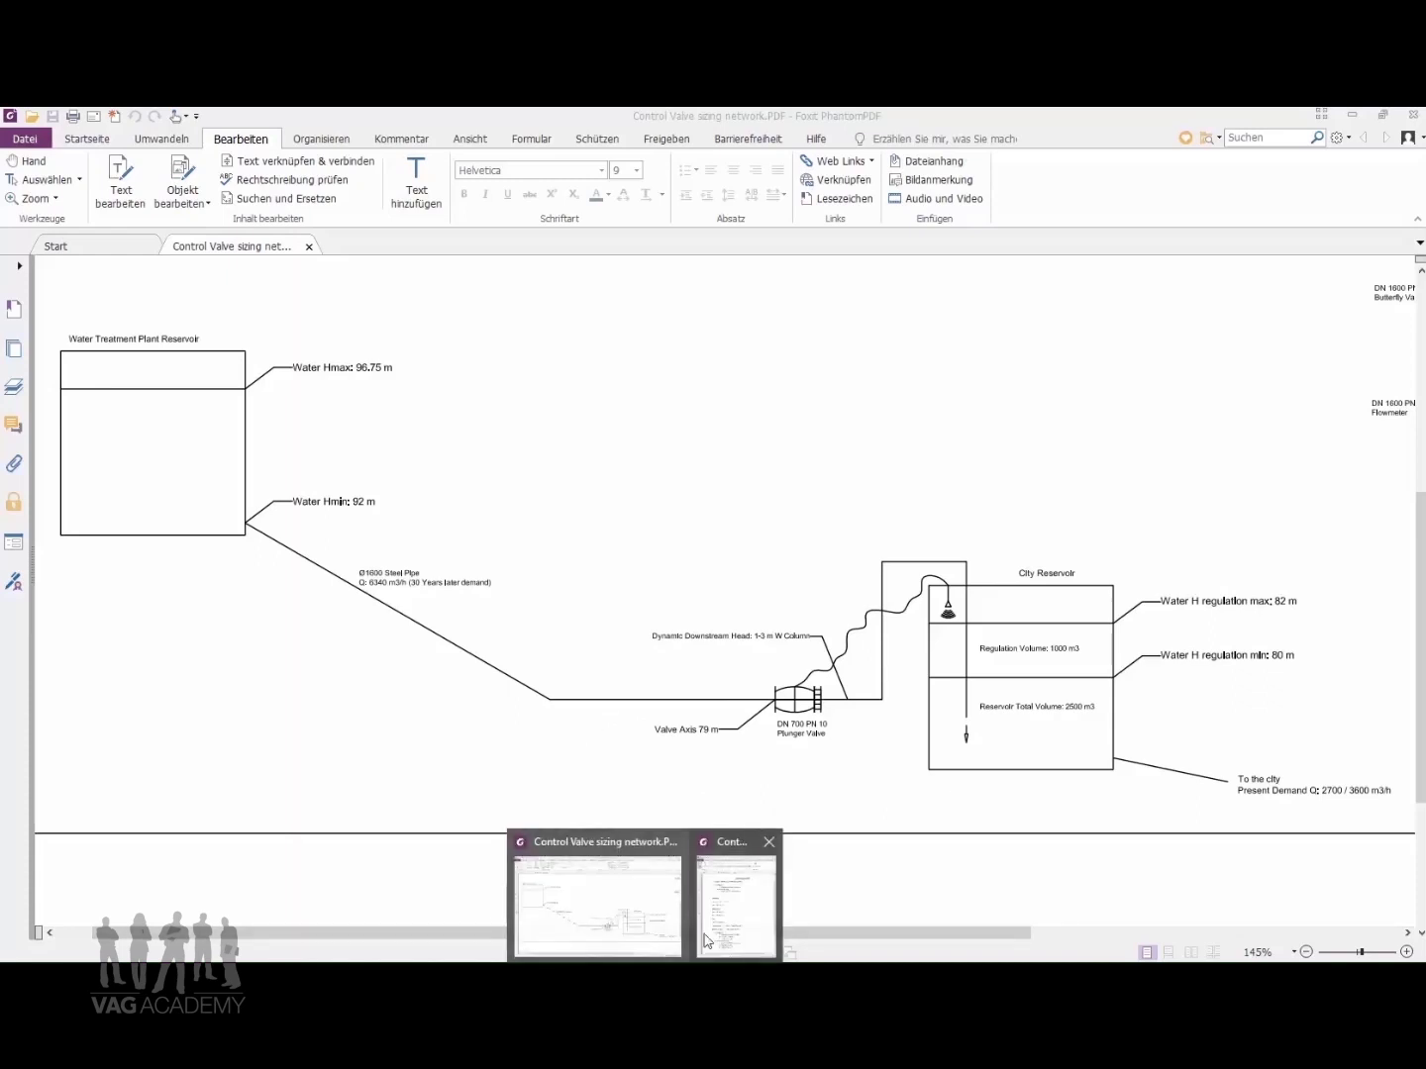
{"action": "left_click", "coordinate": [734, 921]}
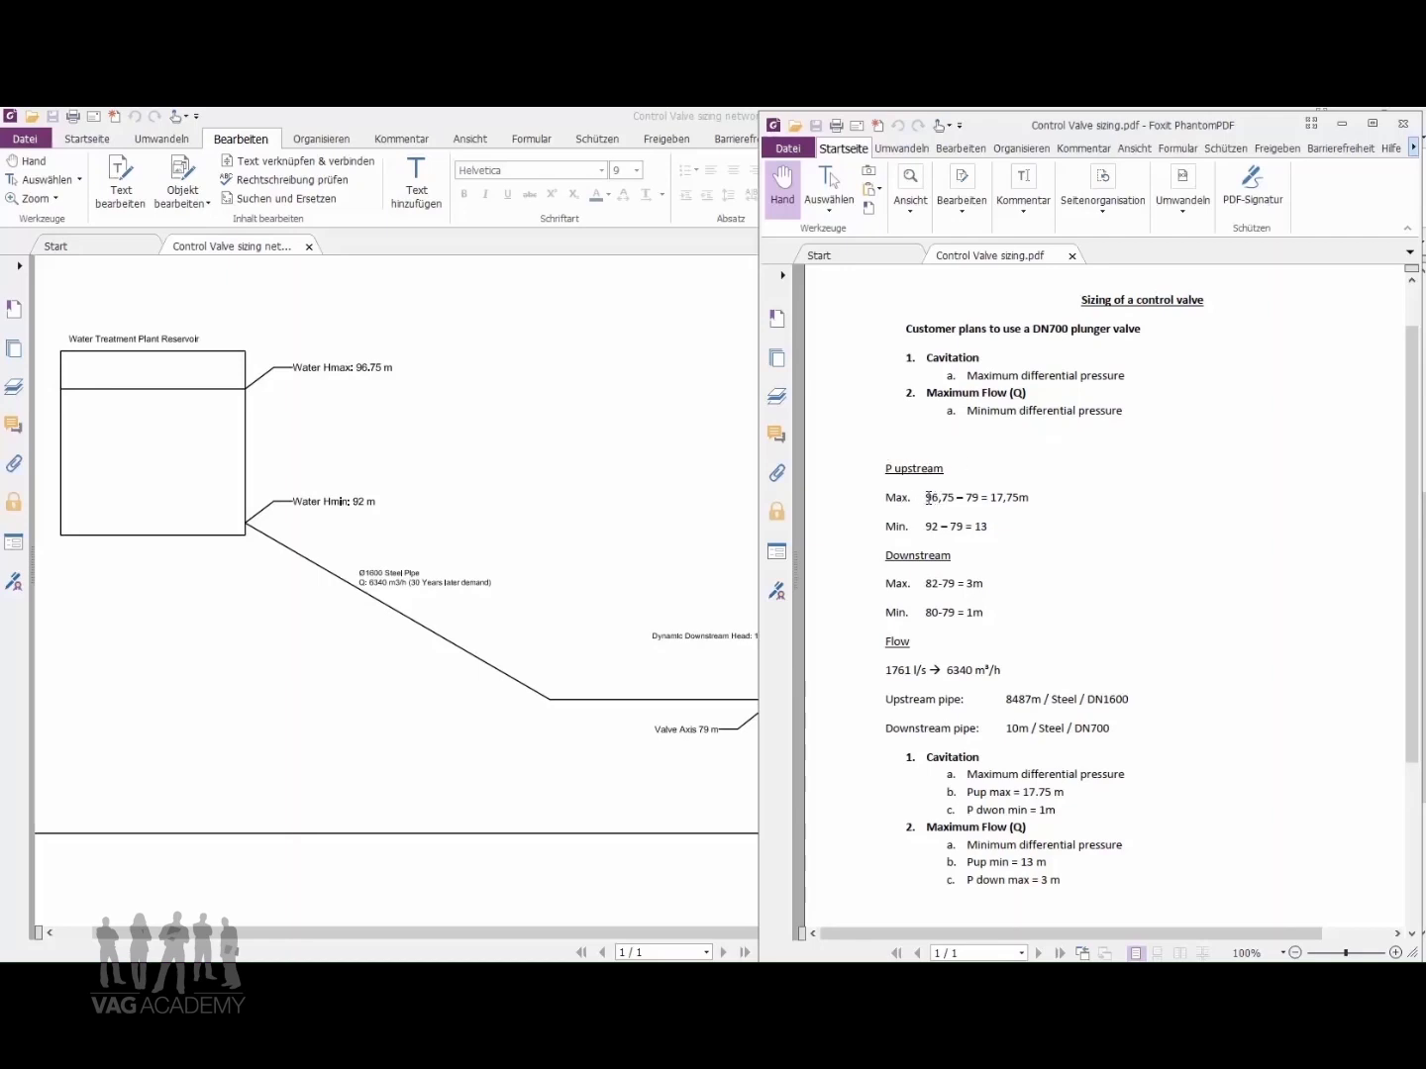
{"action": "left_click_drag", "start_coordinate": [924, 498], "coordinate": [975, 499]}
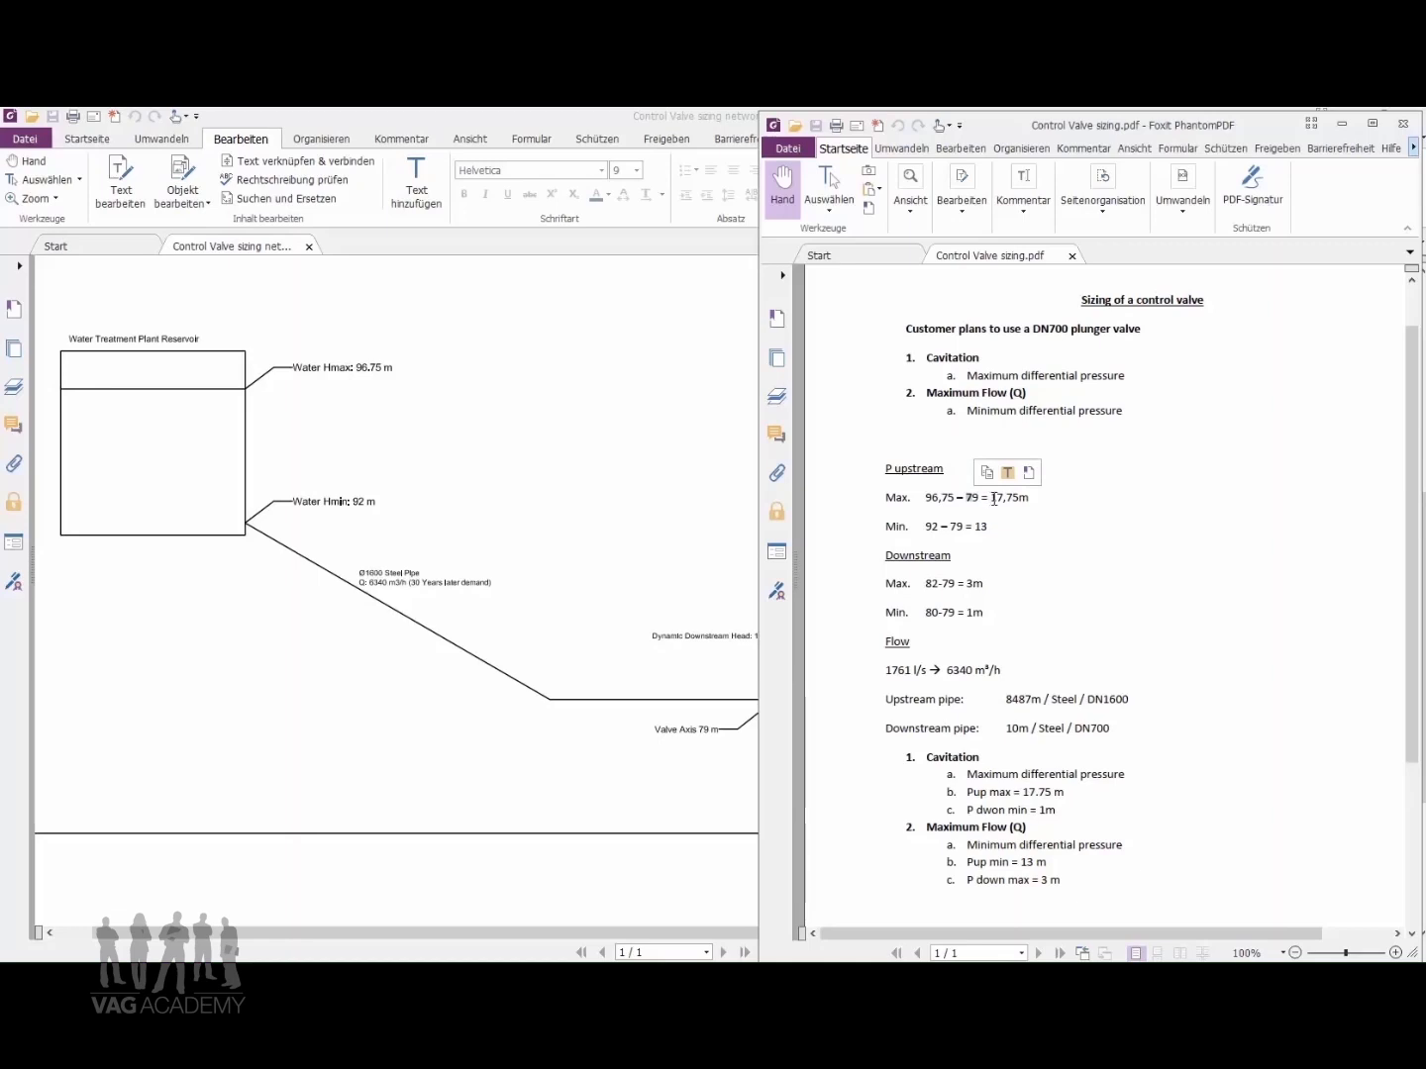
{"action": "left_click", "coordinate": [1015, 497]}
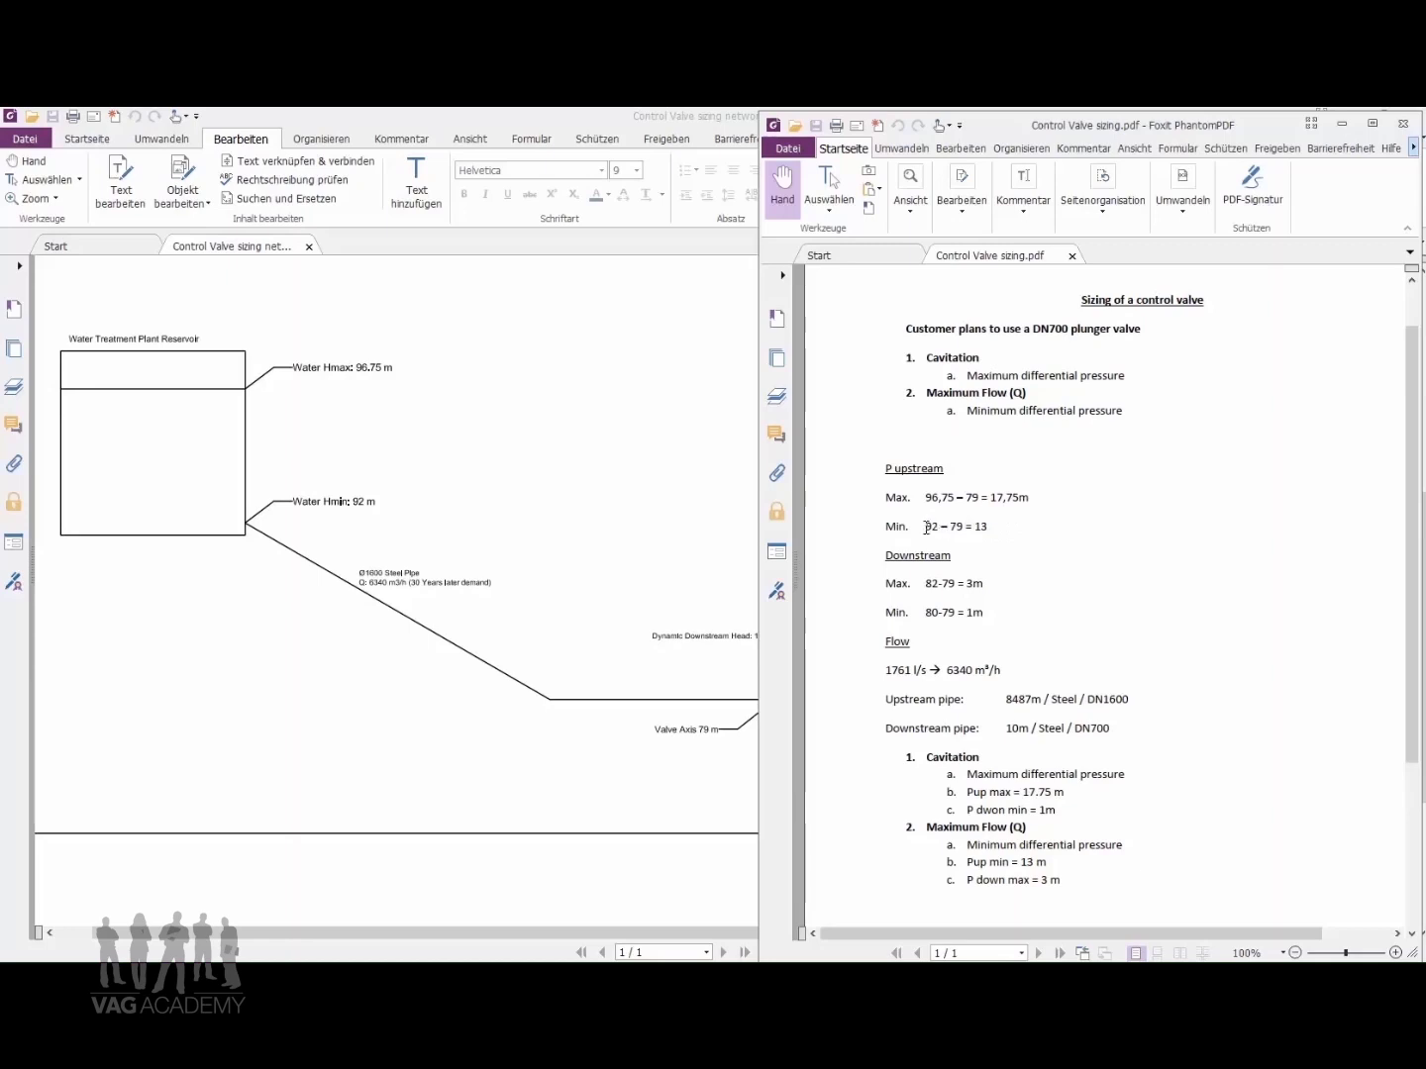
{"action": "left_click_drag", "start_coordinate": [928, 527], "coordinate": [937, 529]}
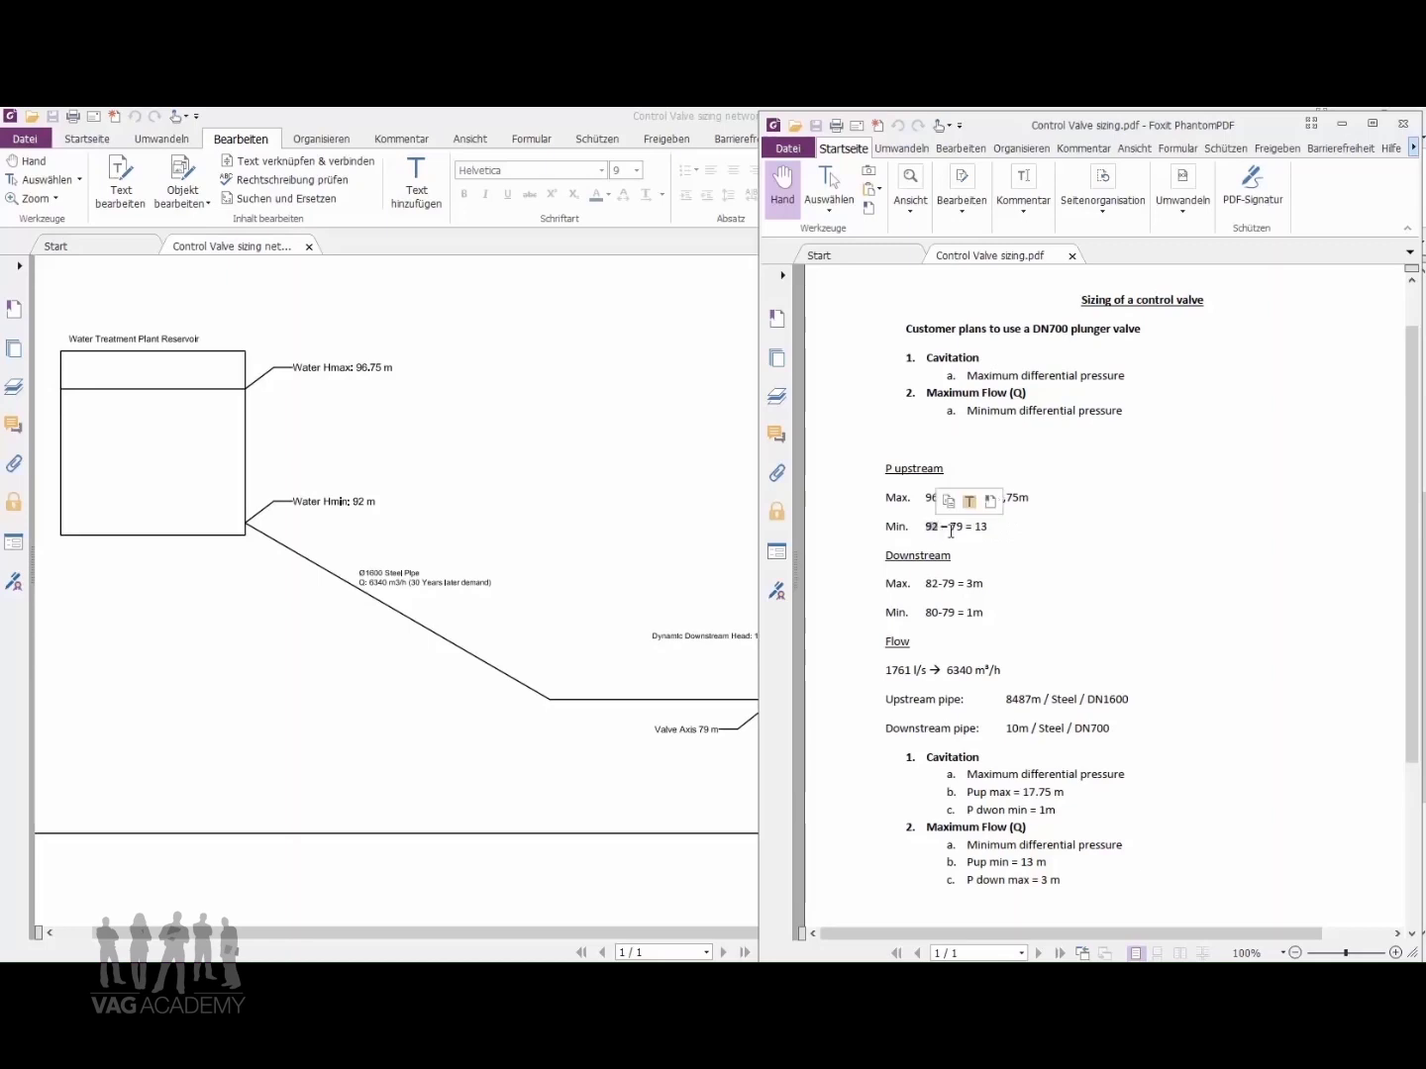
{"action": "left_click_drag", "start_coordinate": [950, 528], "coordinate": [986, 533]}
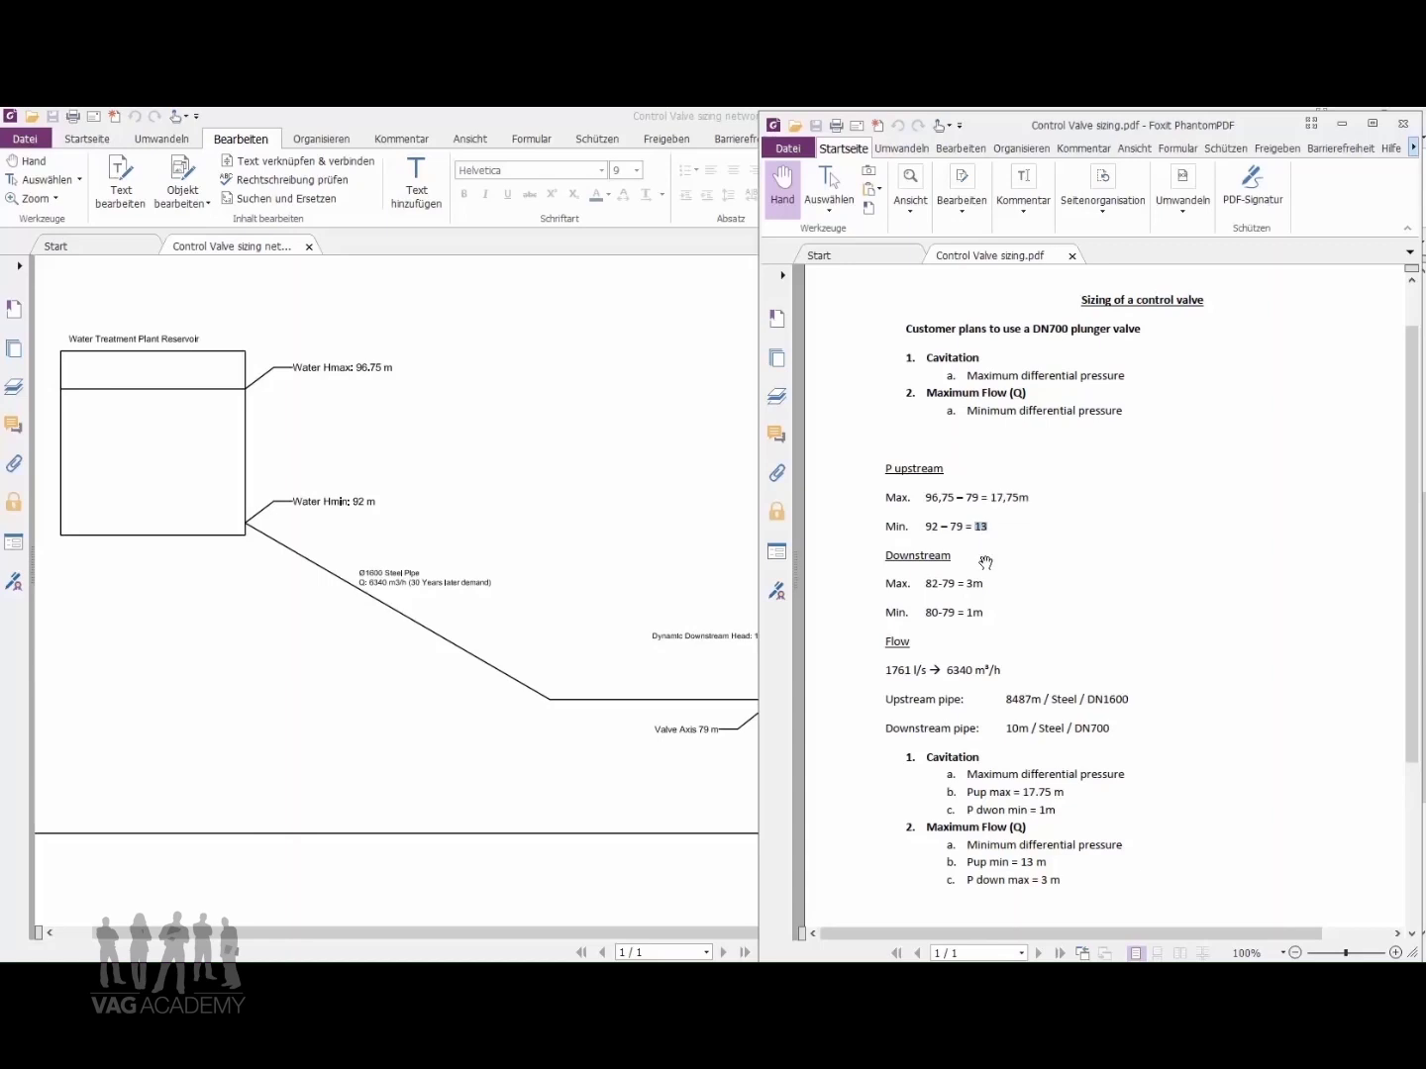
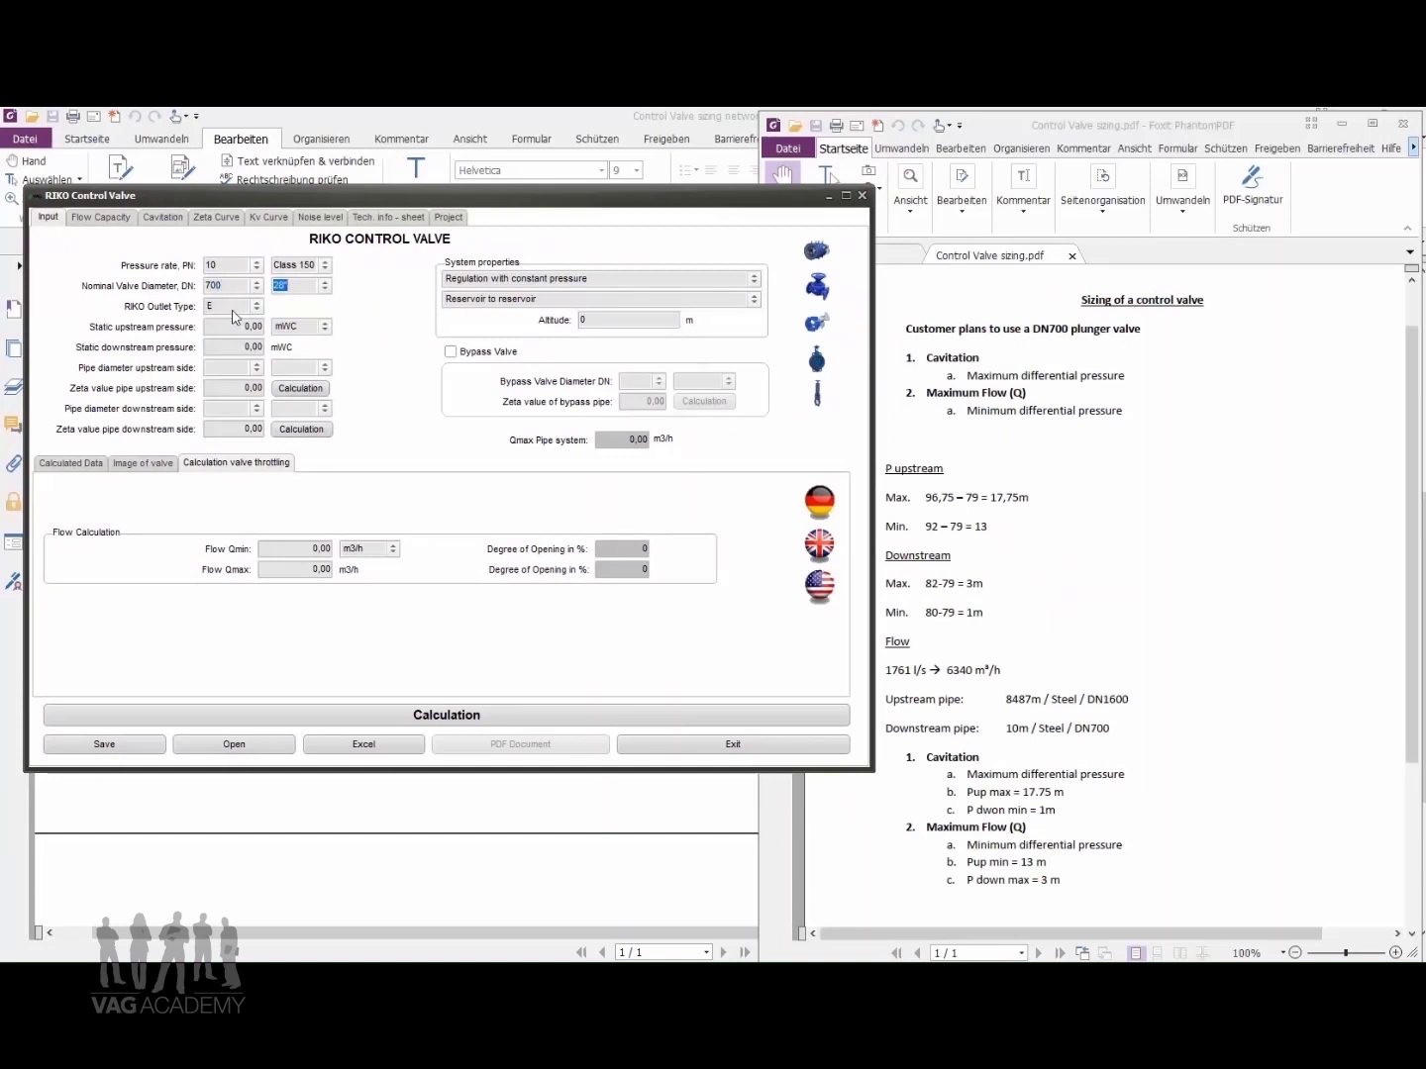
Choose RIKO outlet type E and set the static upstream pressure to 17,75 mWC and the downstream pressure to 1 mWC
{"action": "left_click", "coordinate": [234, 307]}
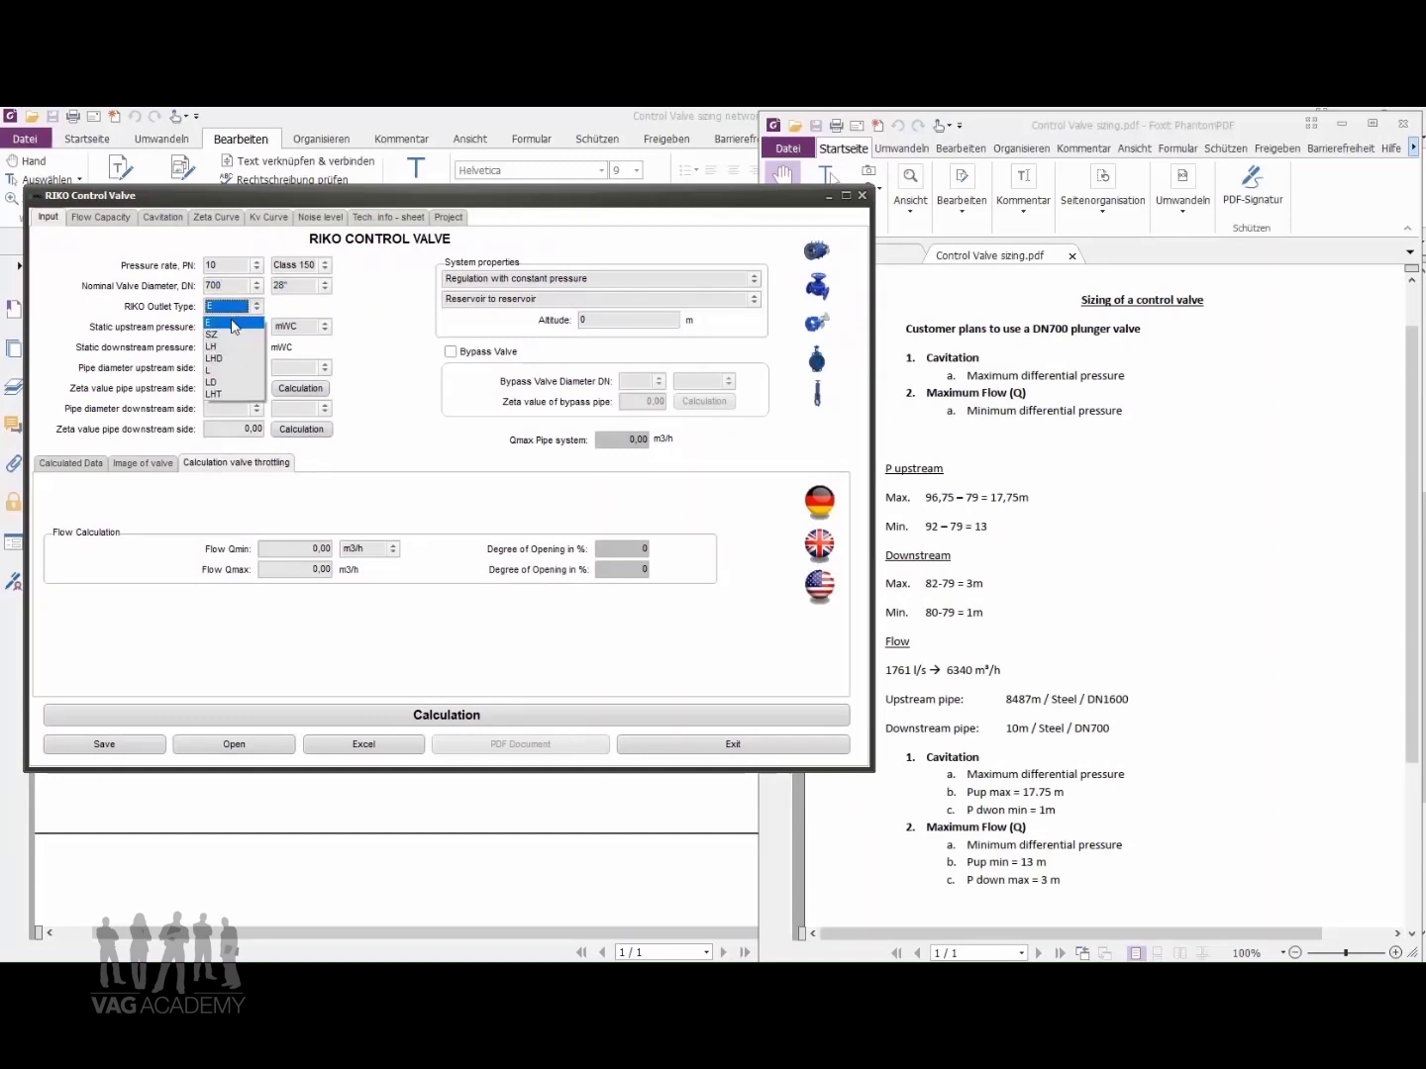
{"action": "left_click", "coordinate": [233, 317]}
{"action": "left_click_drag", "start_coordinate": [235, 333], "coordinate": [273, 334]}
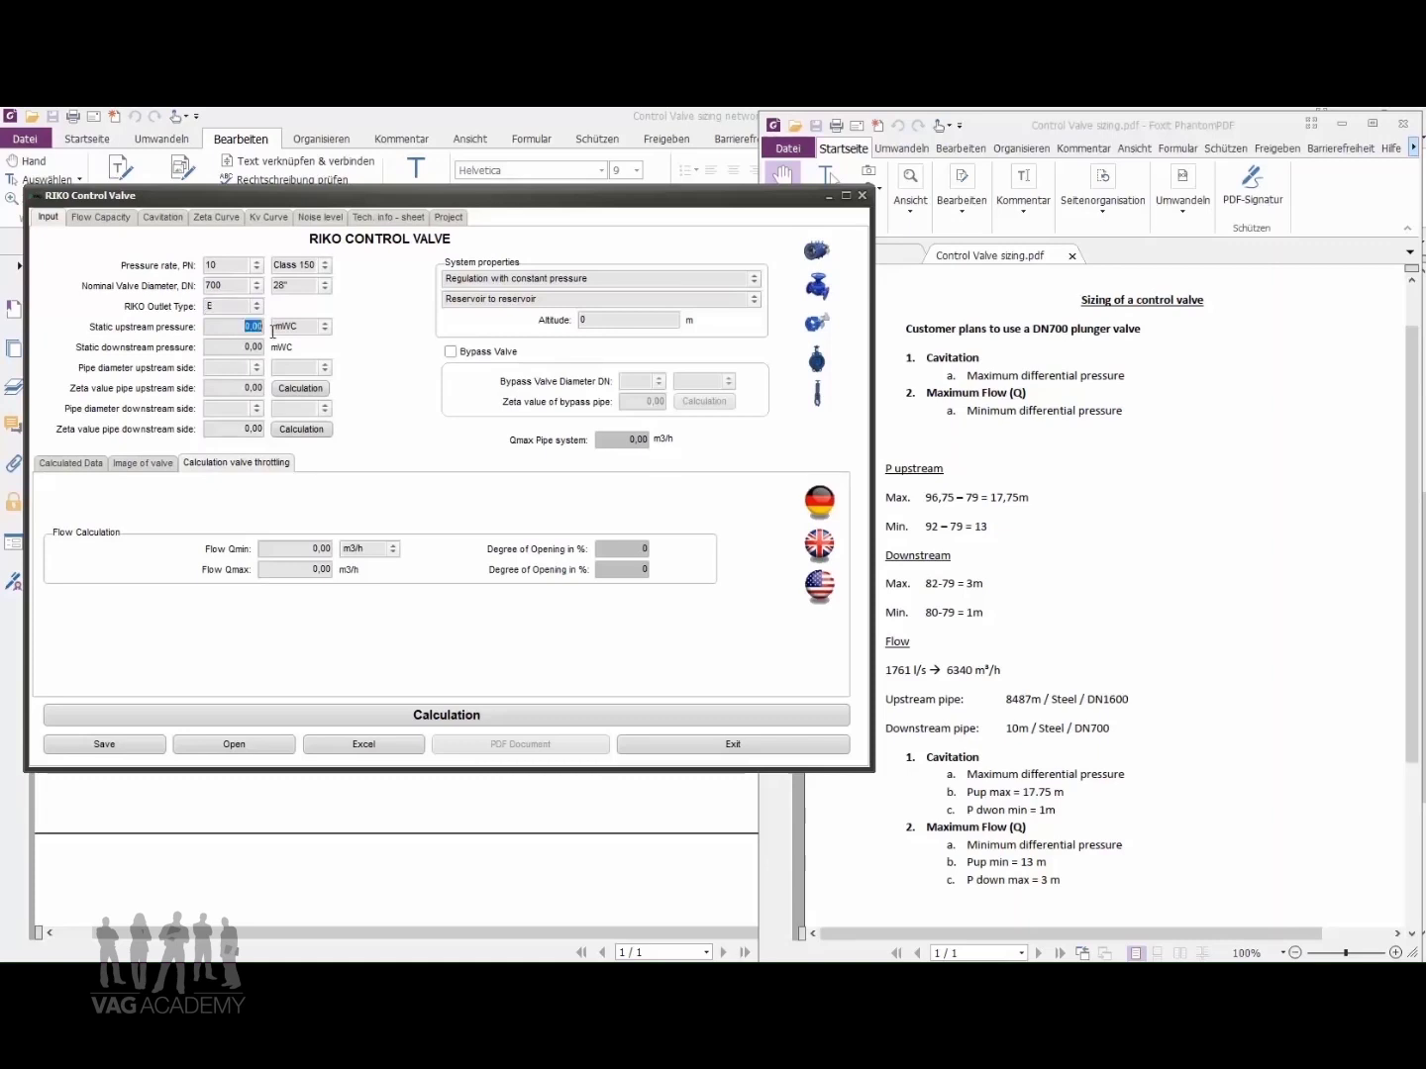
{"action": "type", "text": "17,75"}
{"action": "left_click", "coordinate": [240, 348]}
{"action": "type", "text": "1"}
Set the pipe diameter to 1600 on the upstream side and 700 on the downstream side
{"action": "left_click", "coordinate": [234, 370]}
{"action": "type", "text": "1600"}
{"action": "type", "text": "700"}
Open the headloss calculation for the upstream zeta value and define a straight pipe with a length of 8487 m
{"action": "left_click_drag", "start_coordinate": [243, 387], "coordinate": [260, 393]}
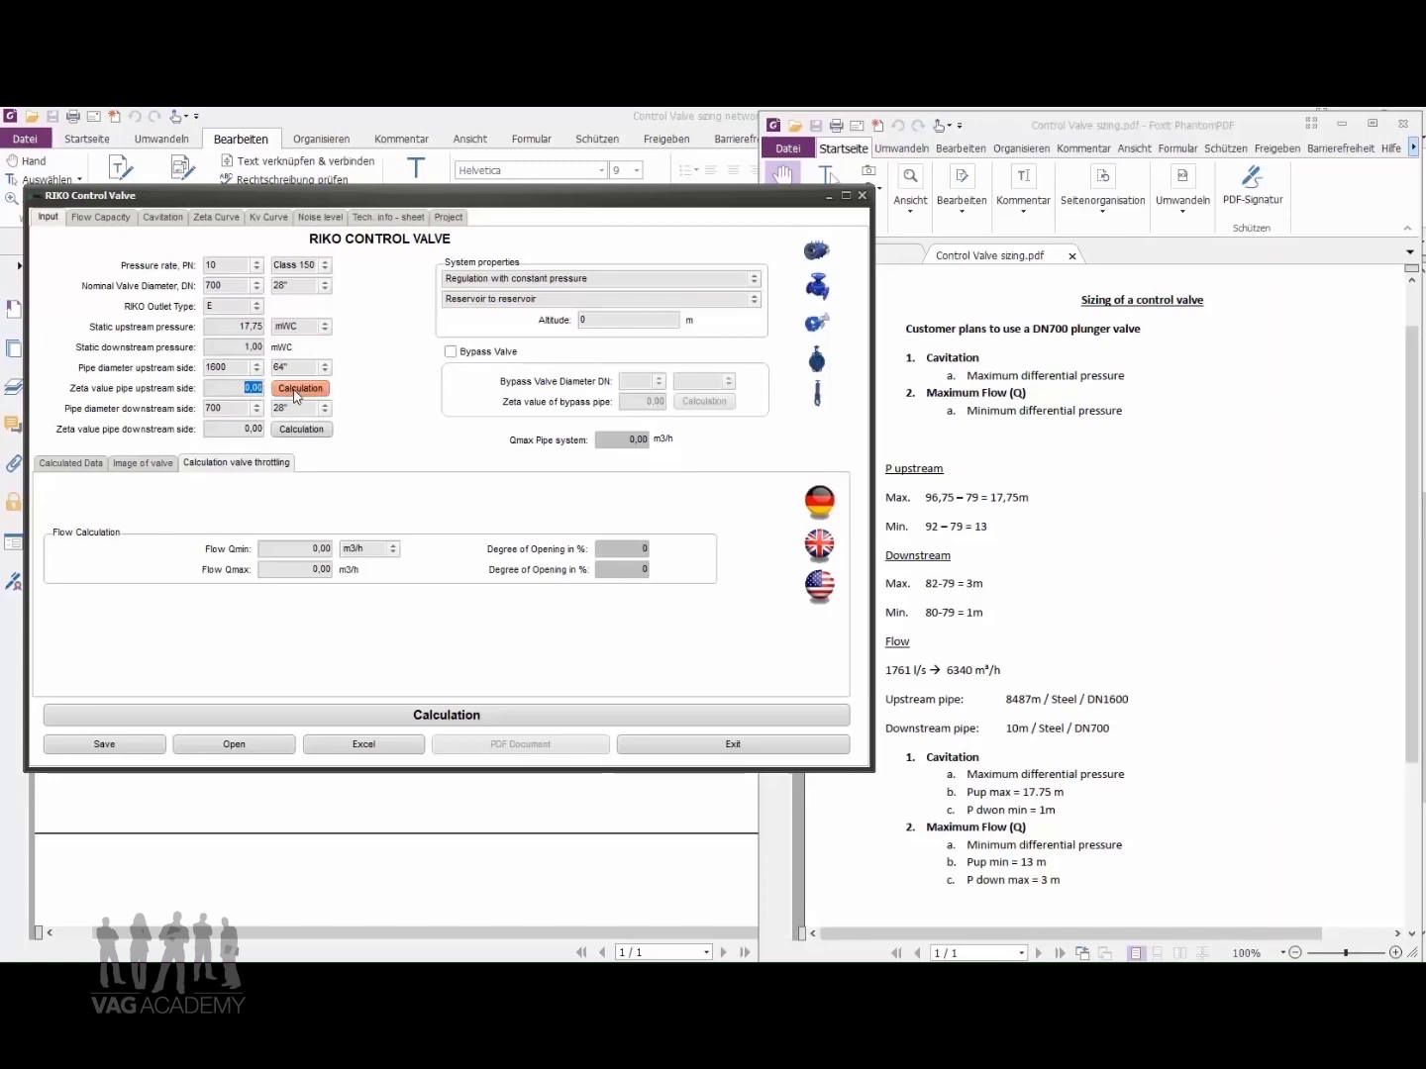
{"action": "left_click", "coordinate": [294, 392]}
{"action": "left_click_drag", "start_coordinate": [851, 417], "coordinate": [1108, 218]}
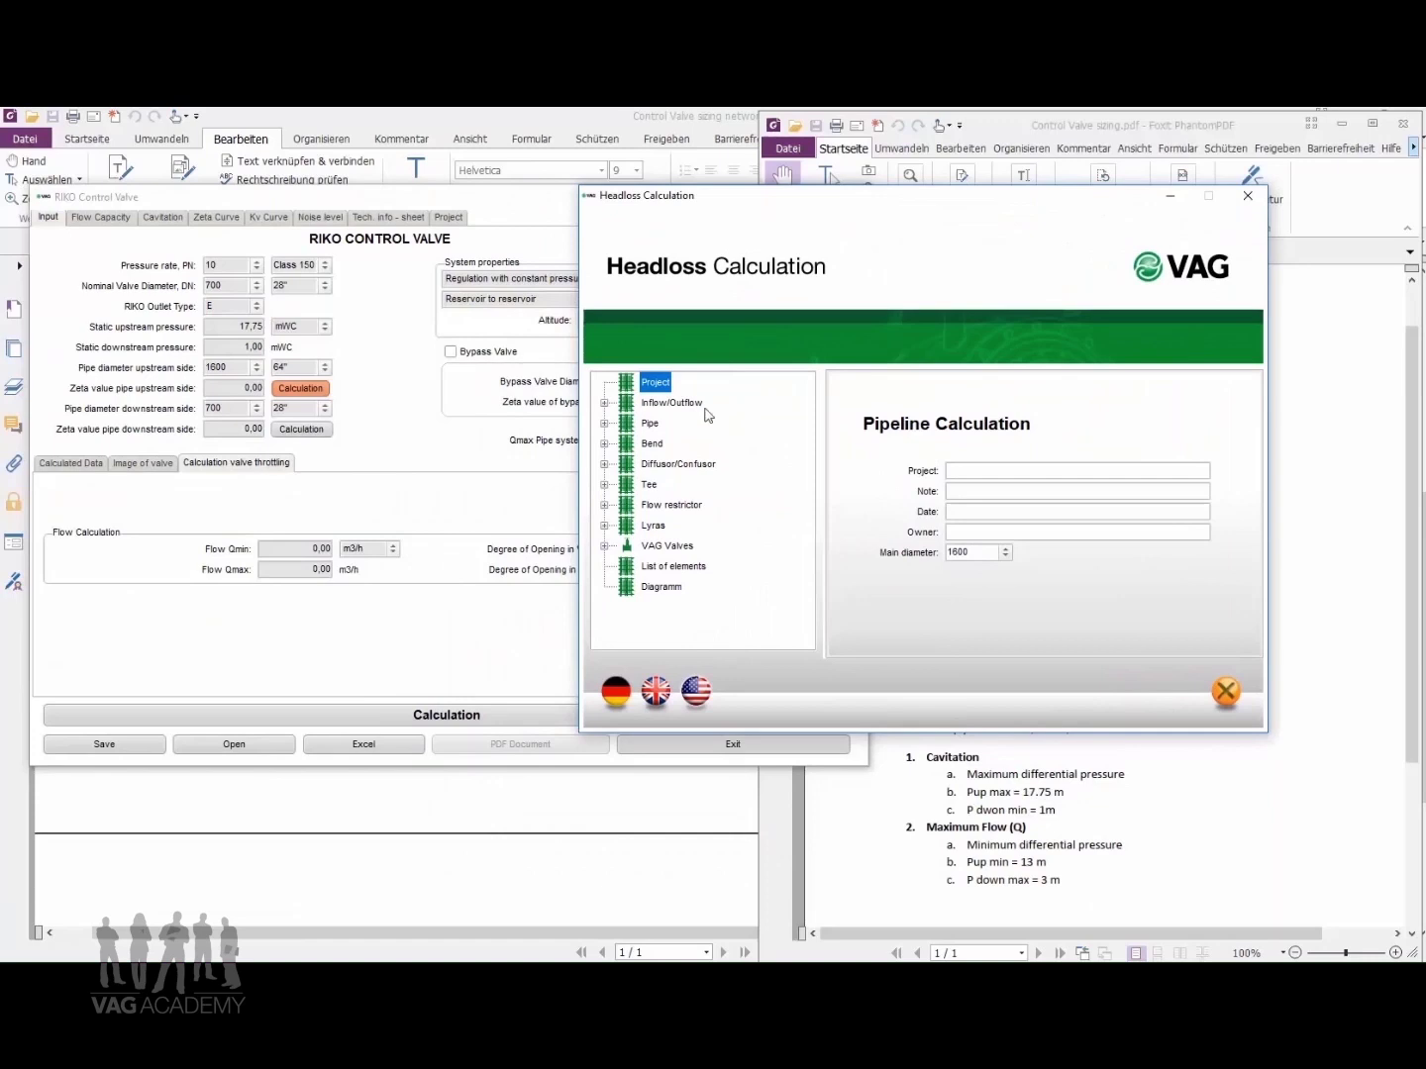
{"action": "left_click", "coordinate": [604, 423]}
{"action": "left_click", "coordinate": [681, 447]}
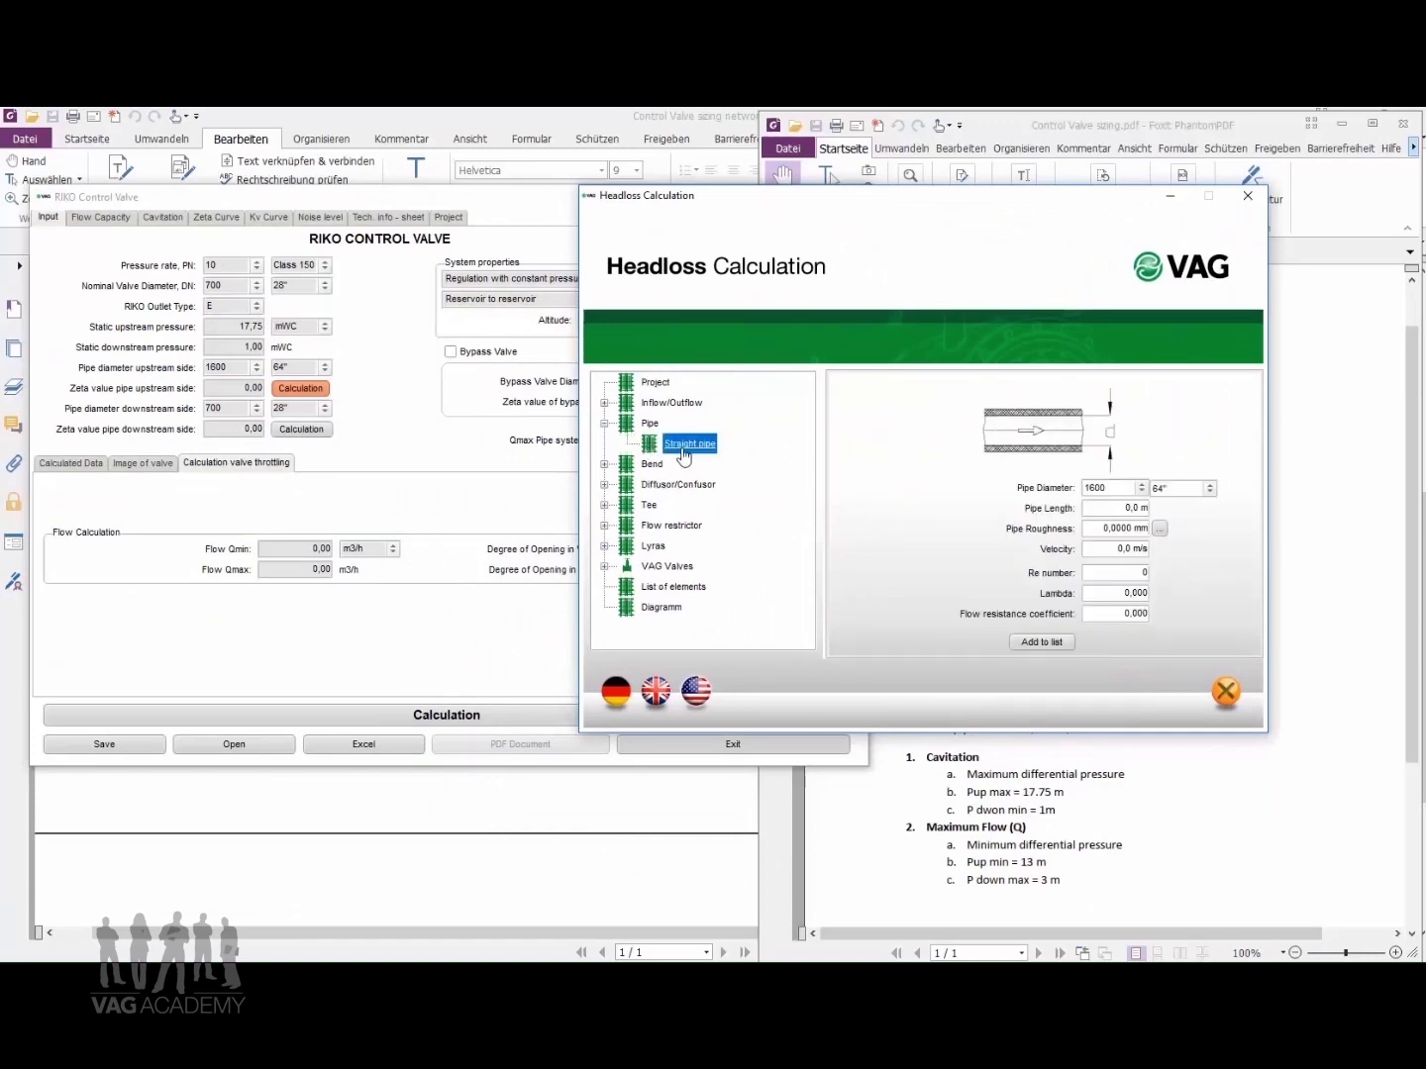
{"action": "left_click", "coordinate": [1115, 508]}
{"action": "left_click_drag", "start_coordinate": [1074, 199], "coordinate": [1041, 145]}
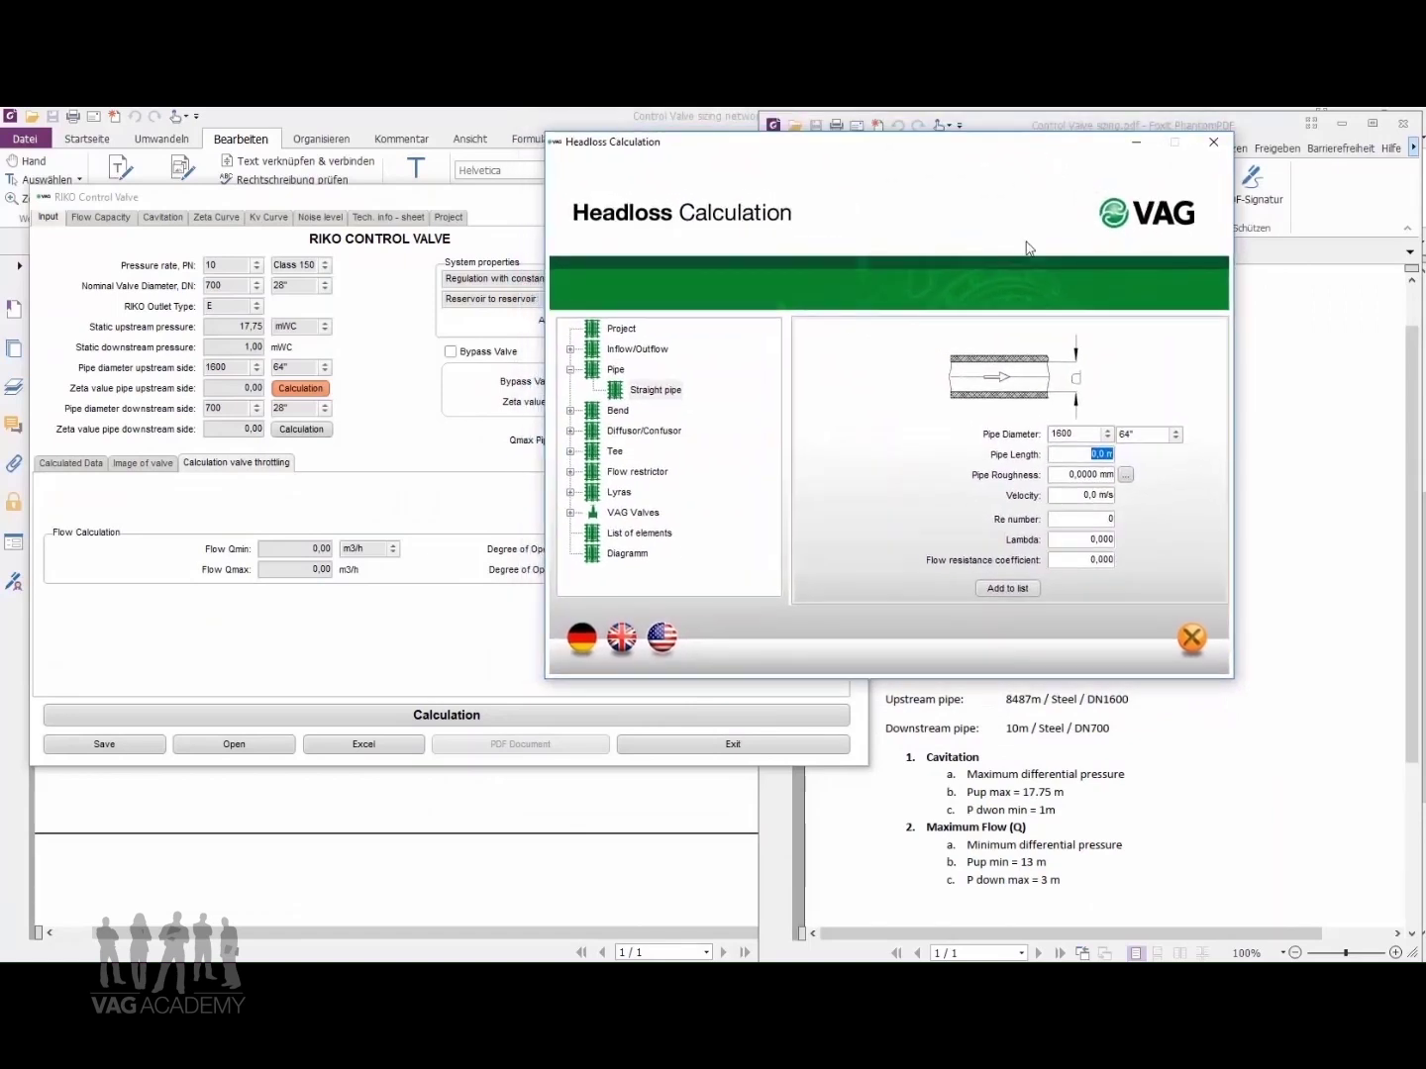
{"action": "type", "text": "8487"}
Assign the welded steel tube roughness of 0,07 to the upstream pipe, add it to the list and return to the valve input
{"action": "left_click", "coordinate": [1126, 477]}
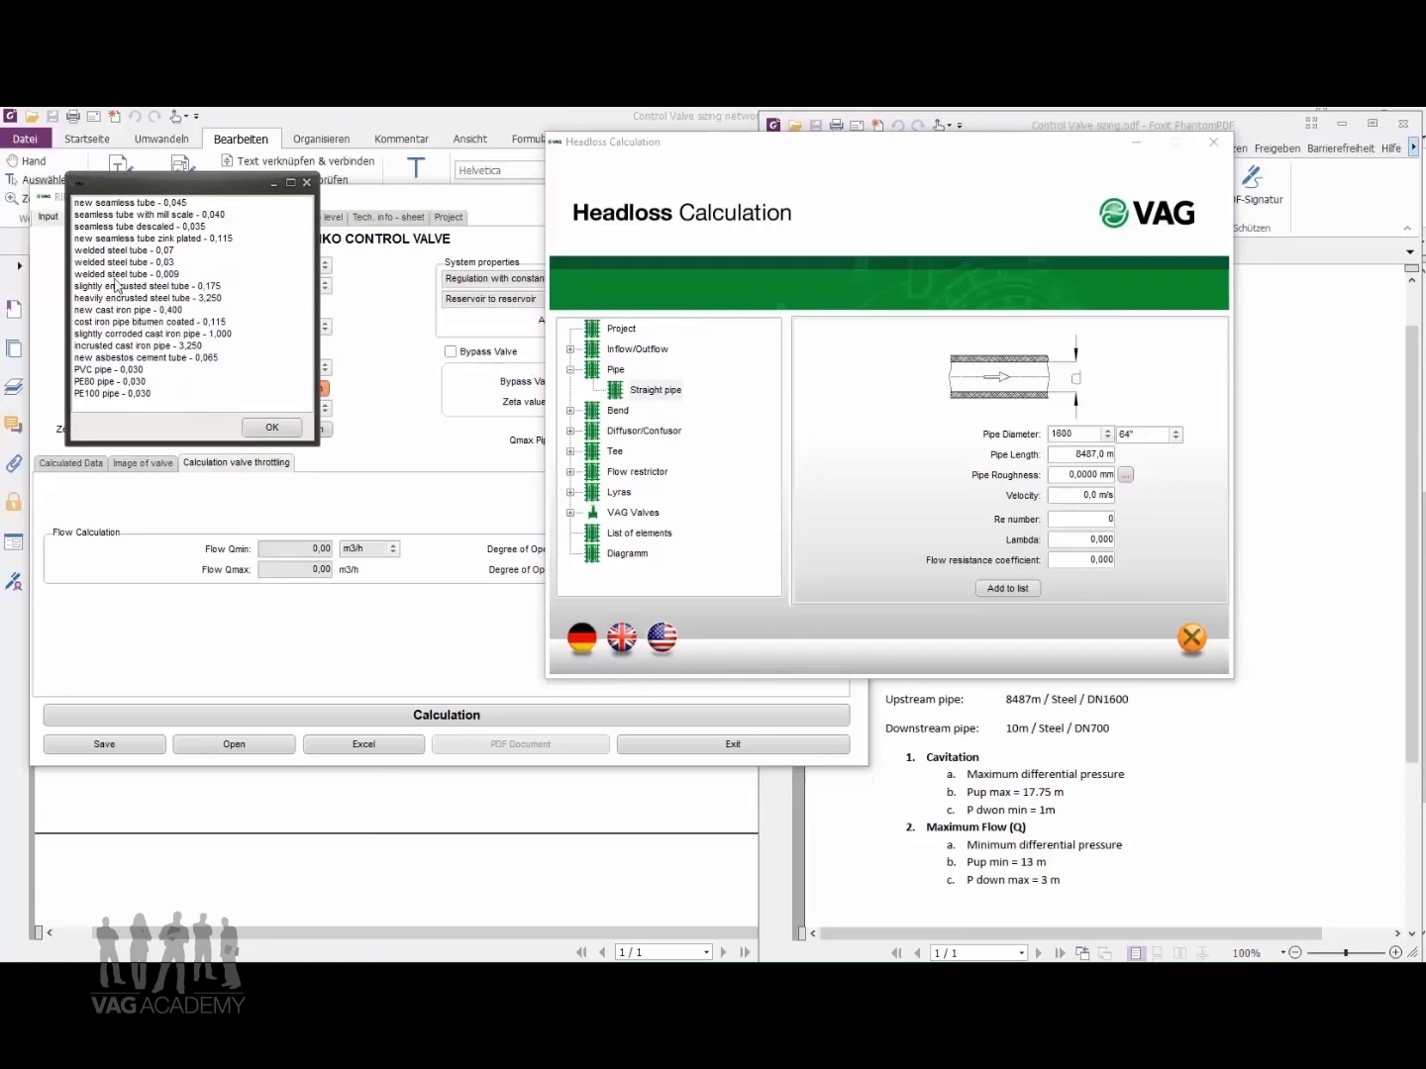
{"action": "left_click", "coordinate": [141, 254]}
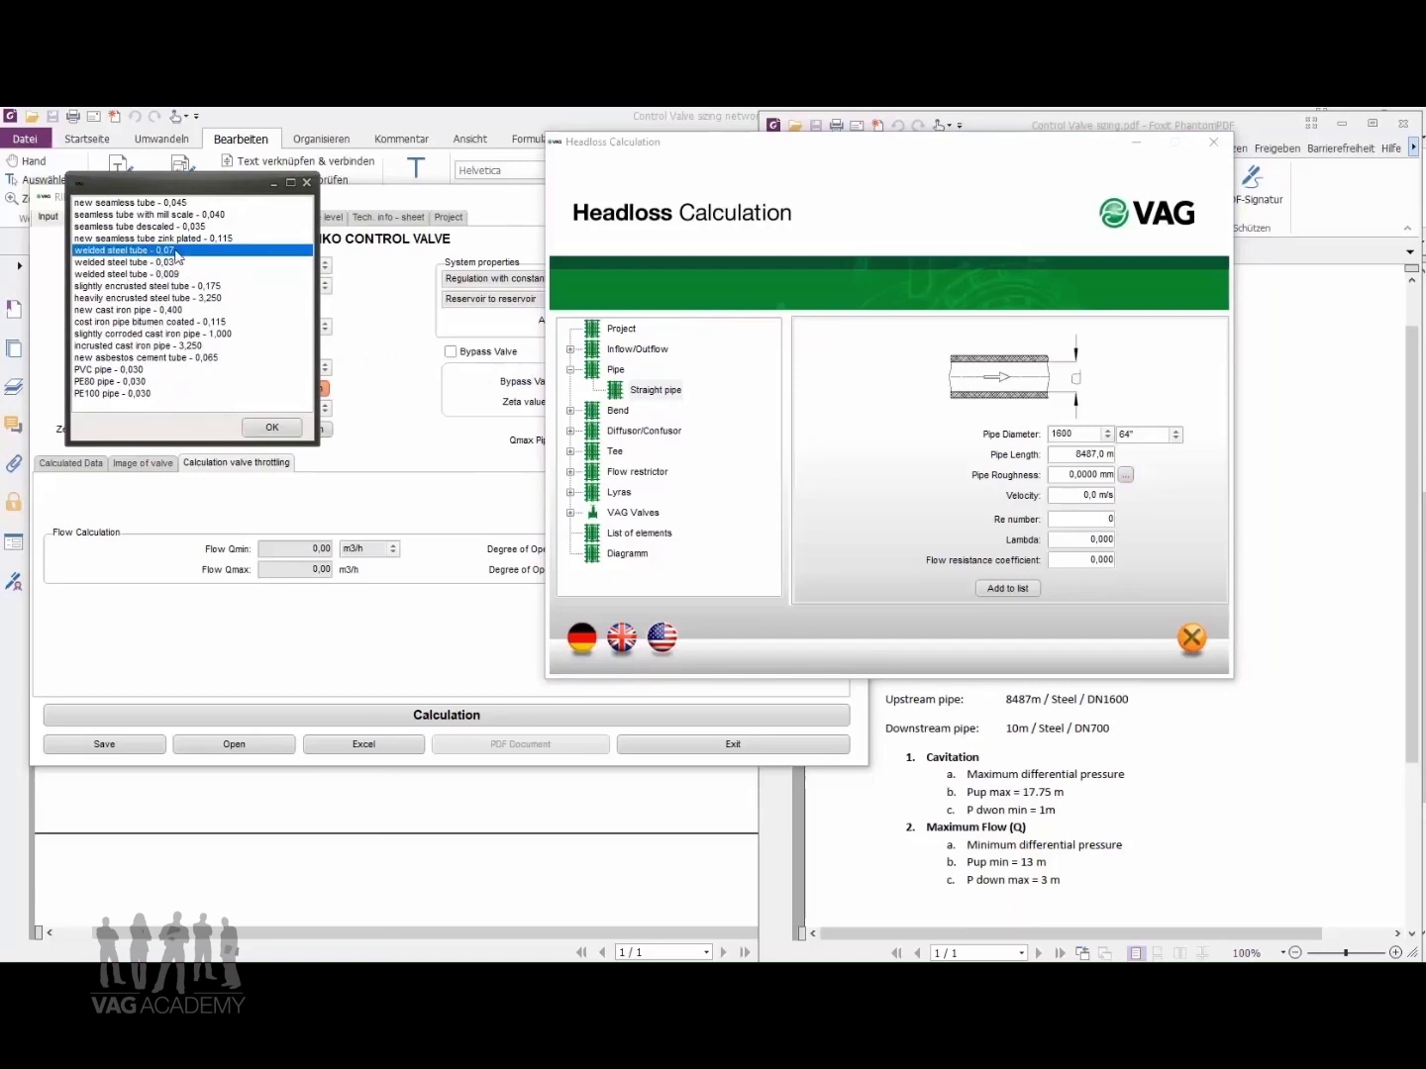
{"action": "left_click", "coordinate": [262, 436]}
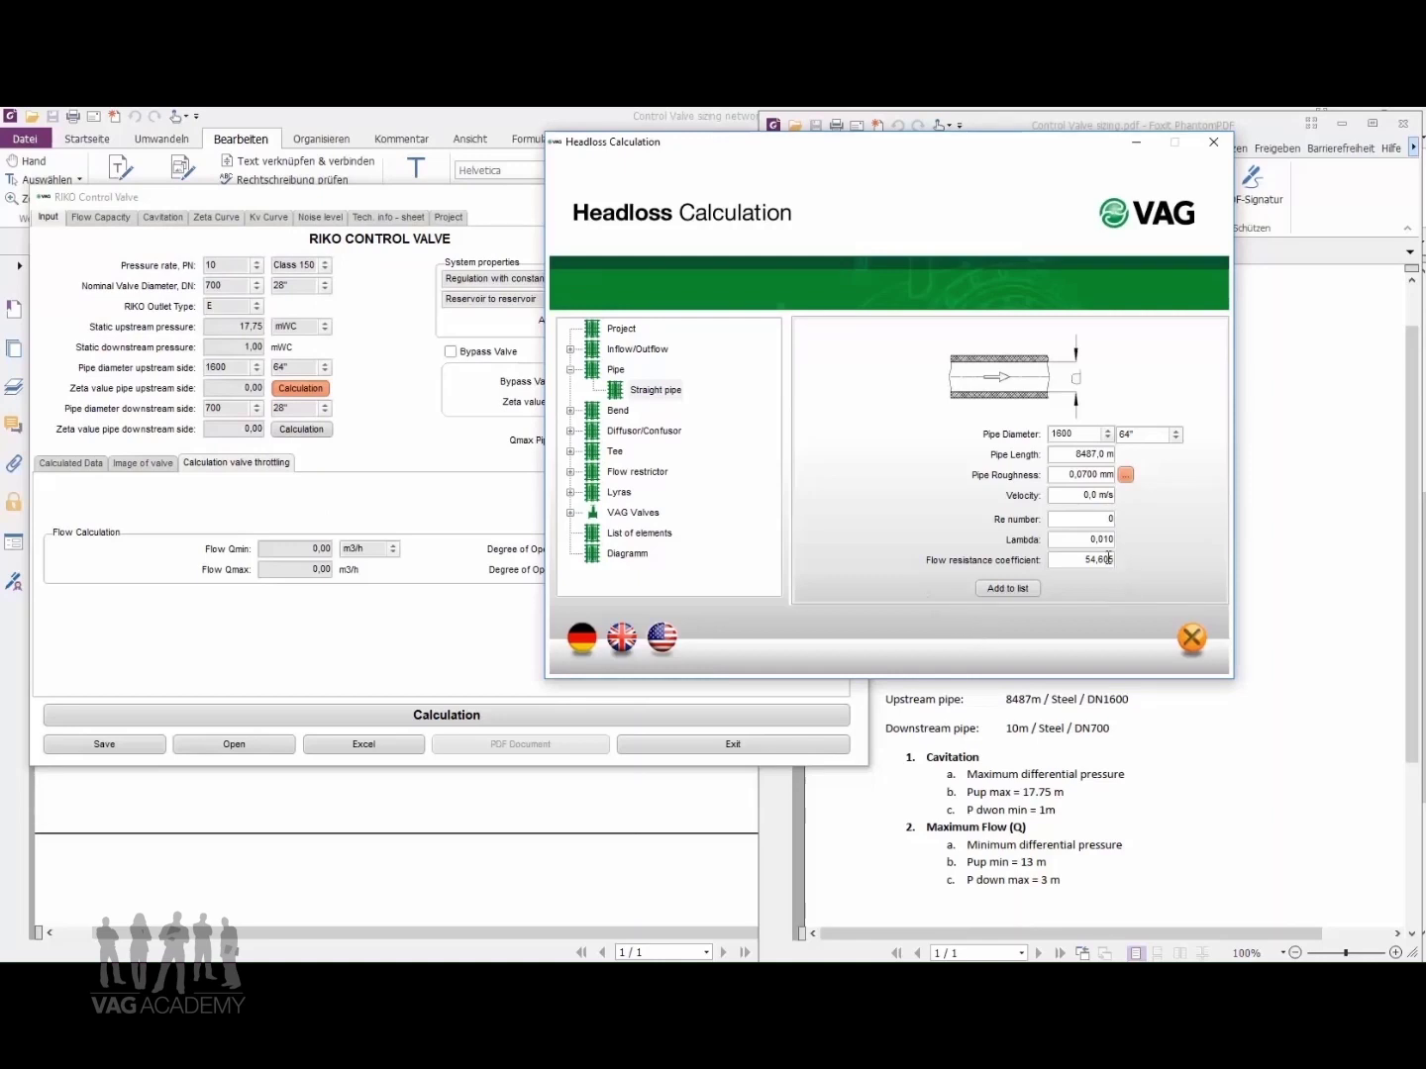
{"action": "left_click_drag", "start_coordinate": [1070, 561], "coordinate": [1120, 561]}
{"action": "left_click", "coordinate": [1010, 589]}
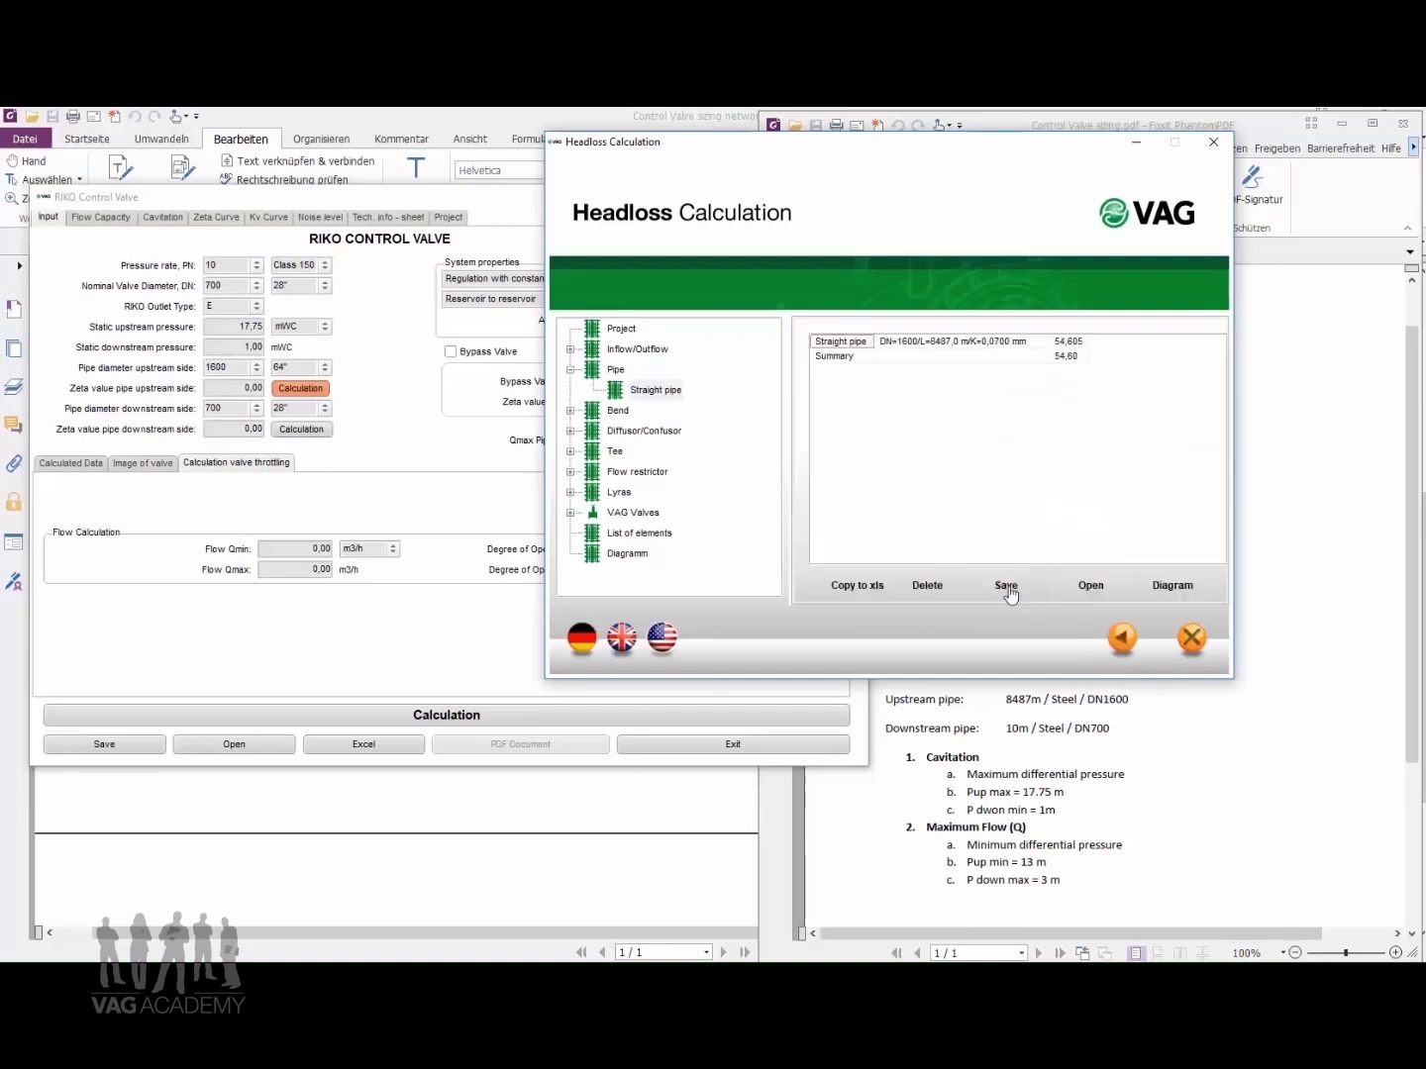
{"action": "left_click", "coordinate": [1191, 640]}
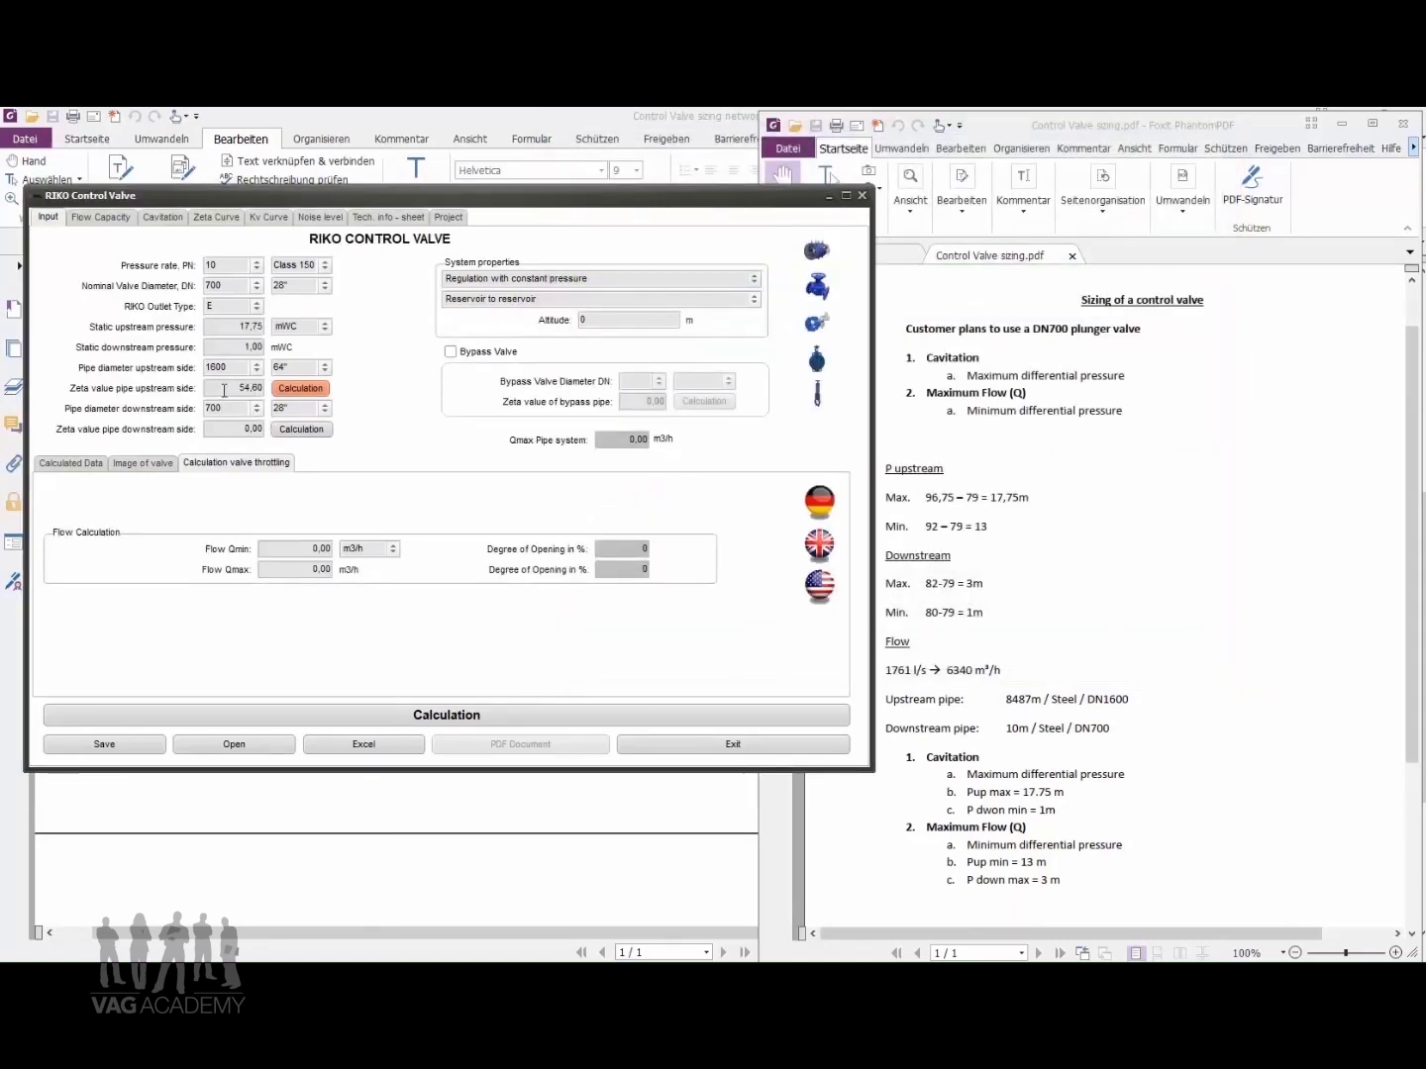
Open the headloss calculation for the downstream zeta value and define a straight DN 700 pipe with a length of 10 m
{"action": "left_click", "coordinate": [286, 436]}
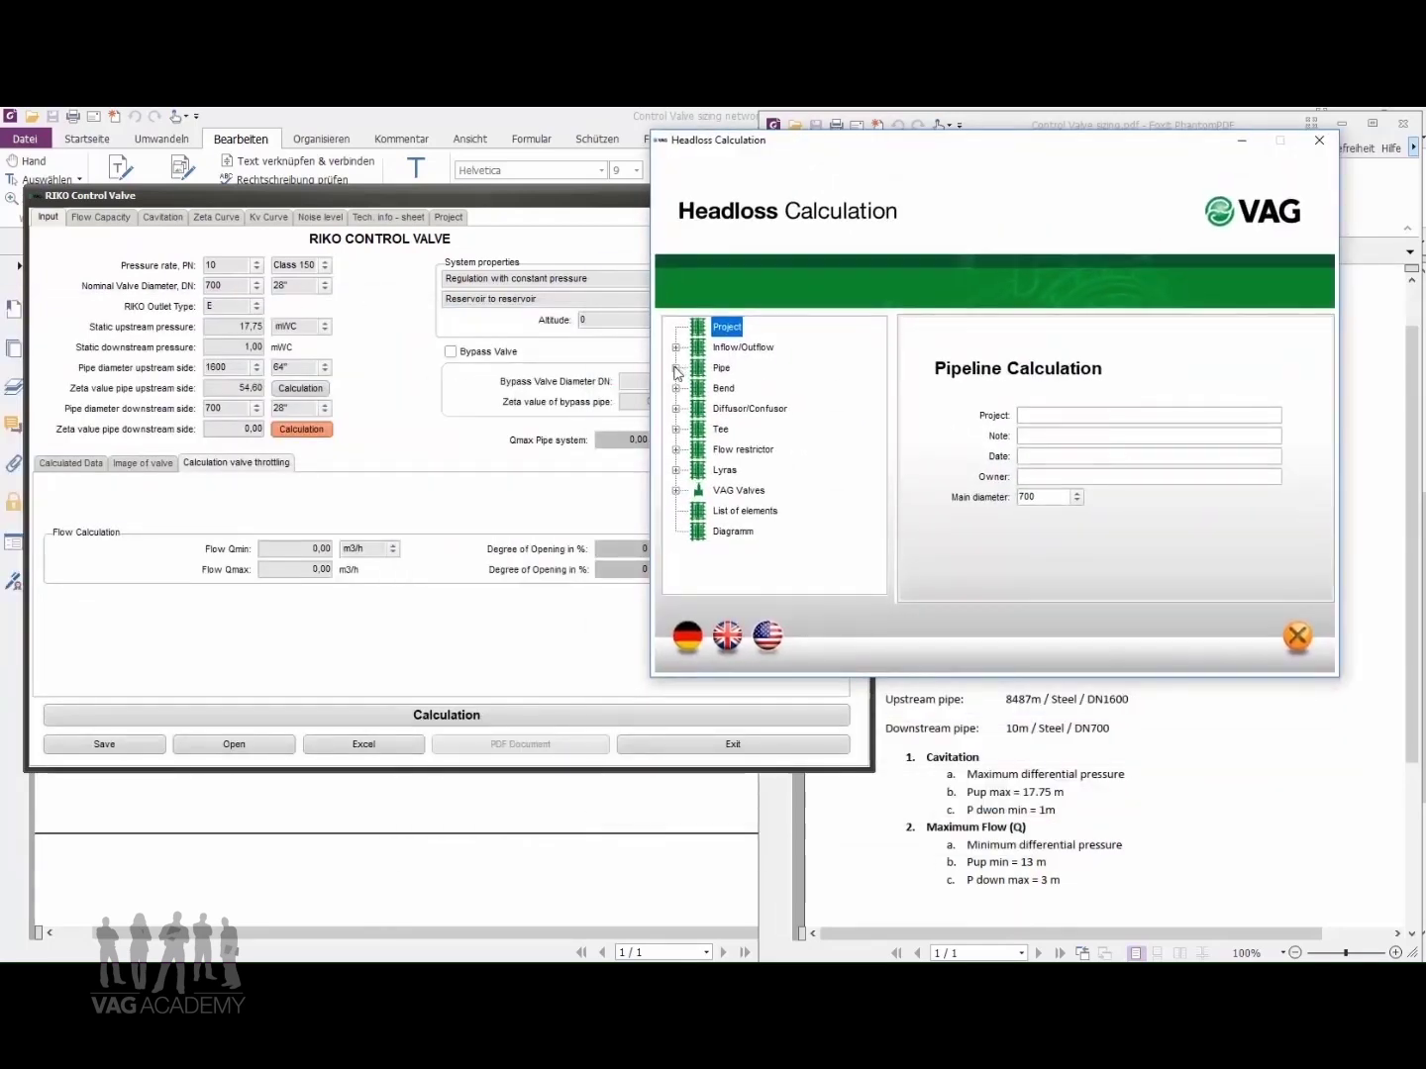
{"action": "left_click", "coordinate": [675, 368]}
{"action": "left_click", "coordinate": [761, 388]}
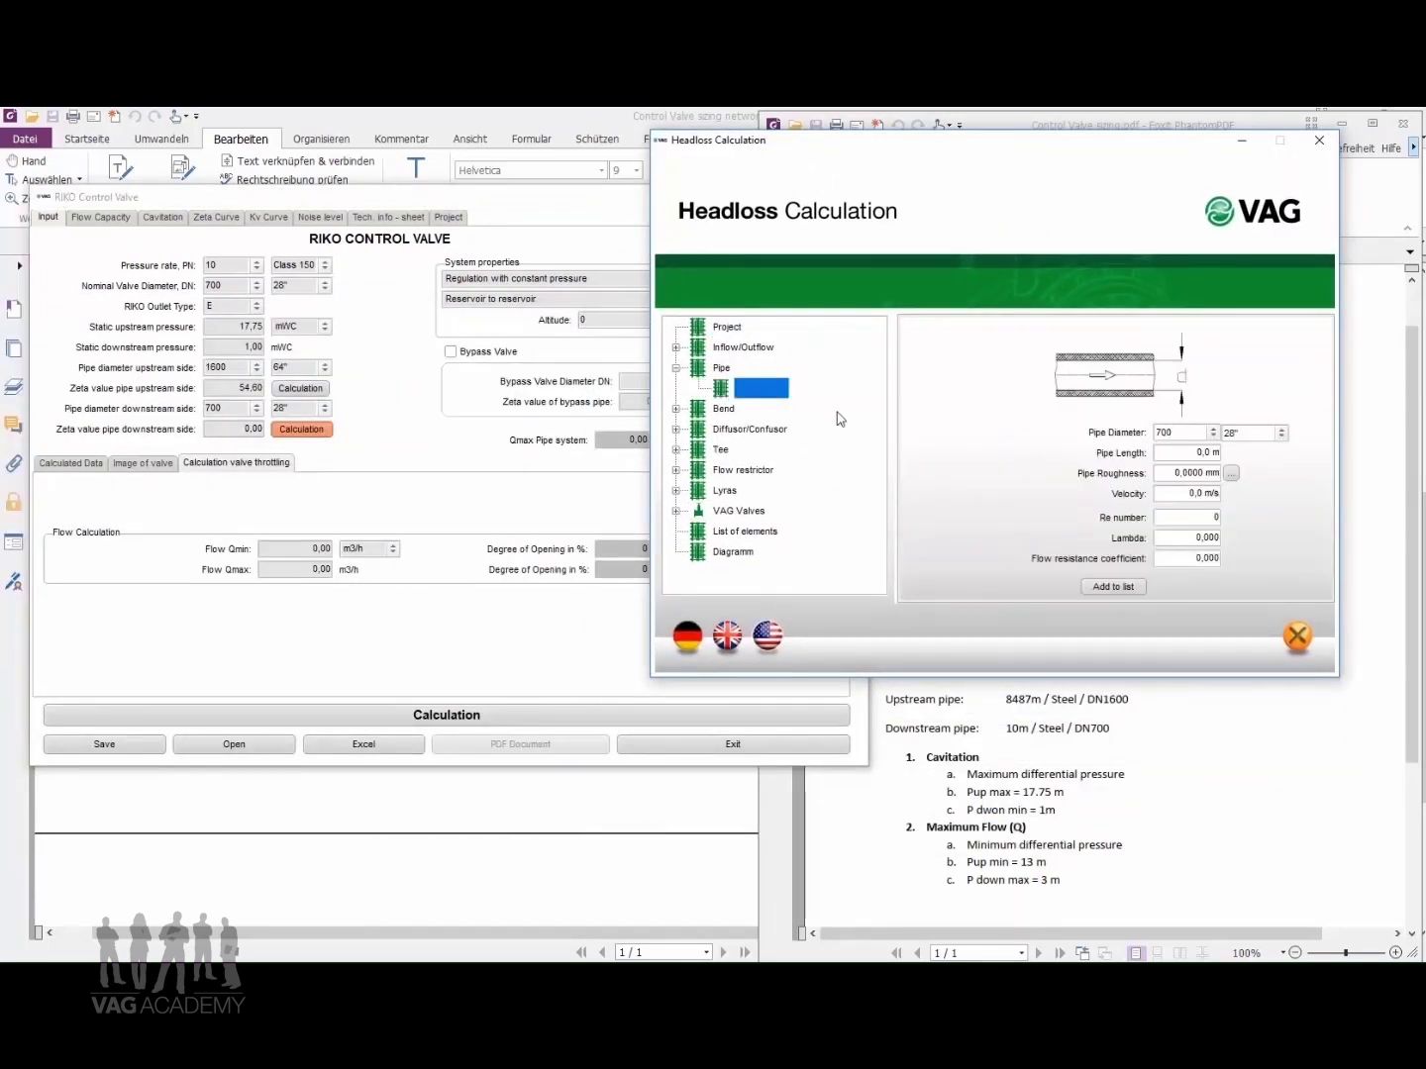
{"action": "left_click", "coordinate": [1188, 452]}
{"action": "type", "text": "10"}
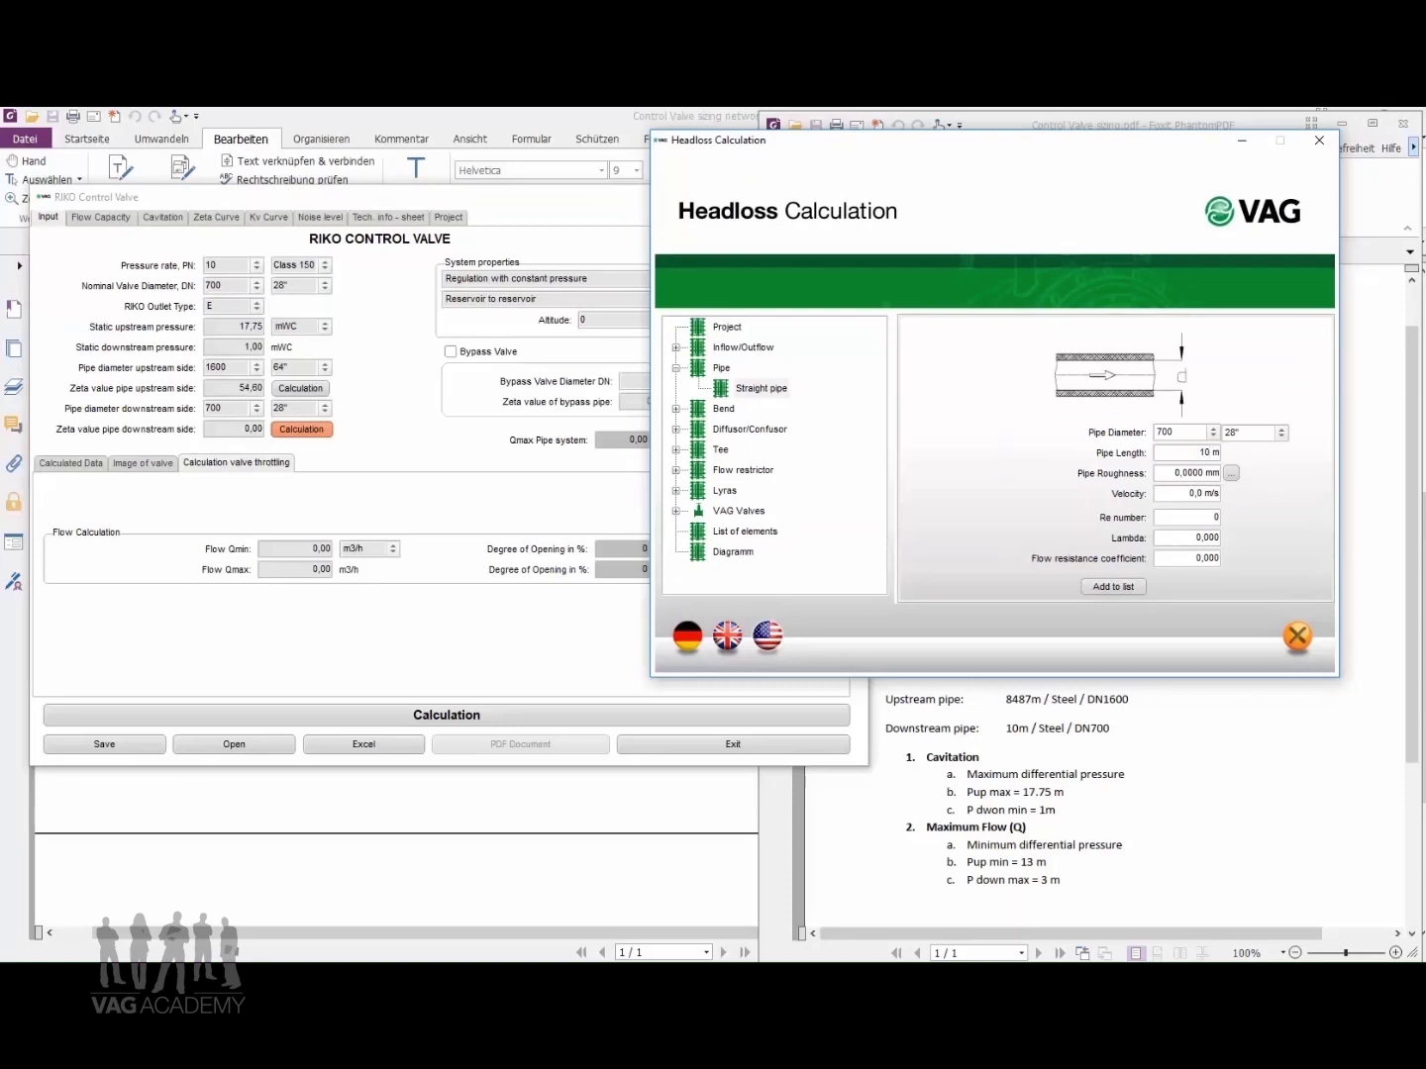
Assign the welded steel tube roughness of 0,07 to the downstream pipe, add it to the list and return to the valve input
{"action": "left_click", "coordinate": [1232, 472]}
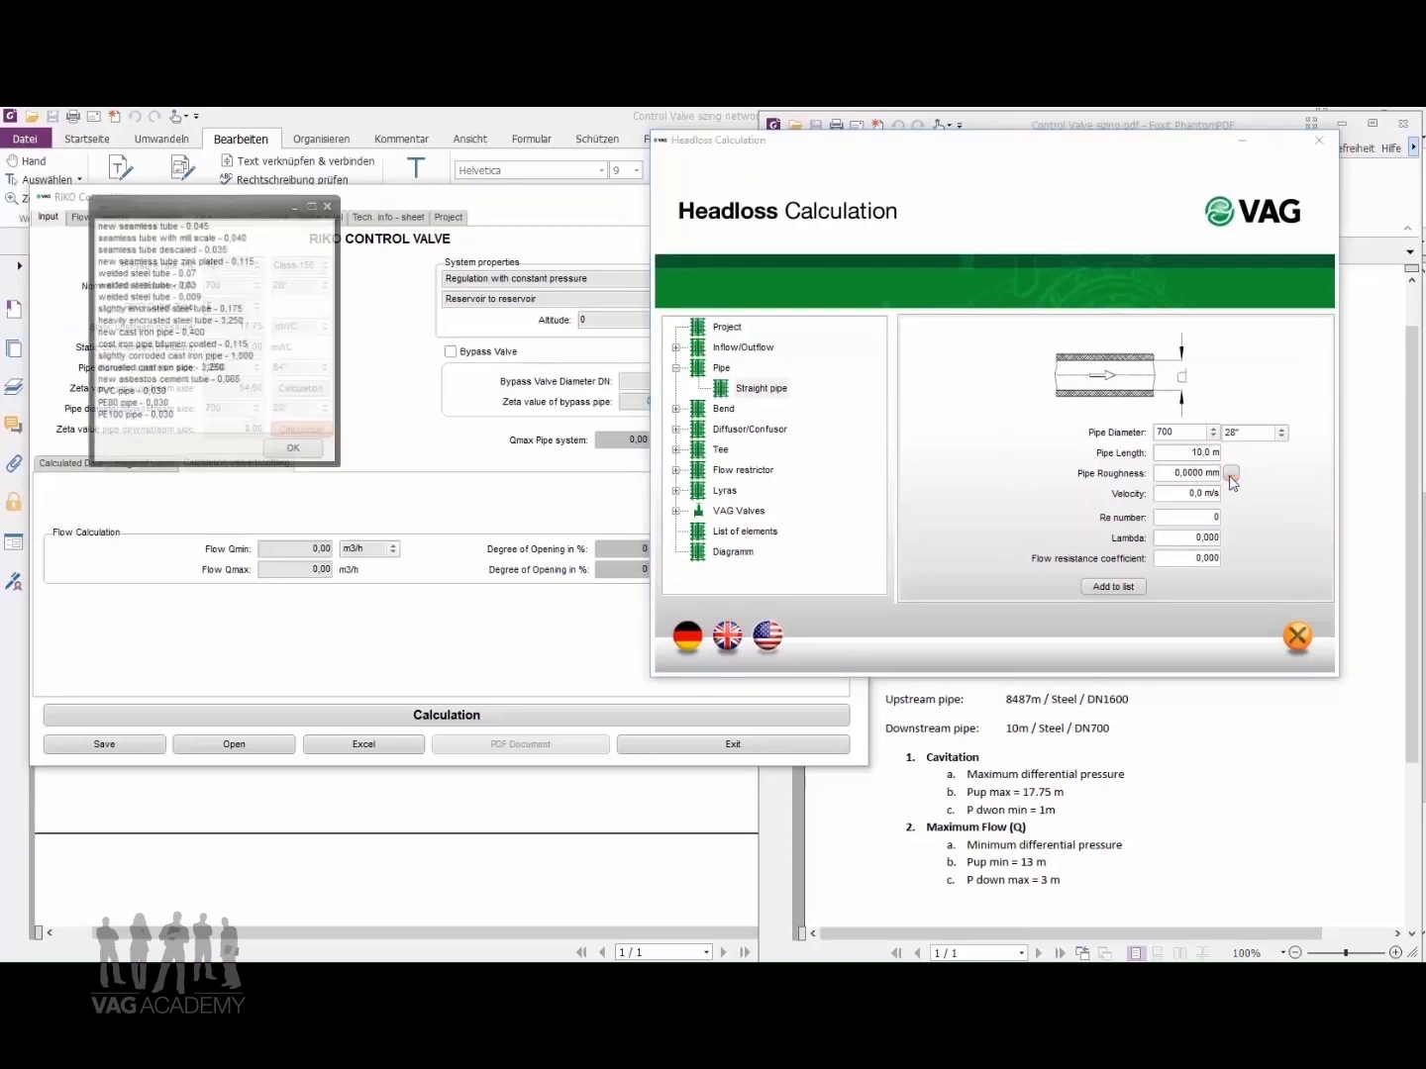
{"action": "left_click", "coordinate": [196, 273]}
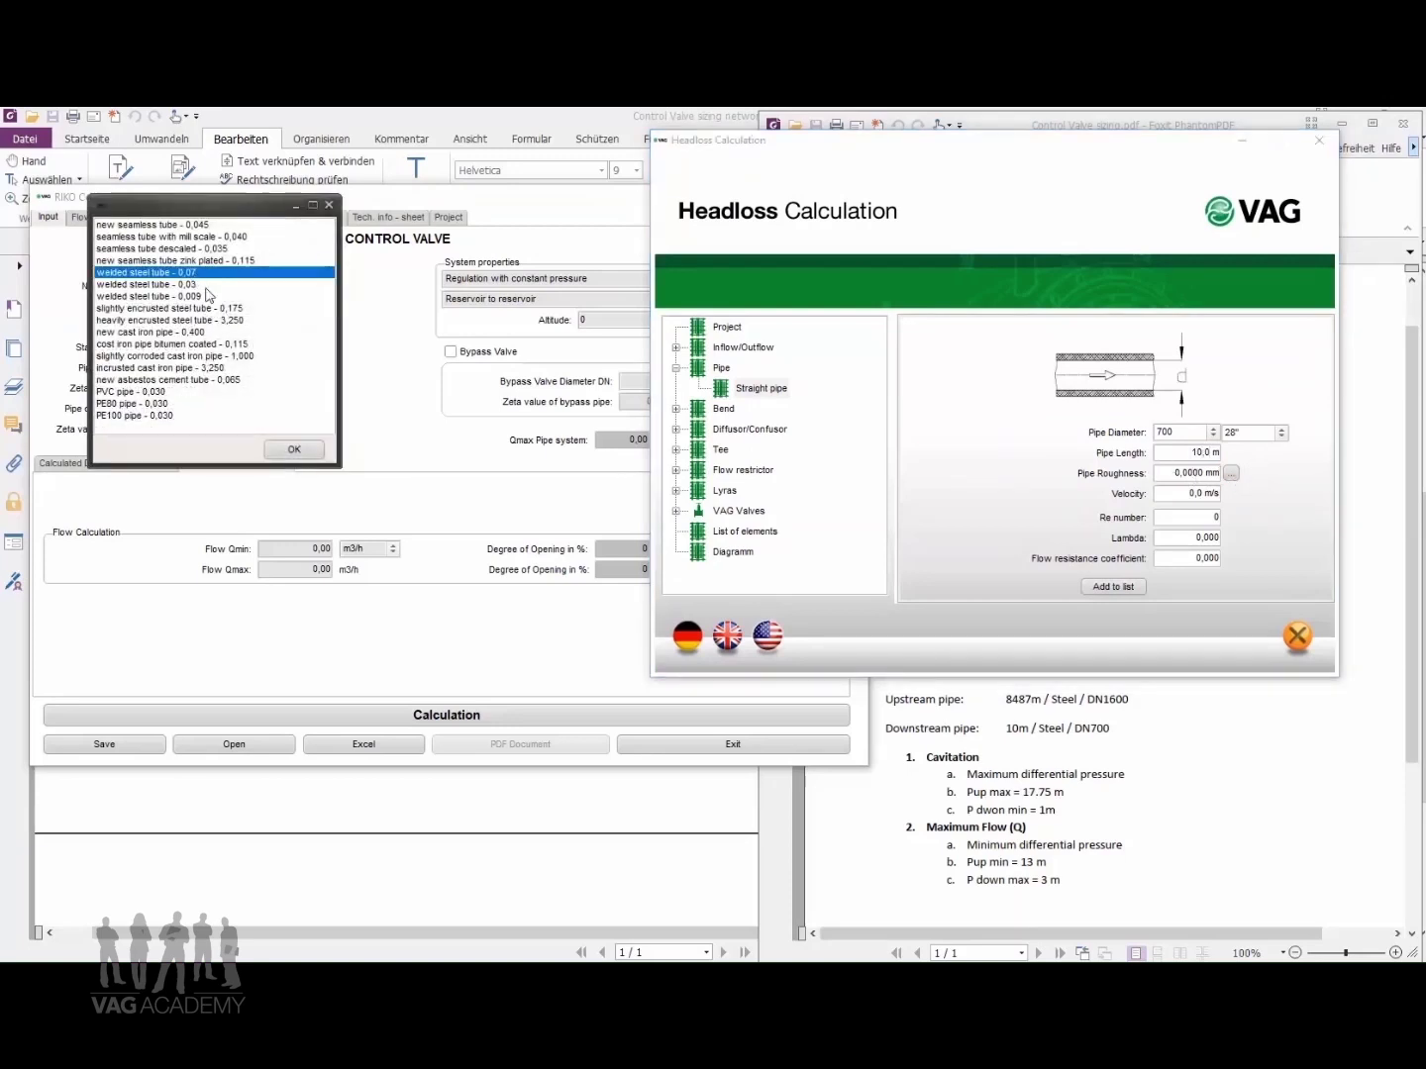
{"action": "left_click", "coordinate": [276, 451]}
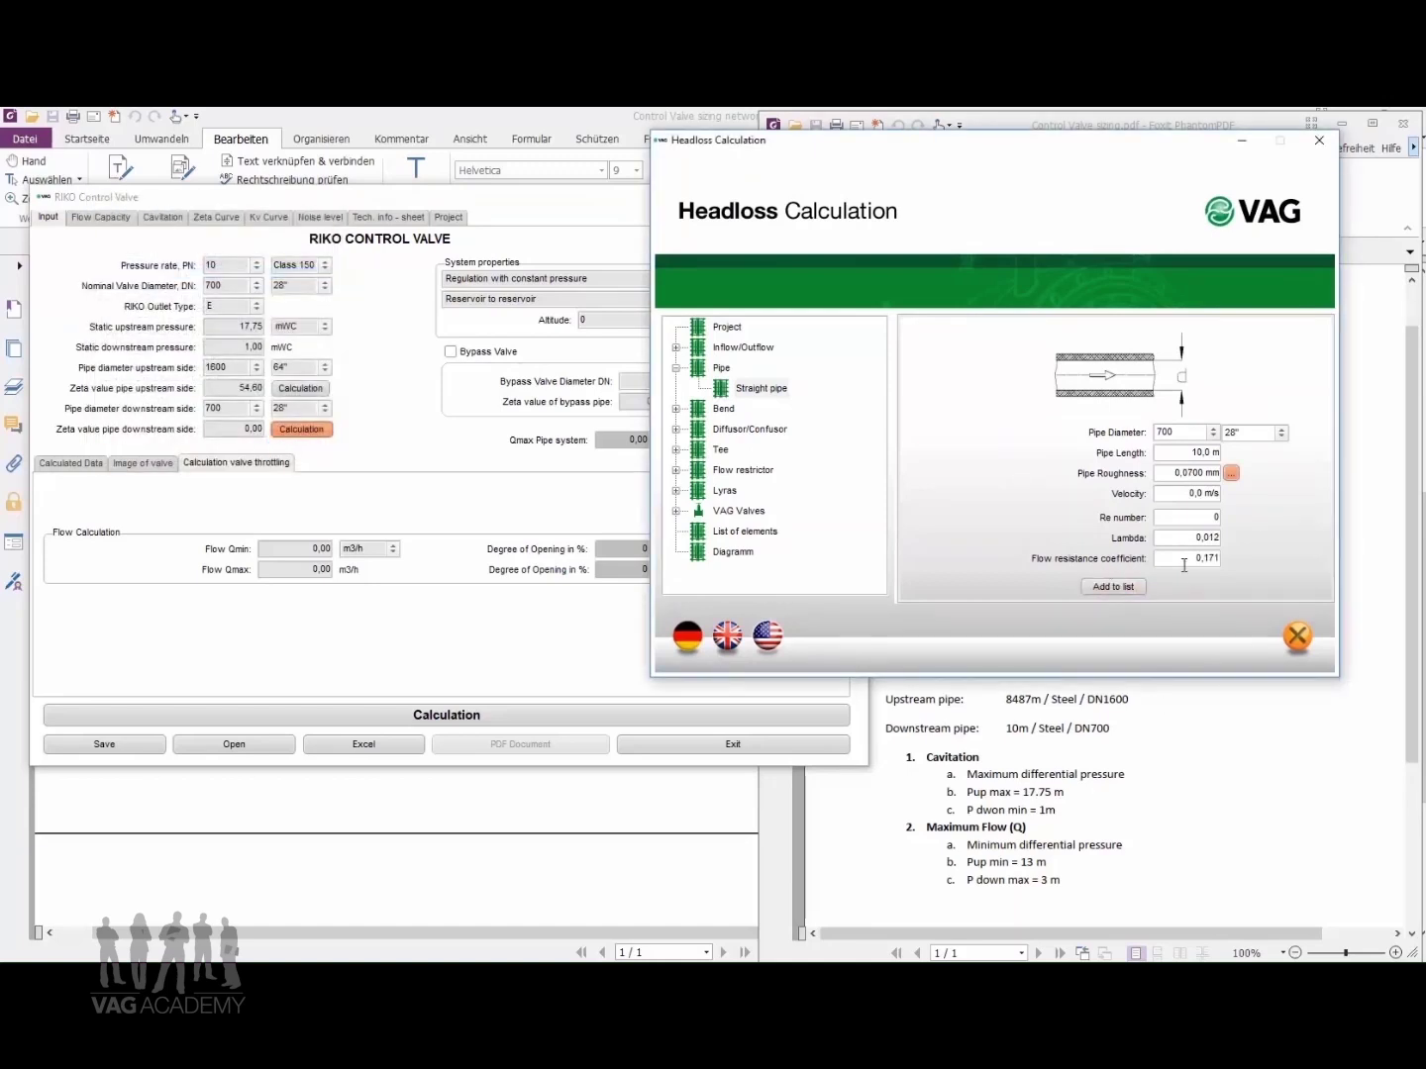
{"action": "left_click", "coordinate": [1113, 588]}
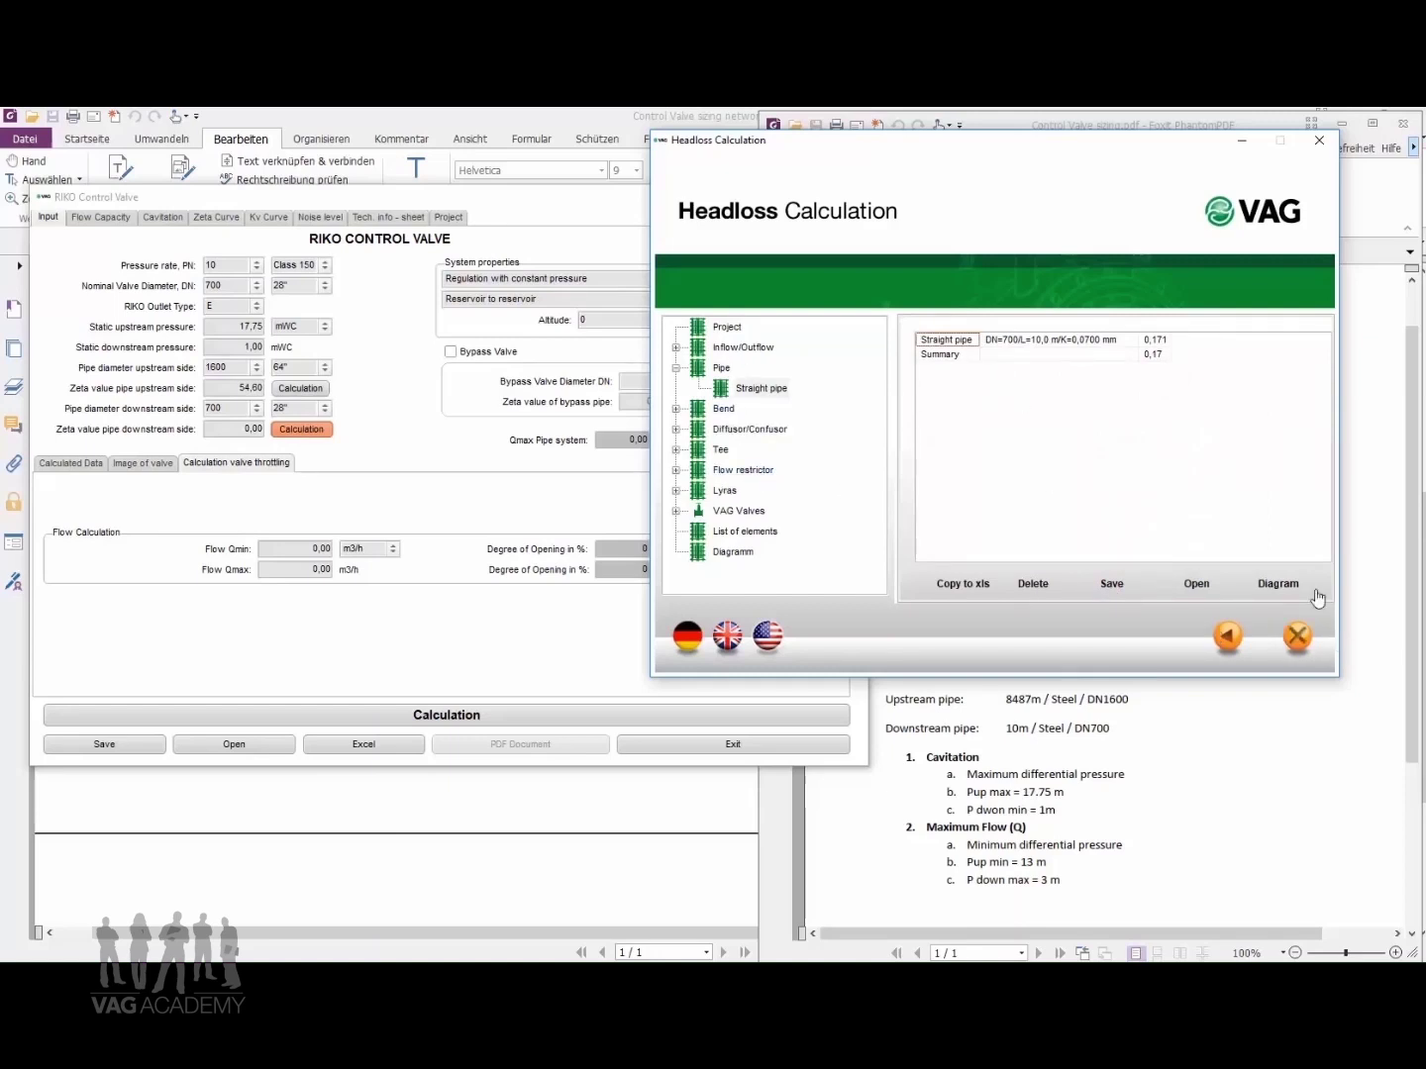
{"action": "left_click", "coordinate": [1297, 638]}
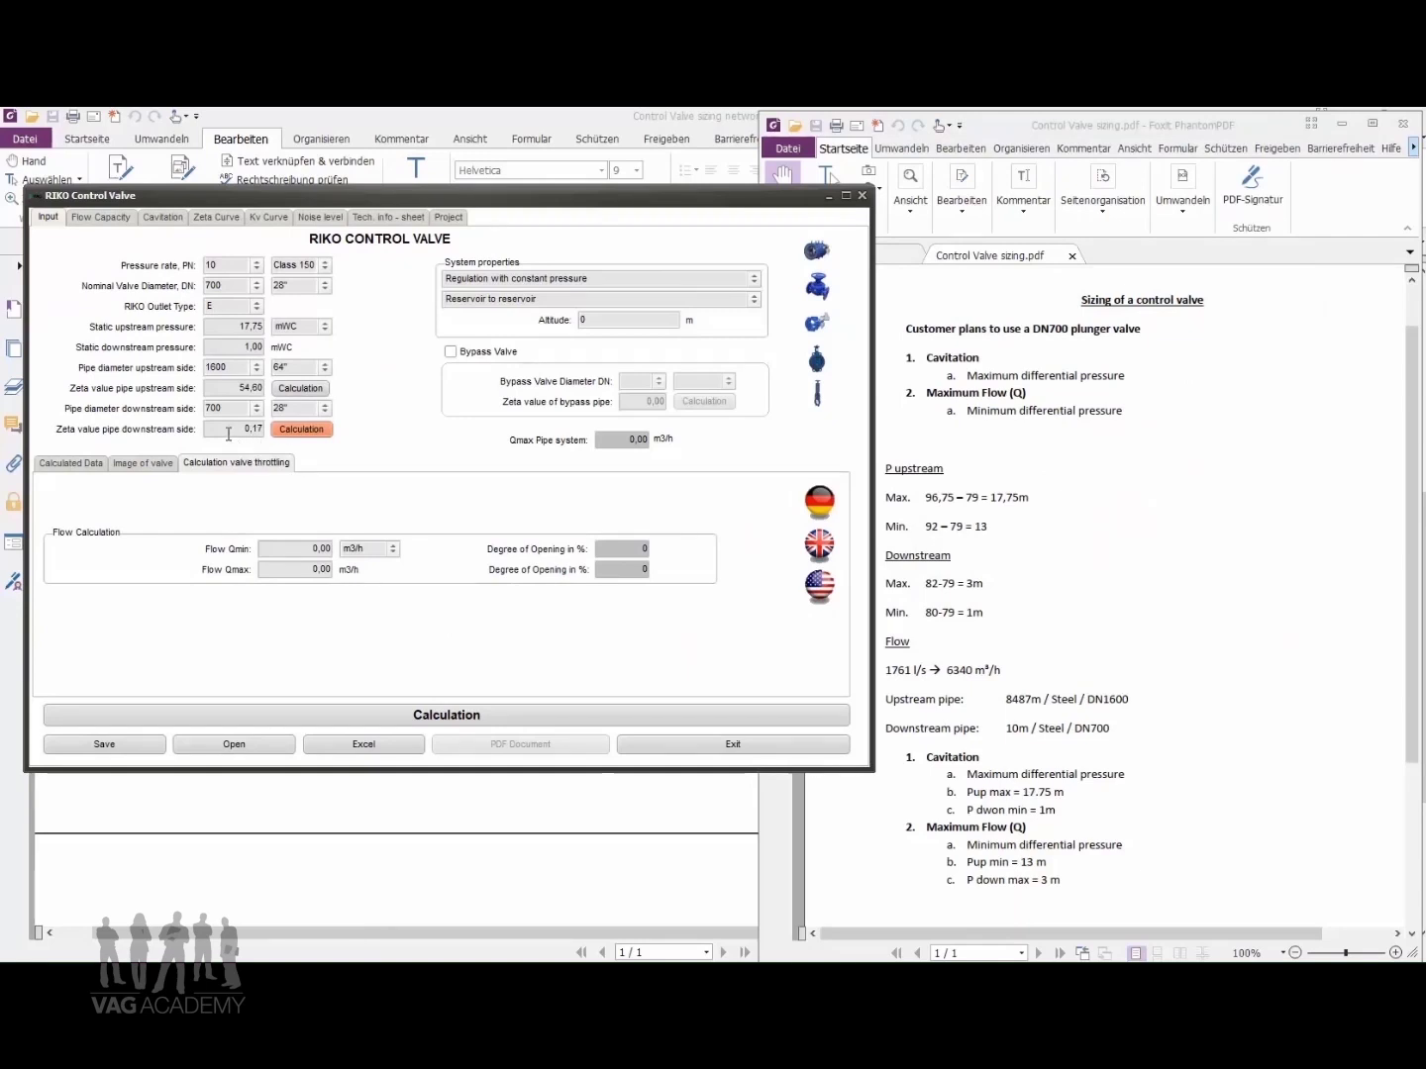
Set the maximum flow Qmax to 6340 m3/h and run the valve calculation
{"action": "double_click", "coordinate": [298, 550]}
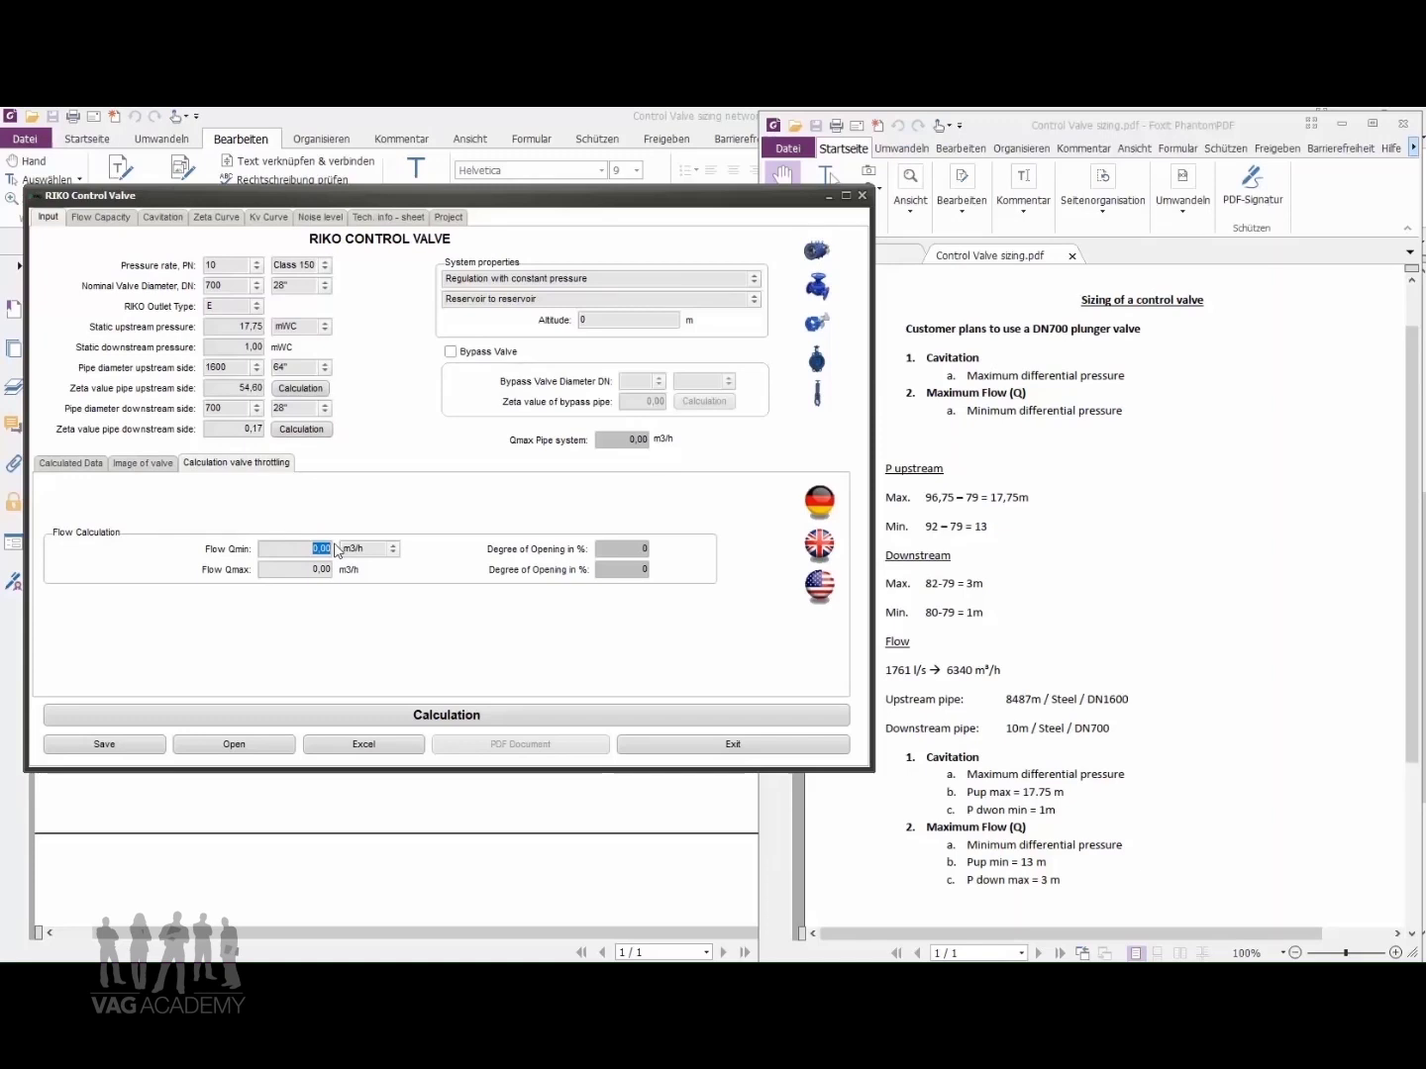
{"action": "double_click", "coordinate": [309, 571]}
{"action": "type", "text": "6340"}
{"action": "left_click", "coordinate": [377, 716]}
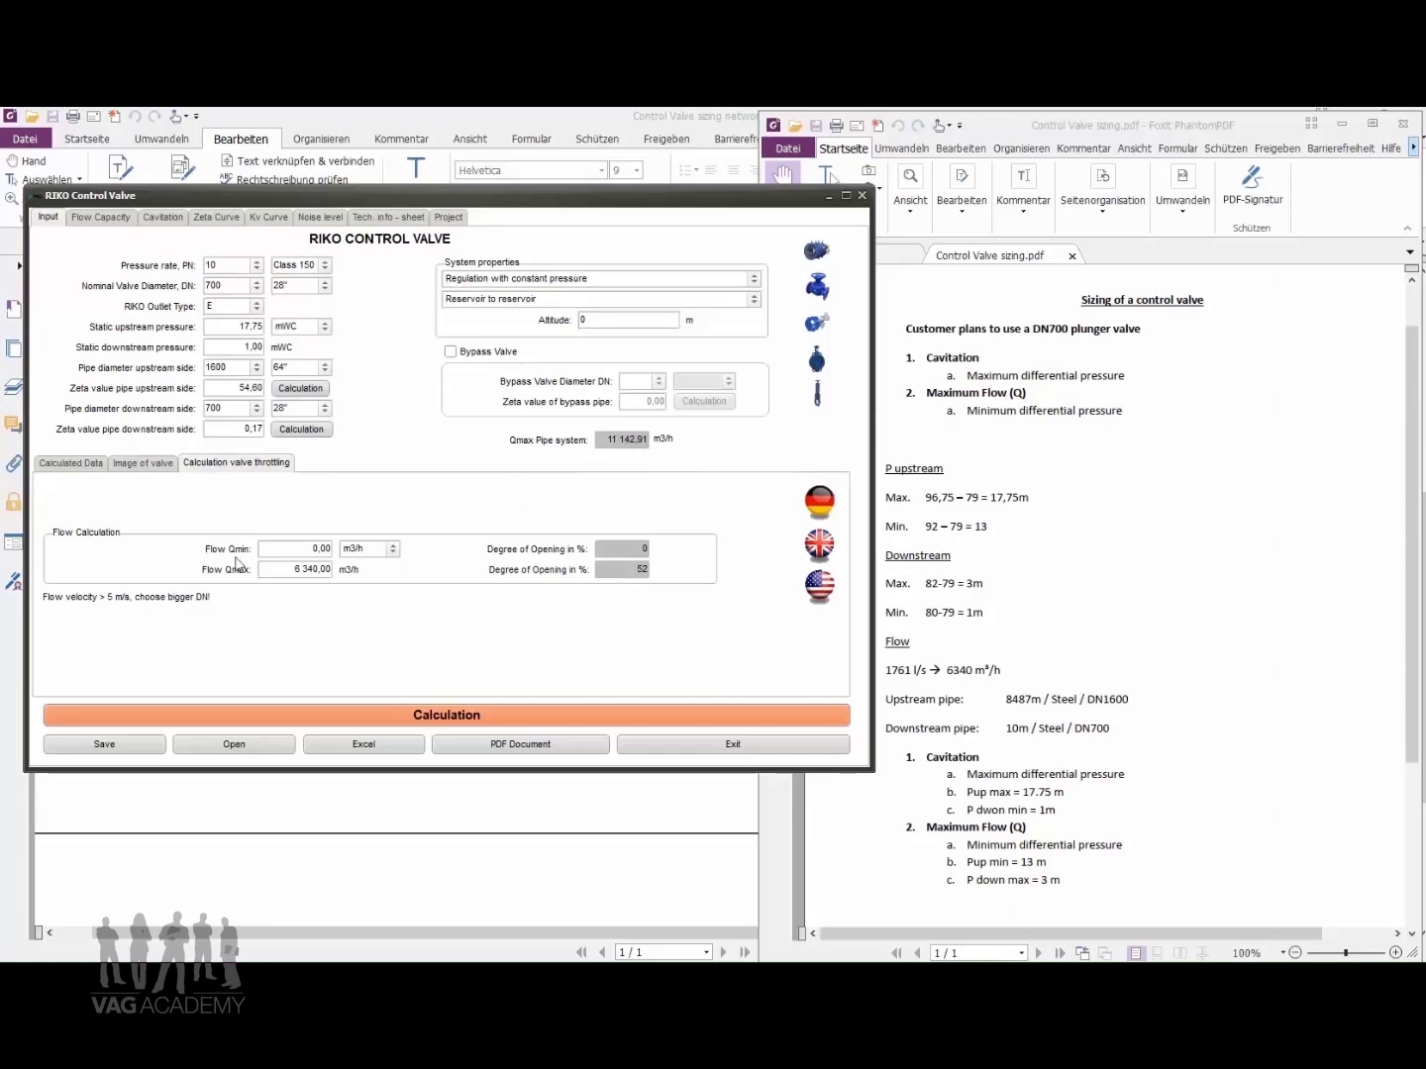
Examine the calculated data and the flow diagram, and hide the beginning-cavitation line in the cavitation diagram
{"action": "left_click", "coordinate": [62, 469]}
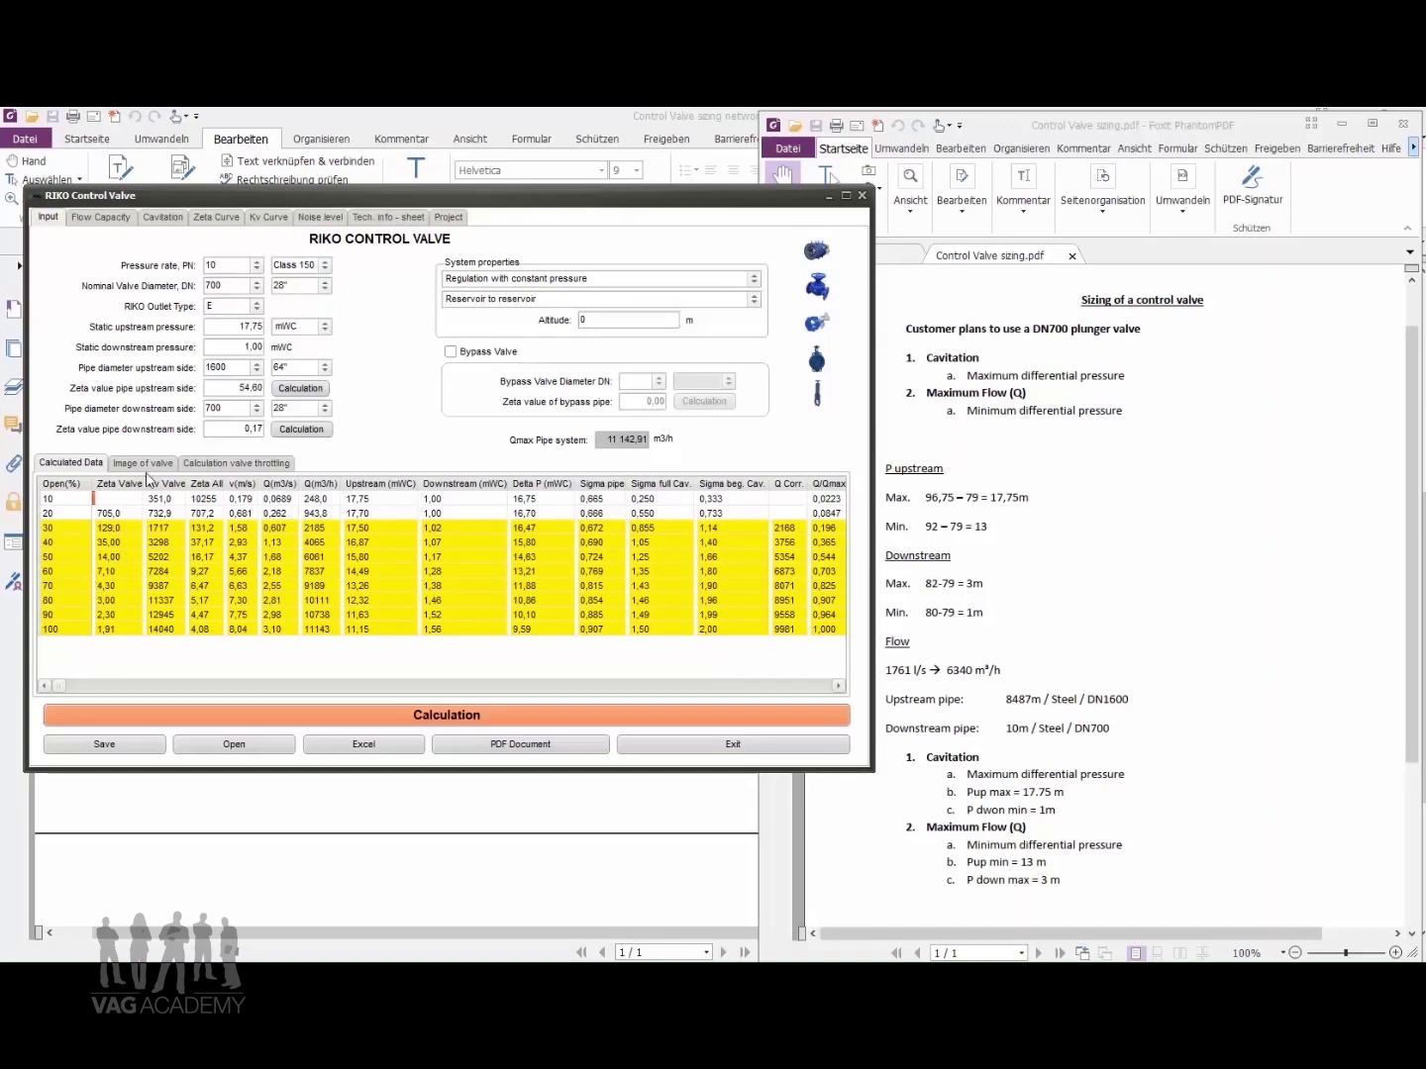
{"action": "left_click", "coordinate": [209, 464]}
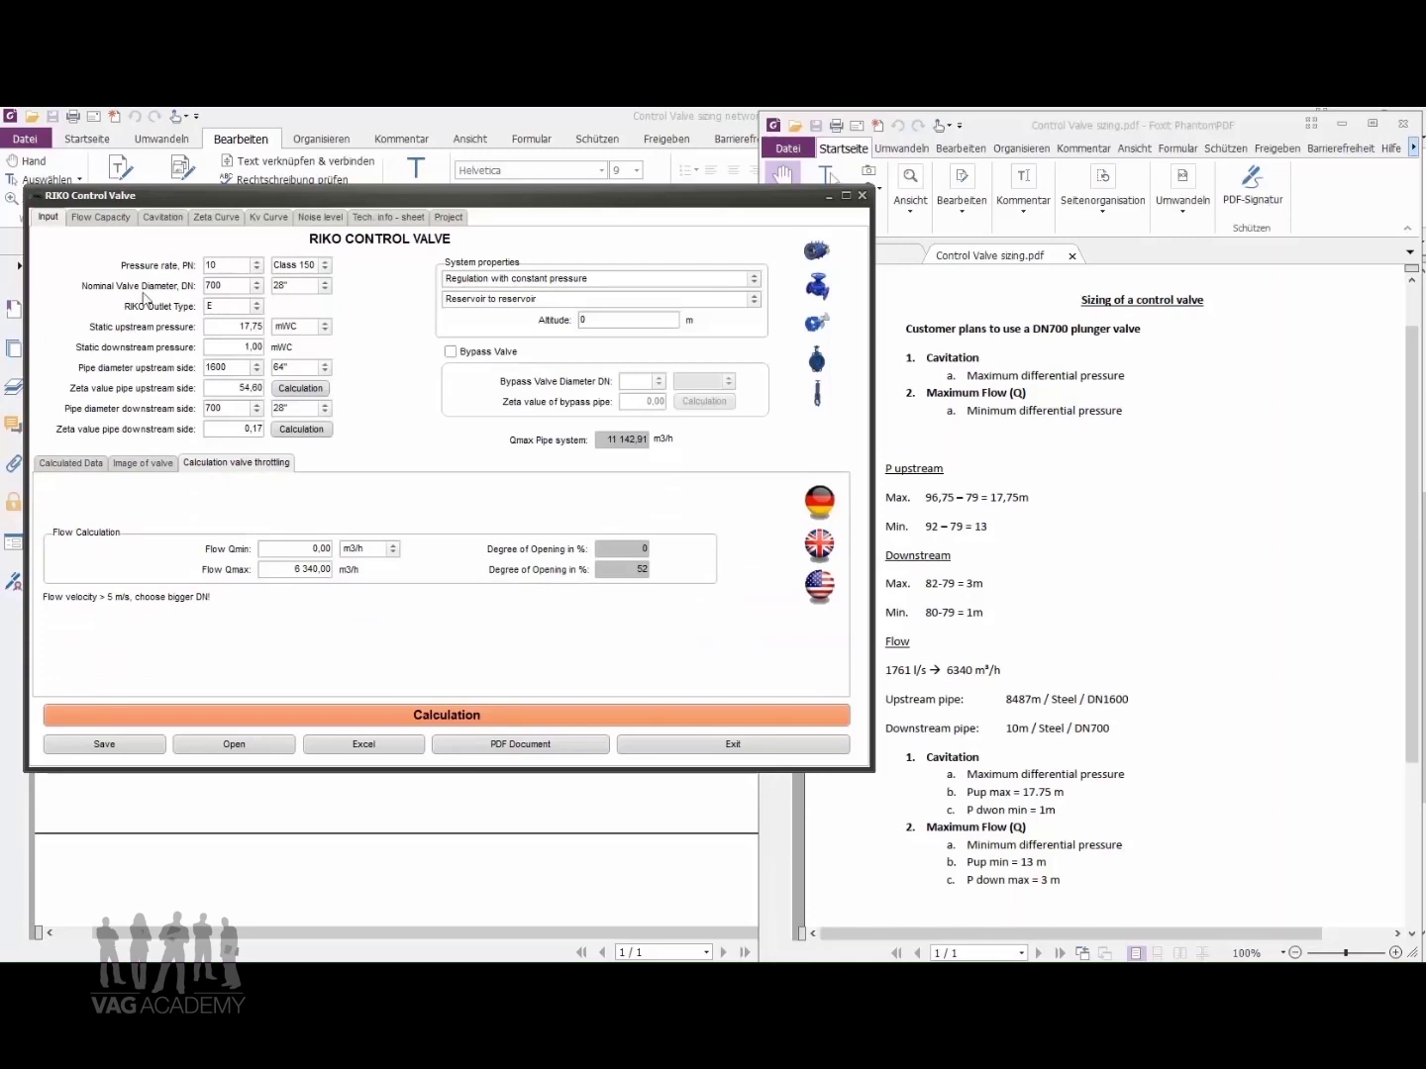
{"action": "left_click", "coordinate": [100, 221]}
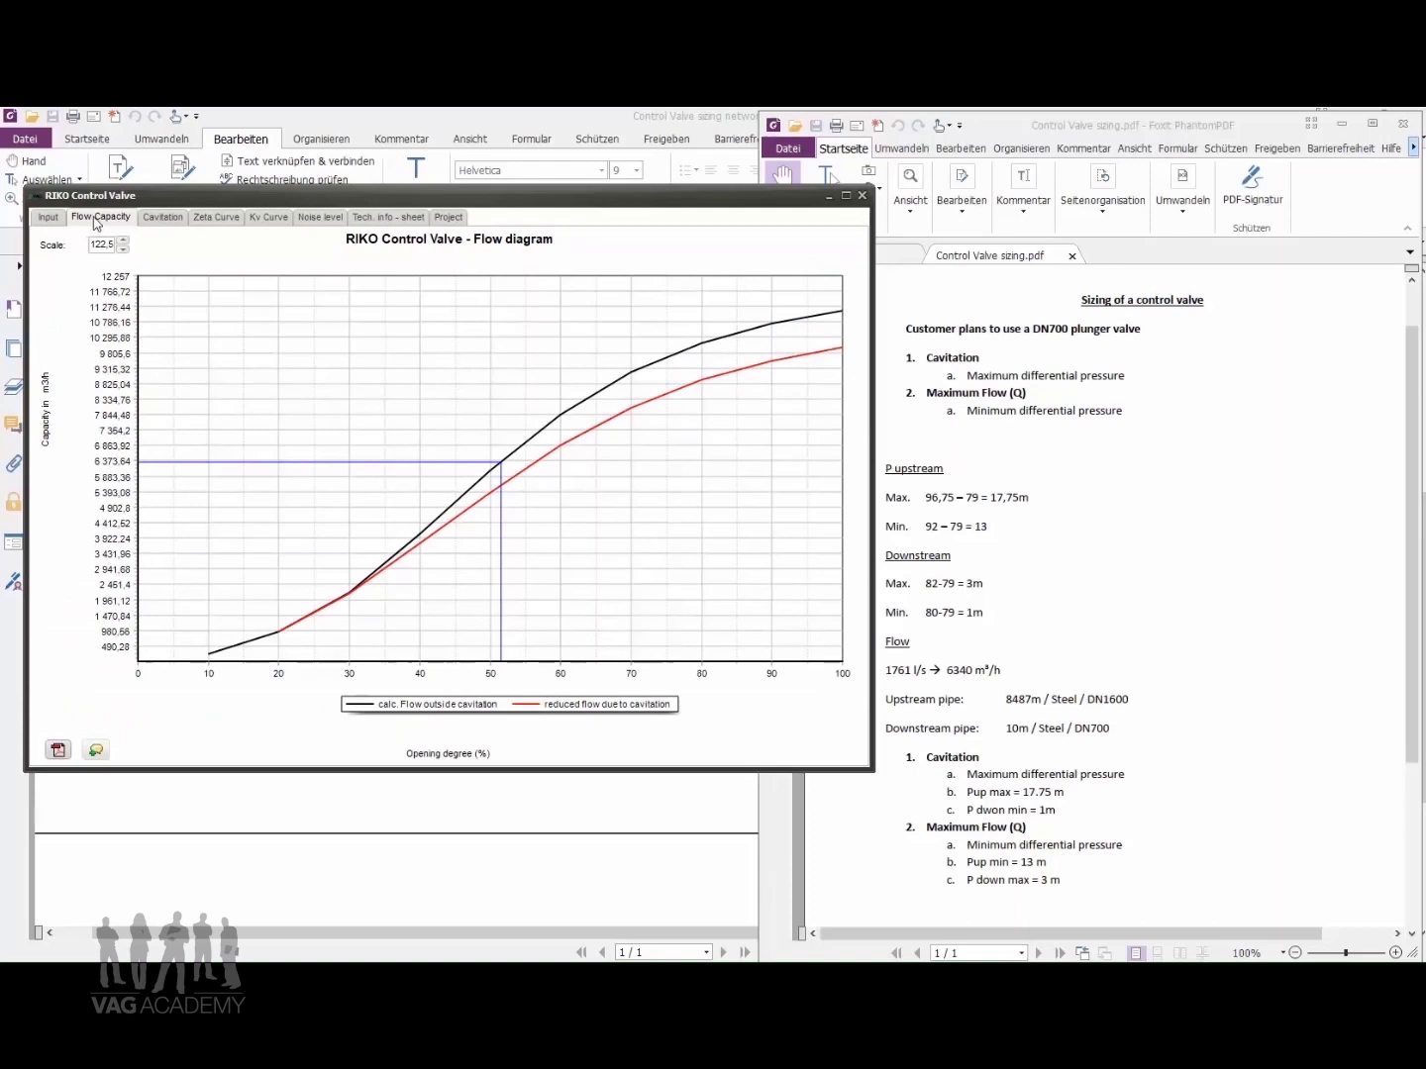
{"action": "left_click", "coordinate": [146, 219]}
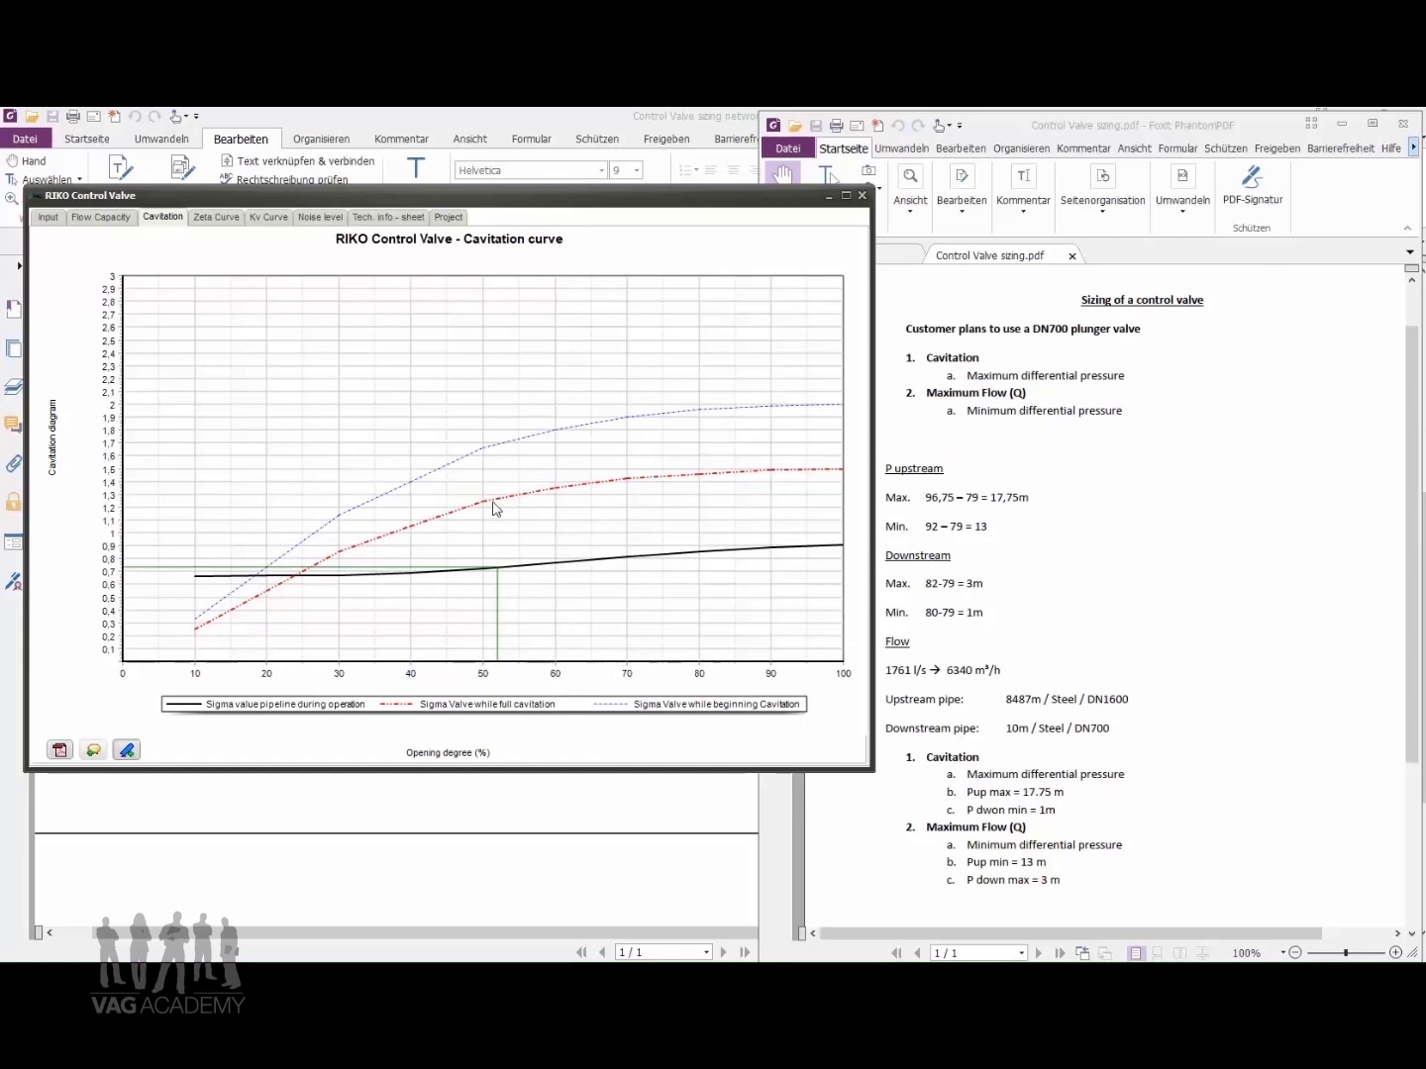
{"action": "left_click", "coordinate": [129, 751]}
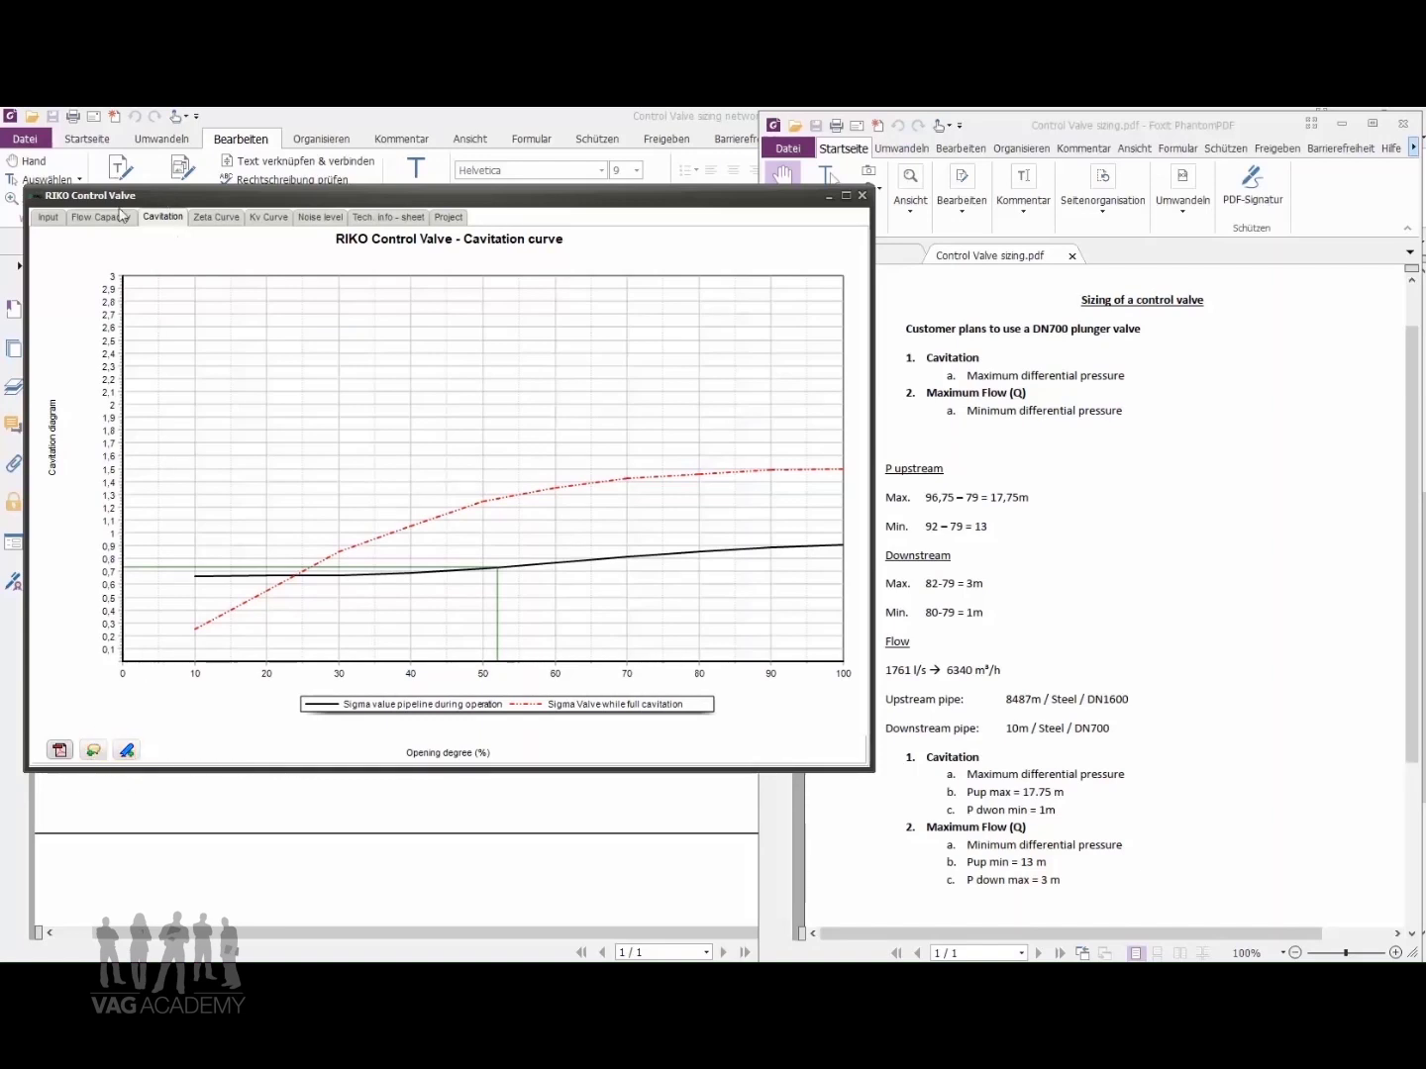
Show the point value labels on the zeta curve, the Kv curve and the flow diagram
{"action": "left_click", "coordinate": [206, 218]}
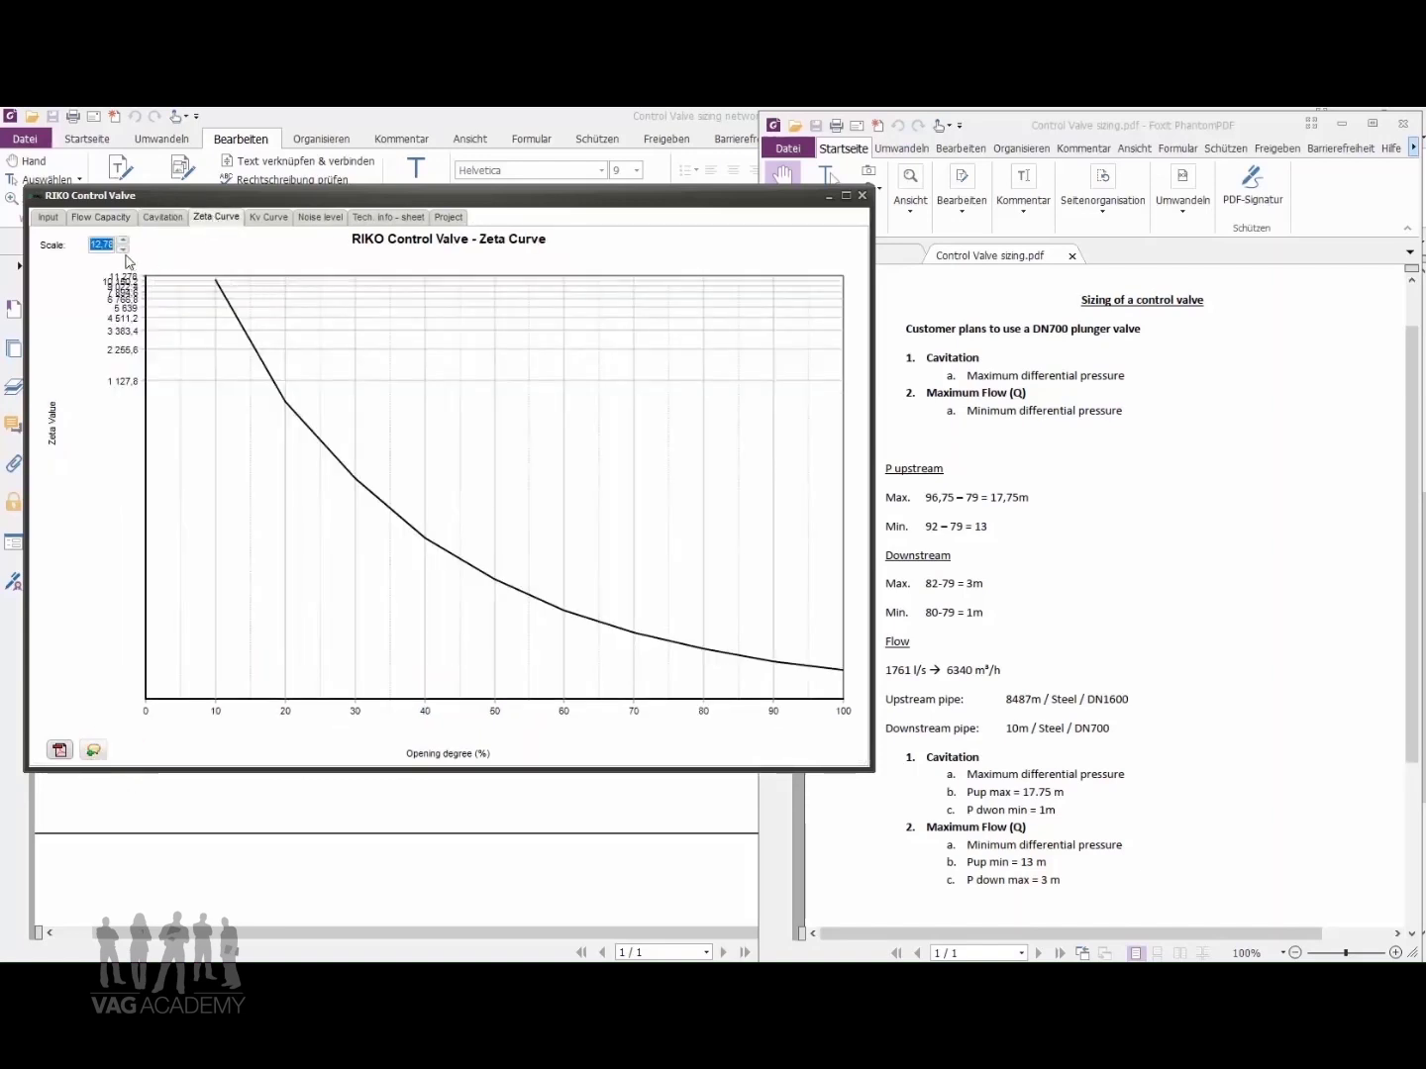
{"action": "left_click", "coordinate": [94, 753]}
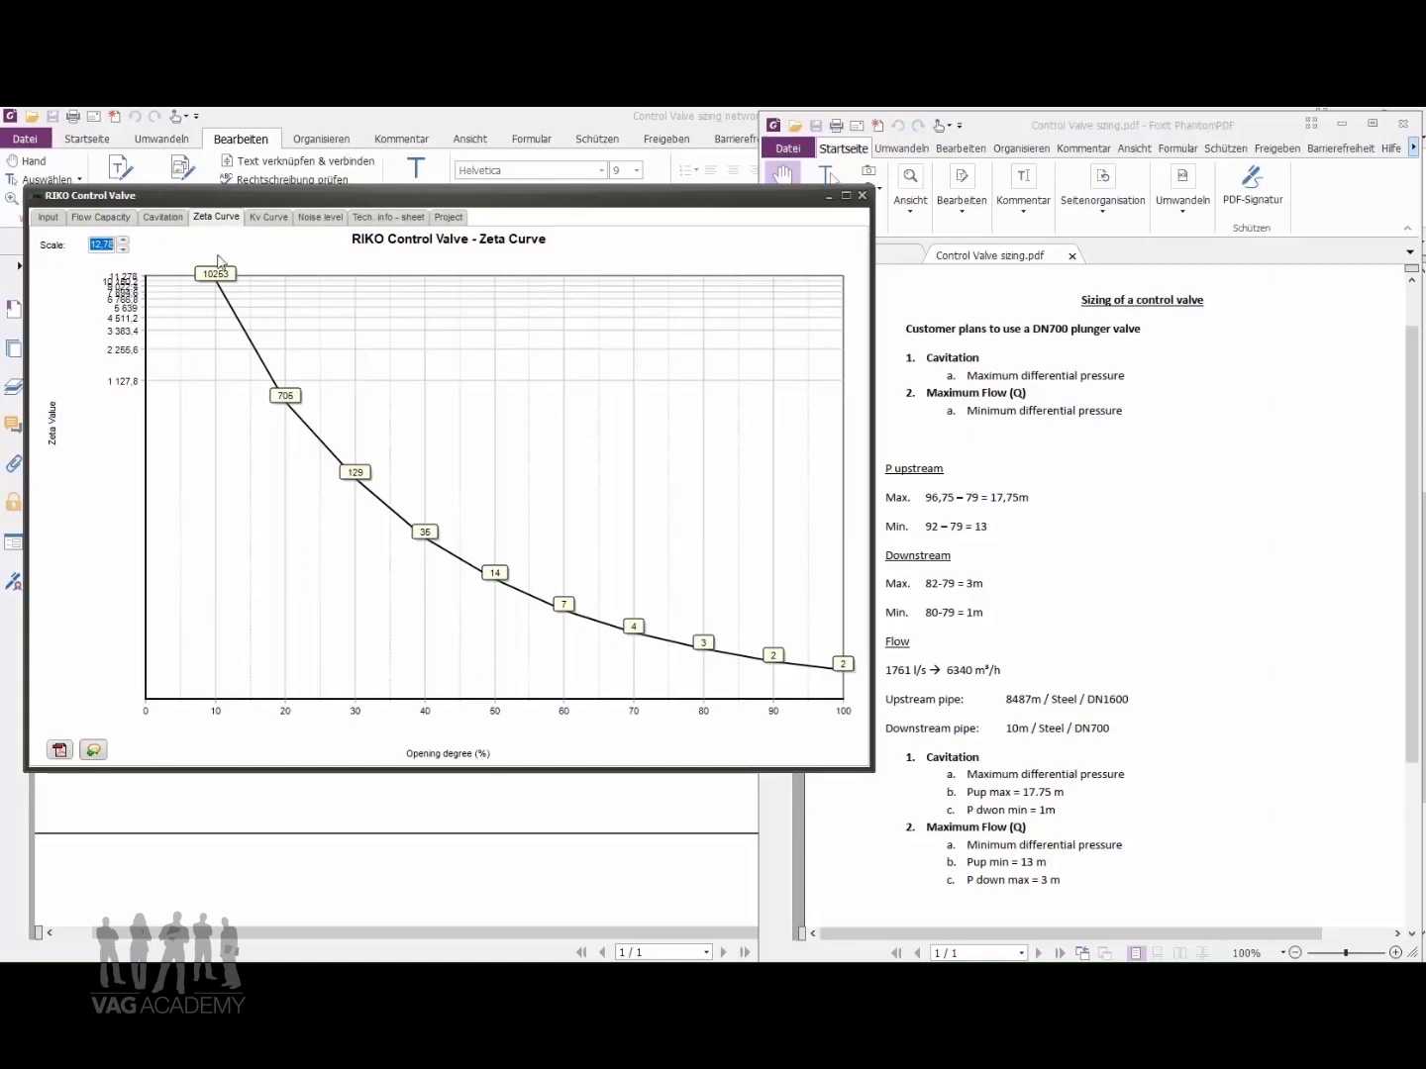
{"action": "left_click", "coordinate": [260, 219]}
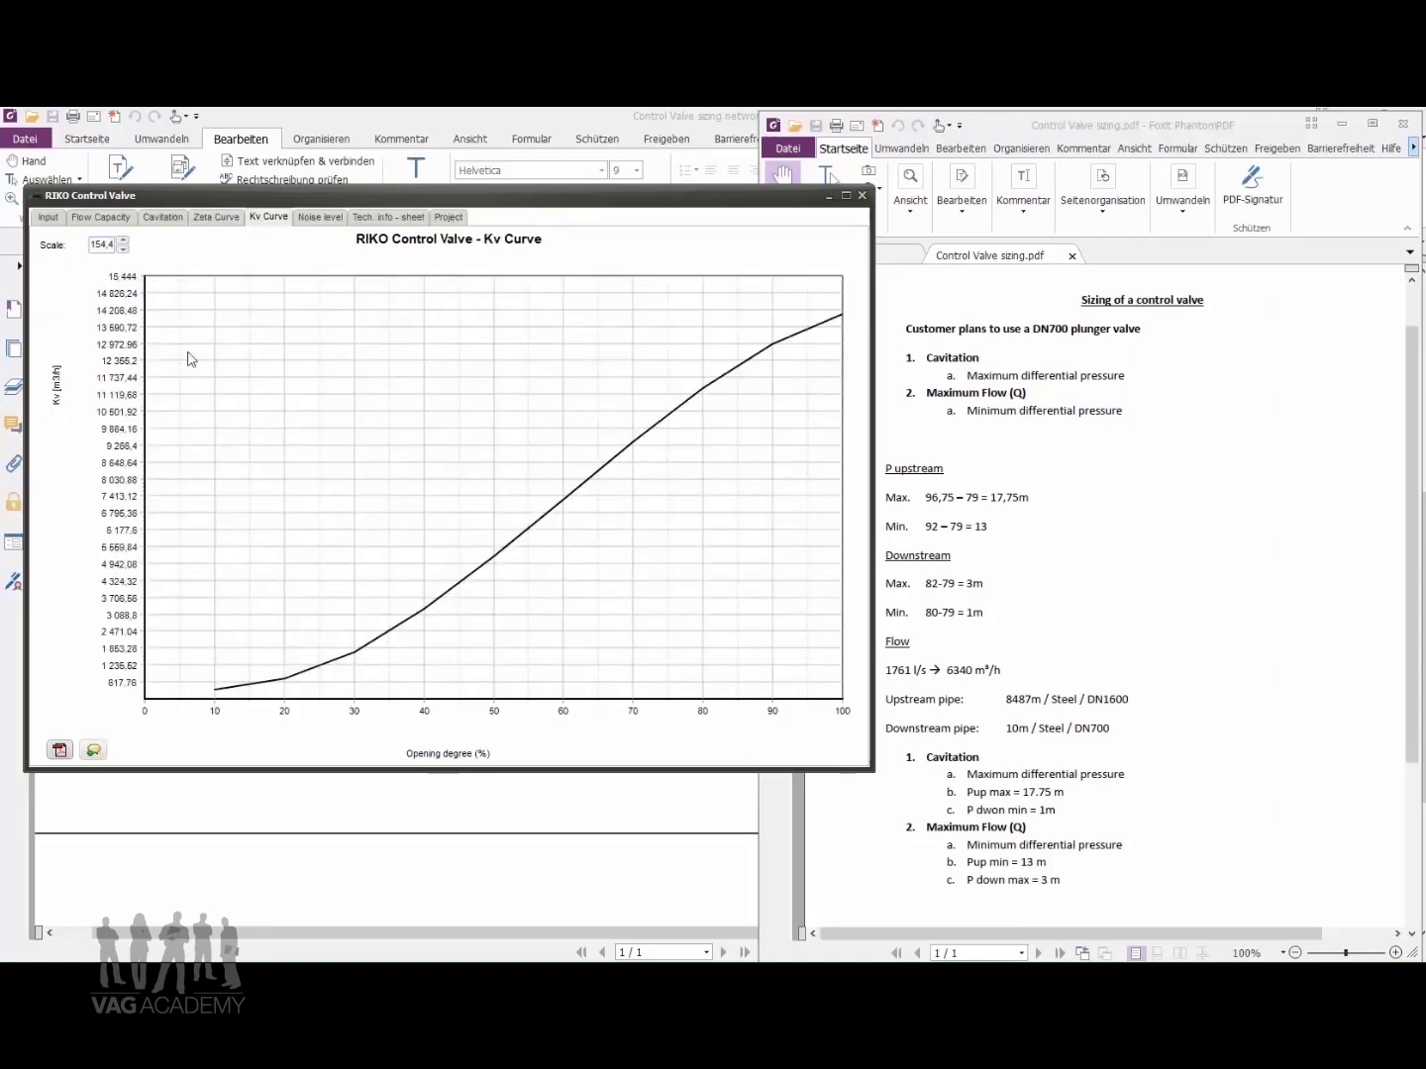
{"action": "left_click", "coordinate": [101, 754]}
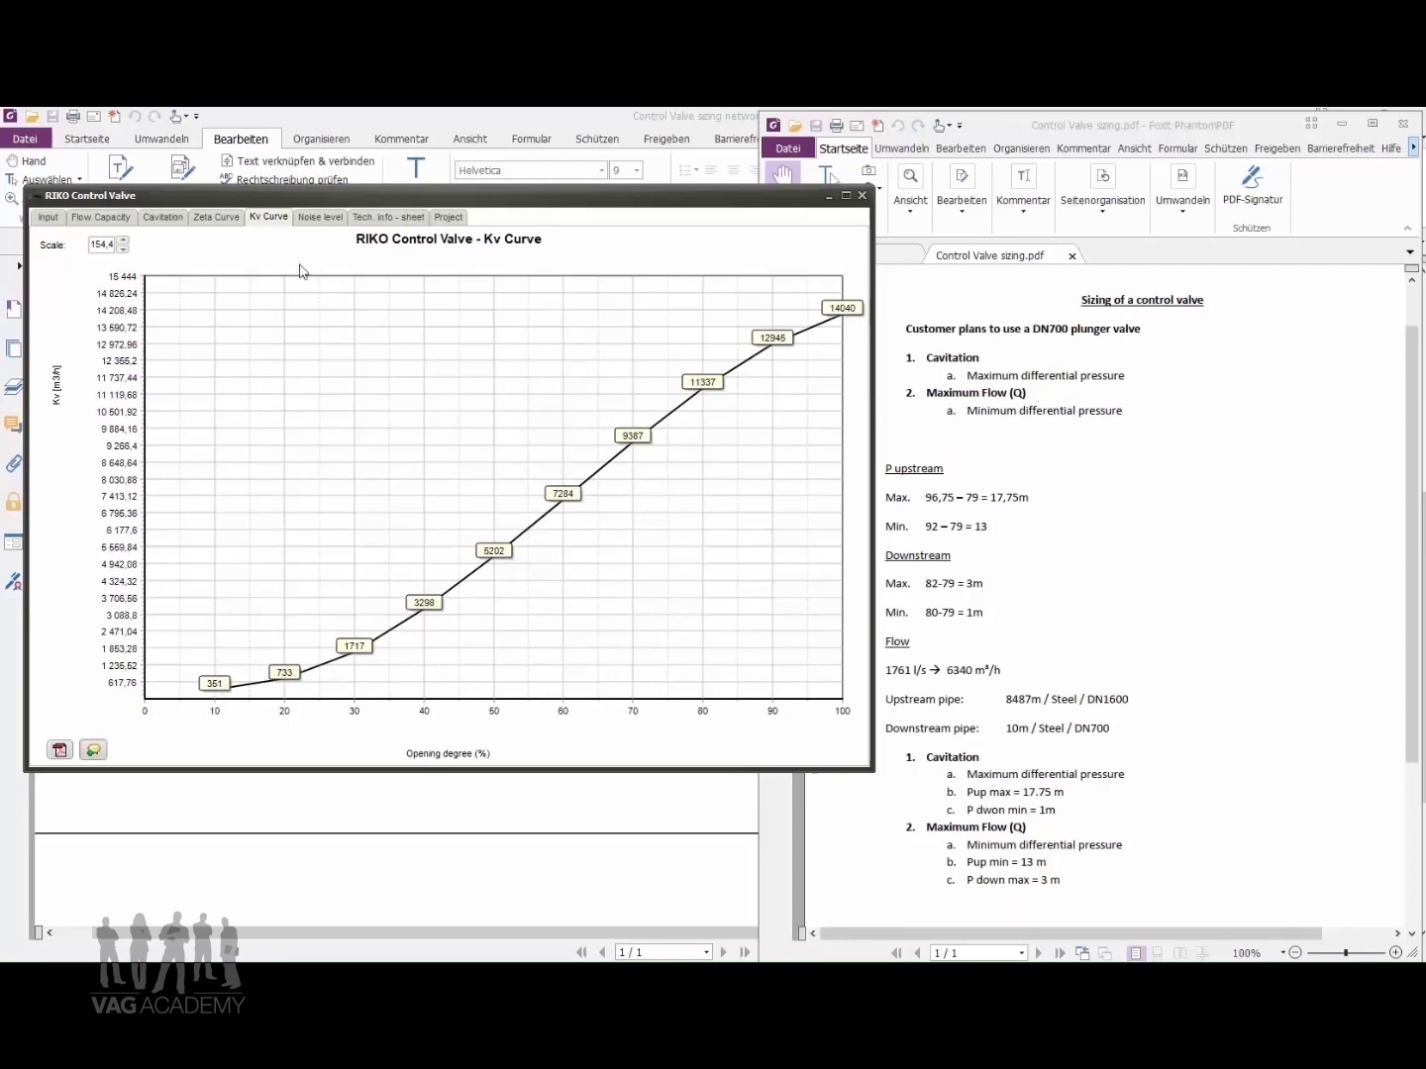
{"action": "left_click", "coordinate": [111, 219]}
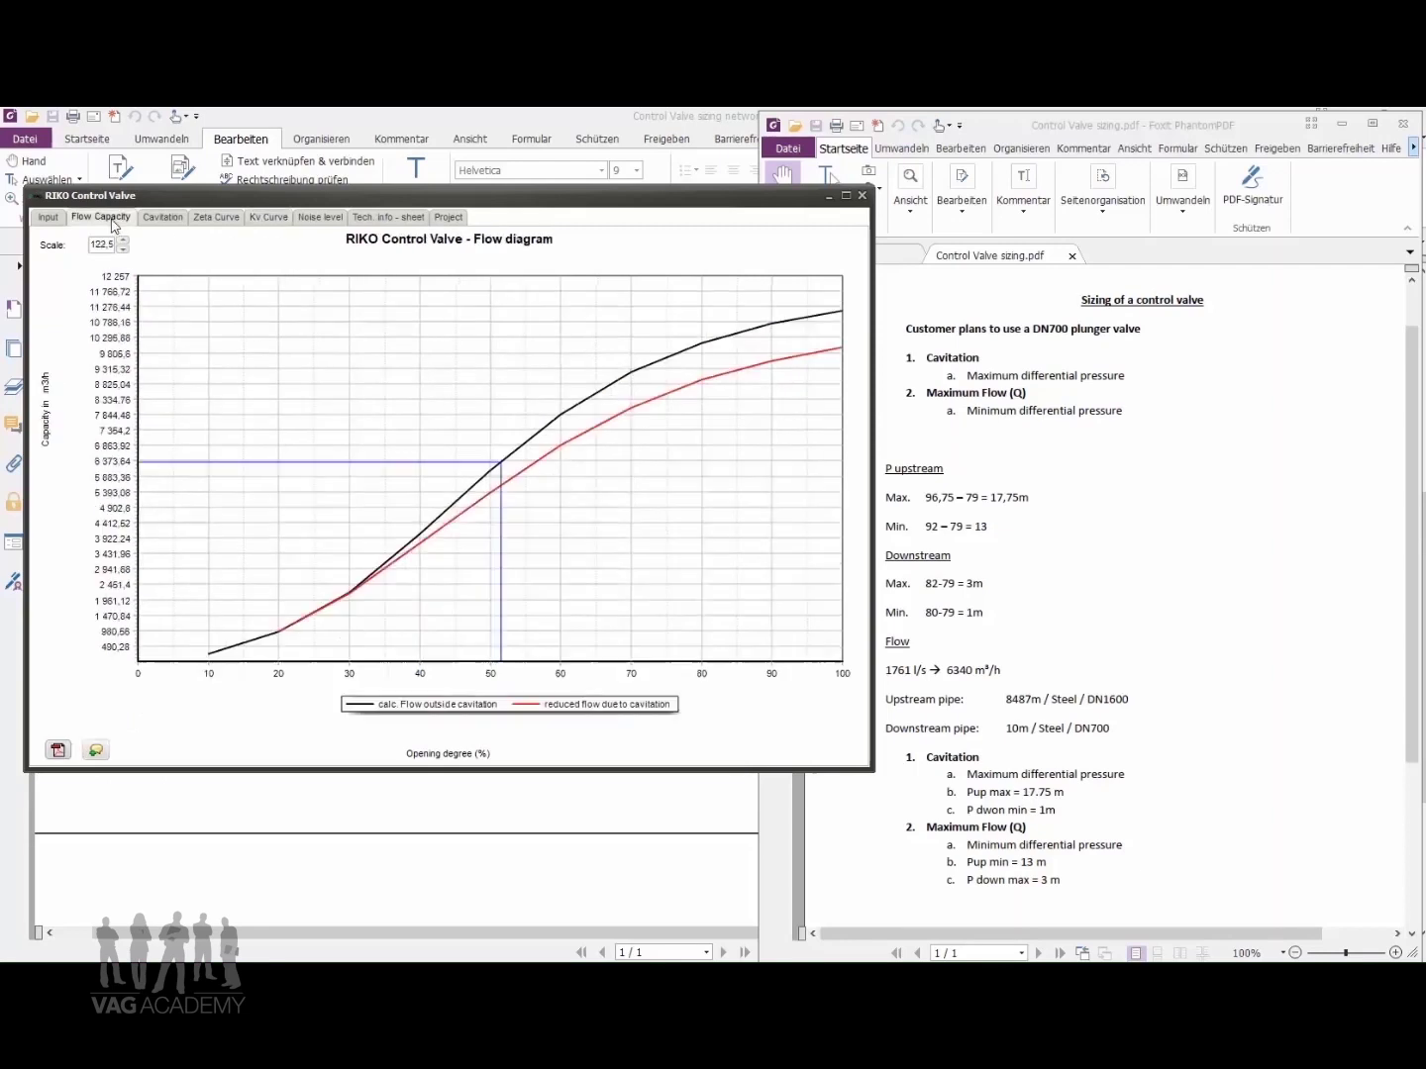
{"action": "left_click", "coordinate": [96, 751]}
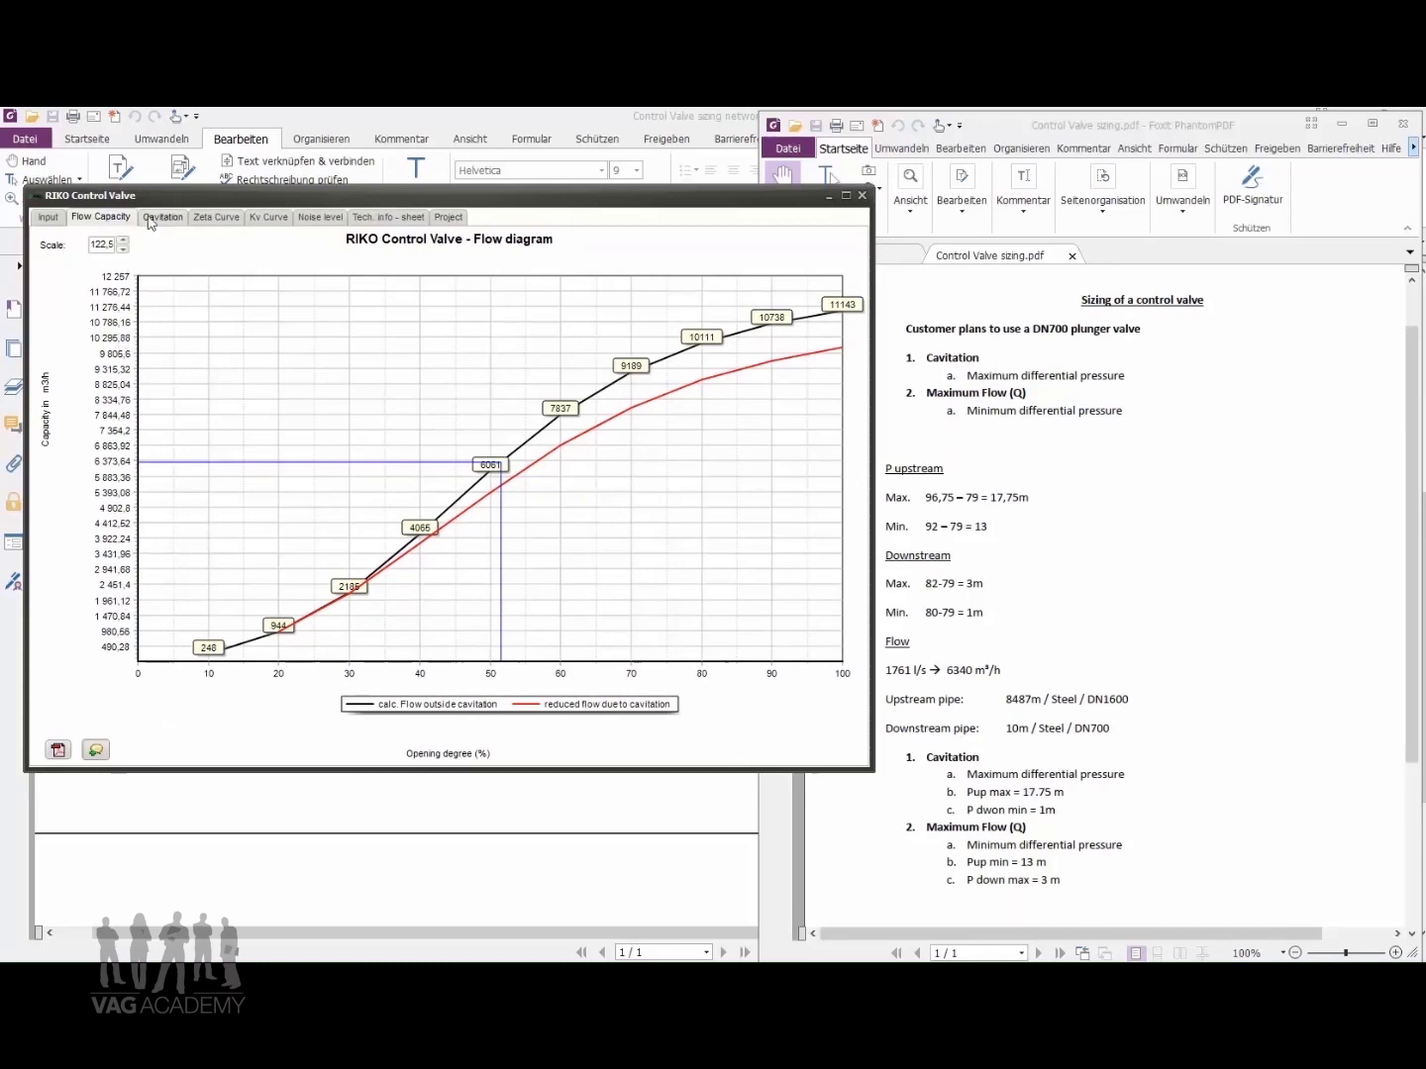
Change the RIKO outlet type to SZ with size 40 on the valve input and rerun the calculation
{"action": "left_click", "coordinate": [48, 217]}
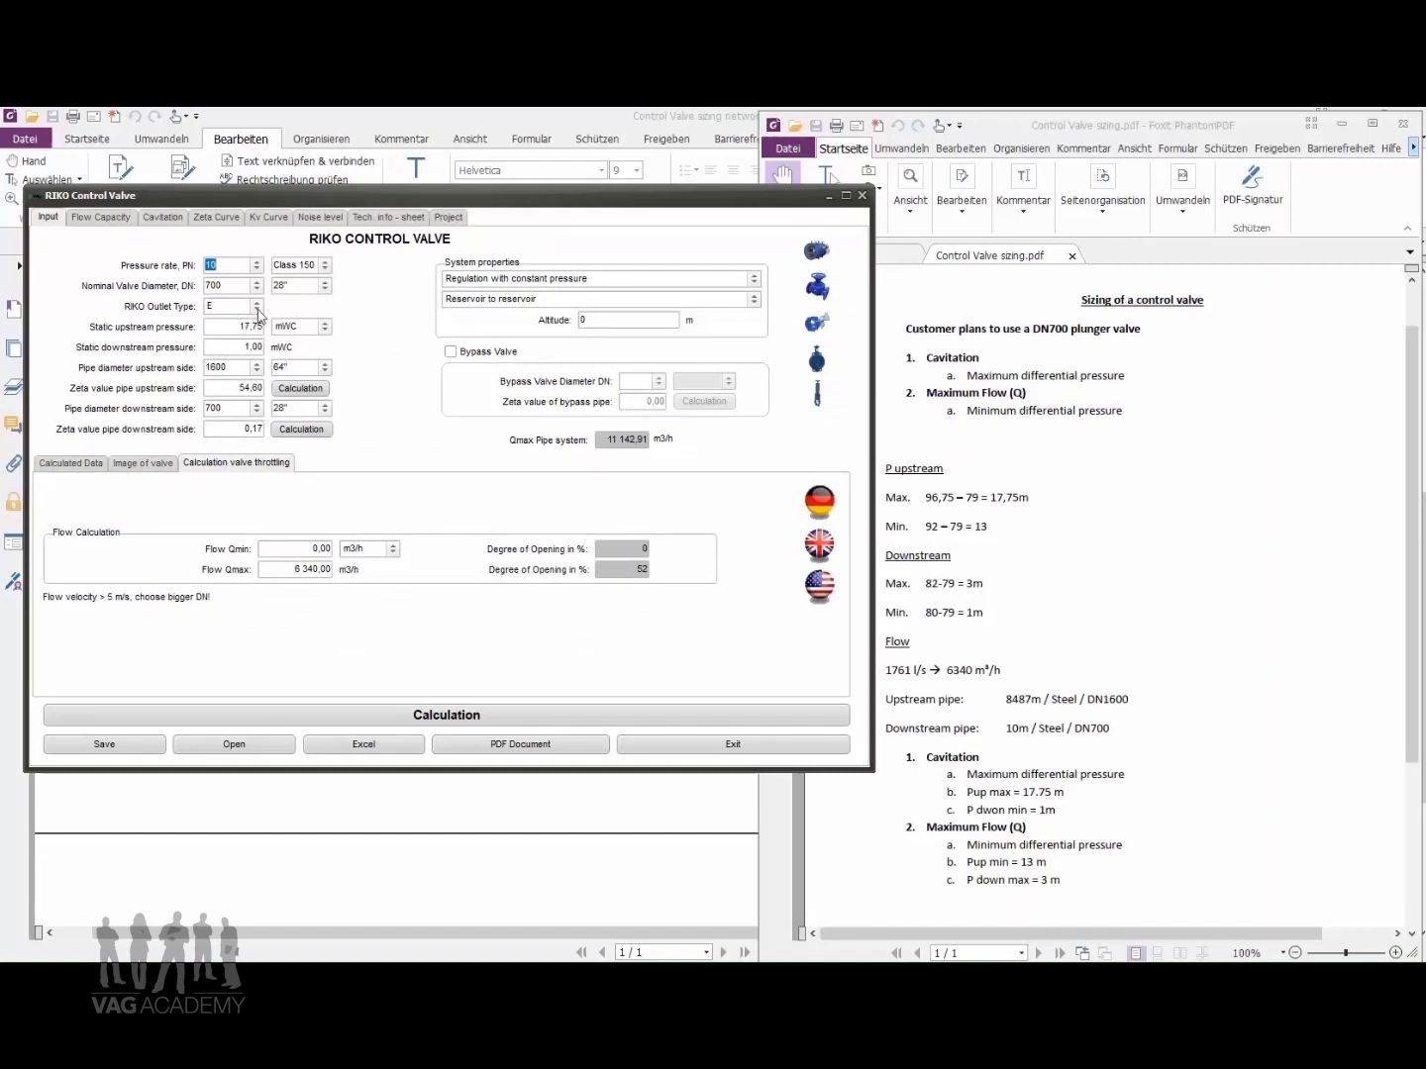
{"action": "left_click", "coordinate": [257, 307]}
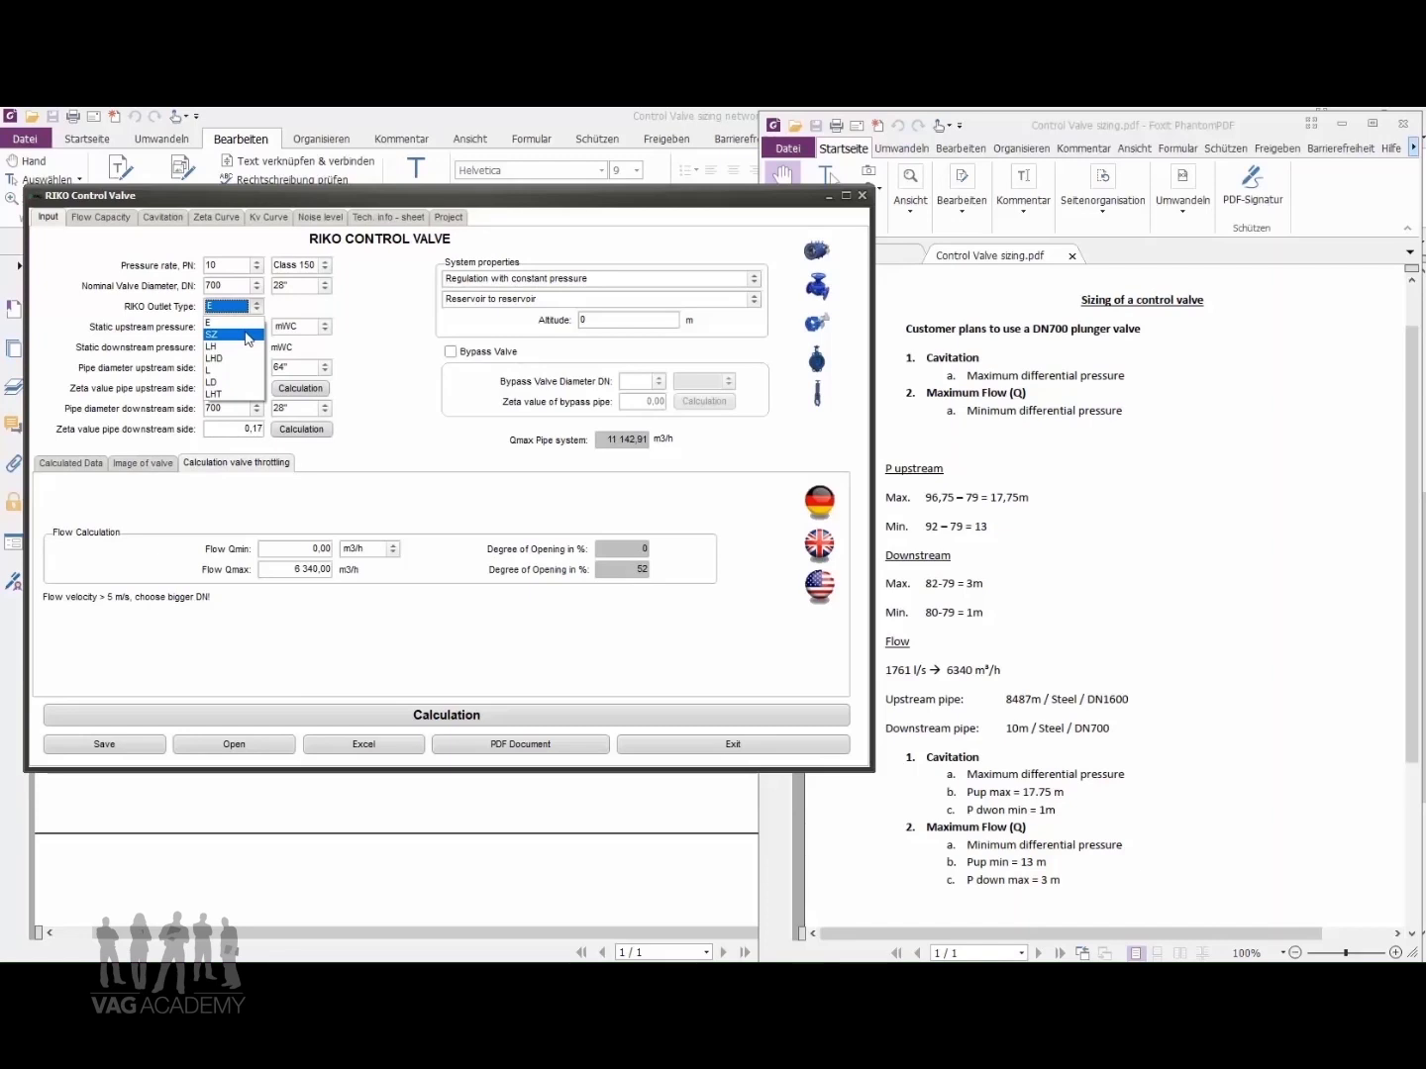
{"action": "left_click", "coordinate": [248, 336]}
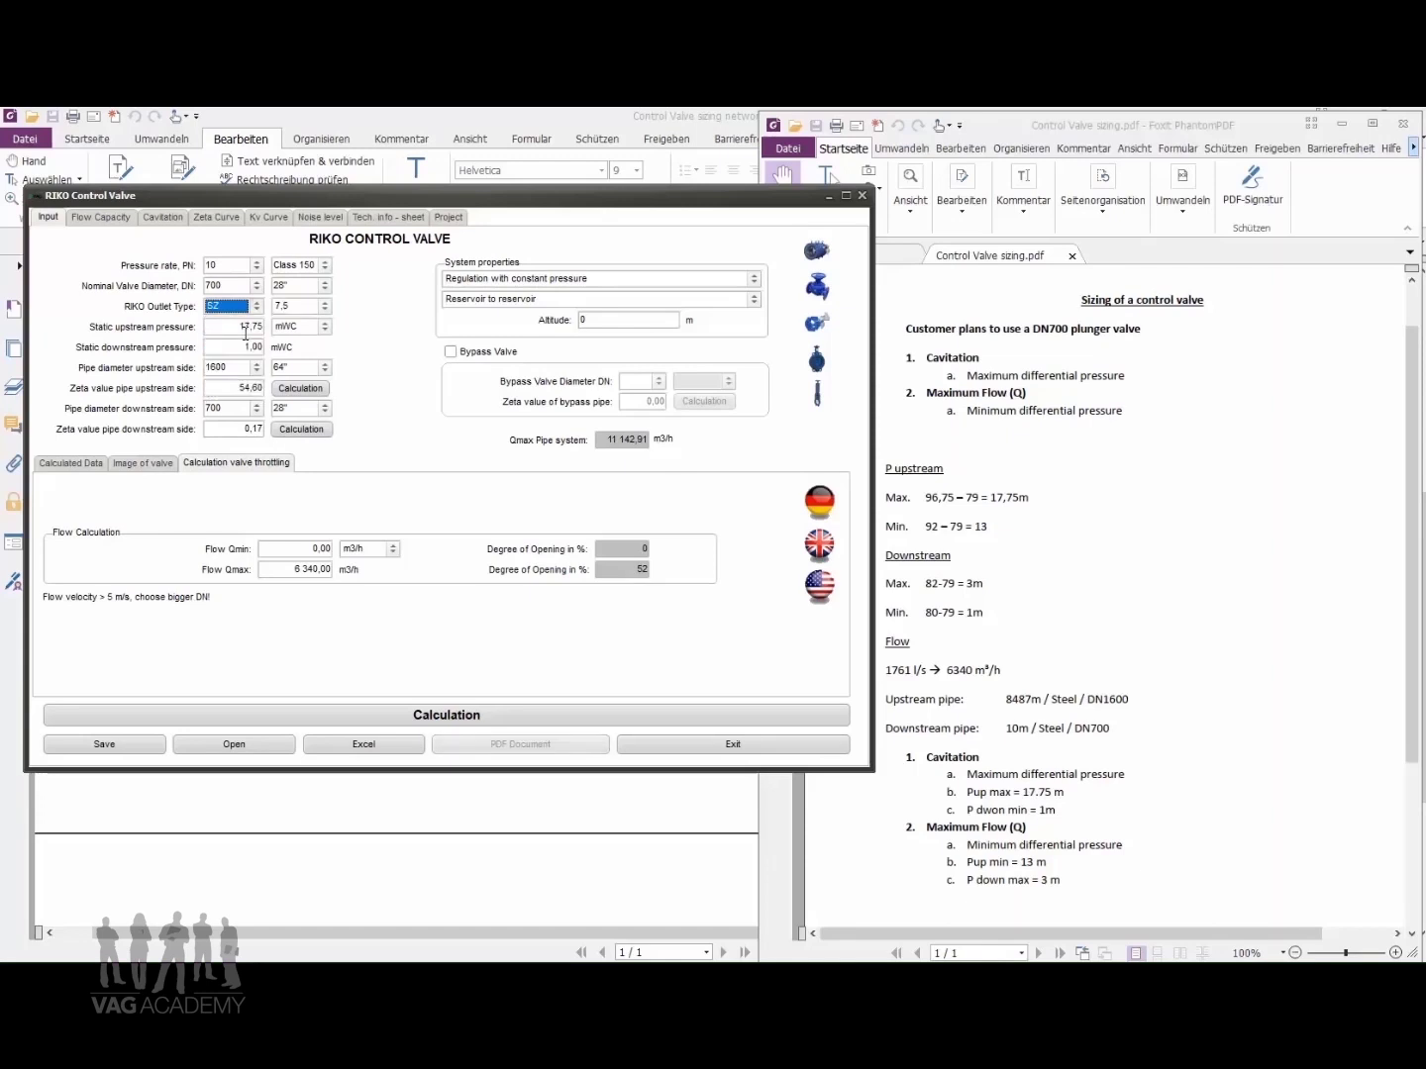
{"action": "left_click", "coordinate": [324, 308]}
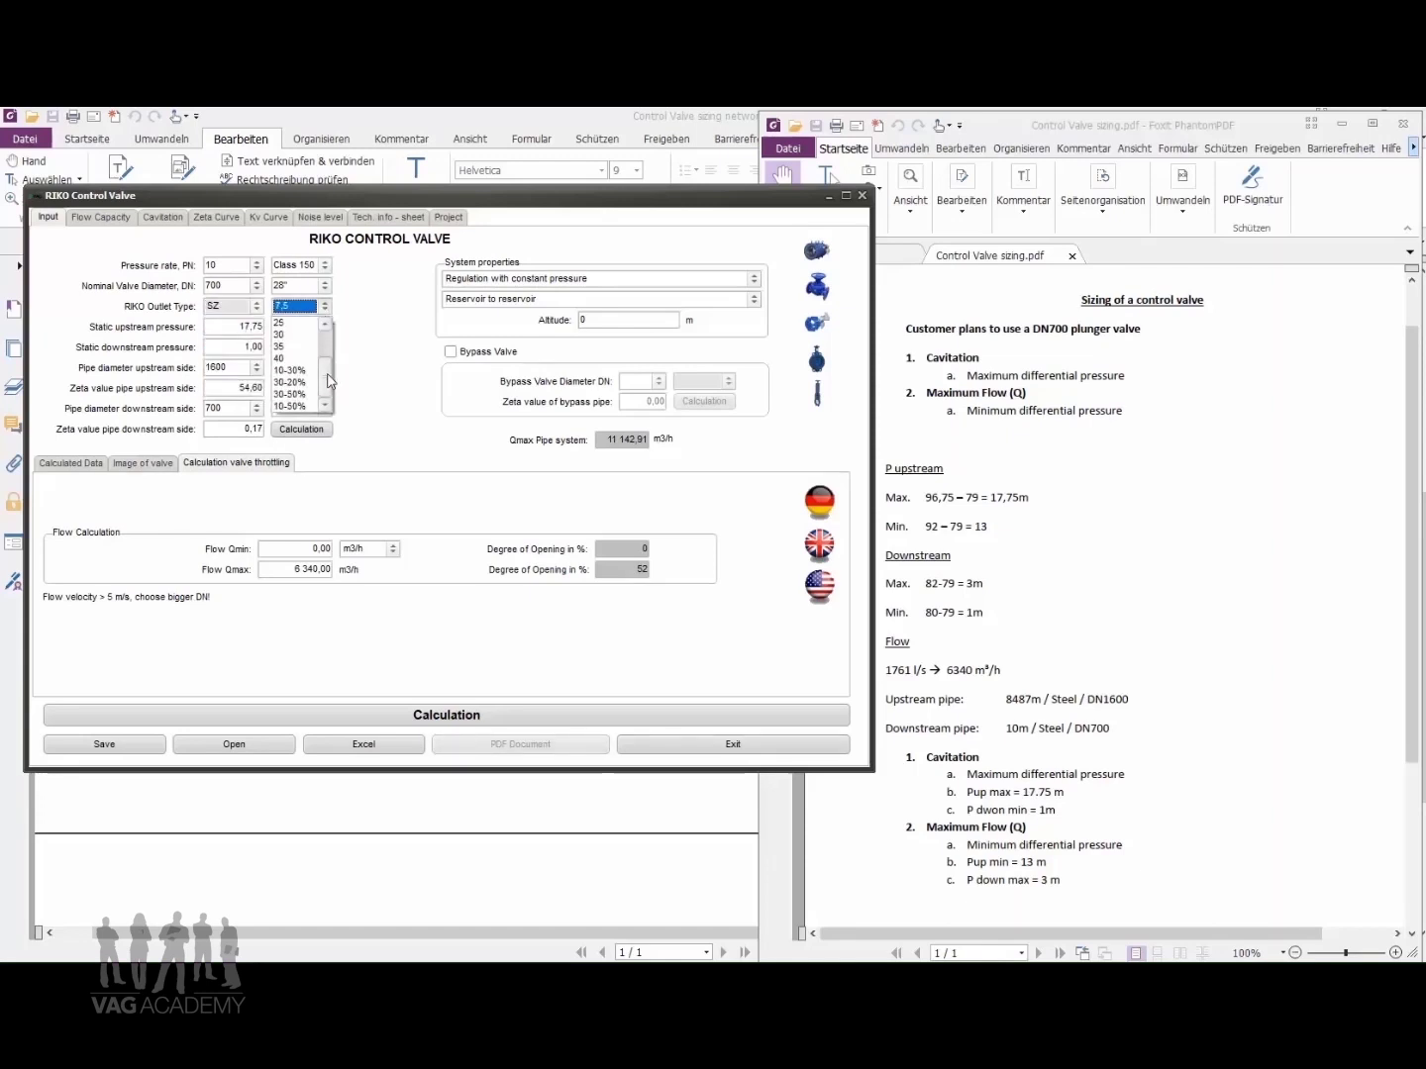
{"action": "left_click", "coordinate": [297, 361]}
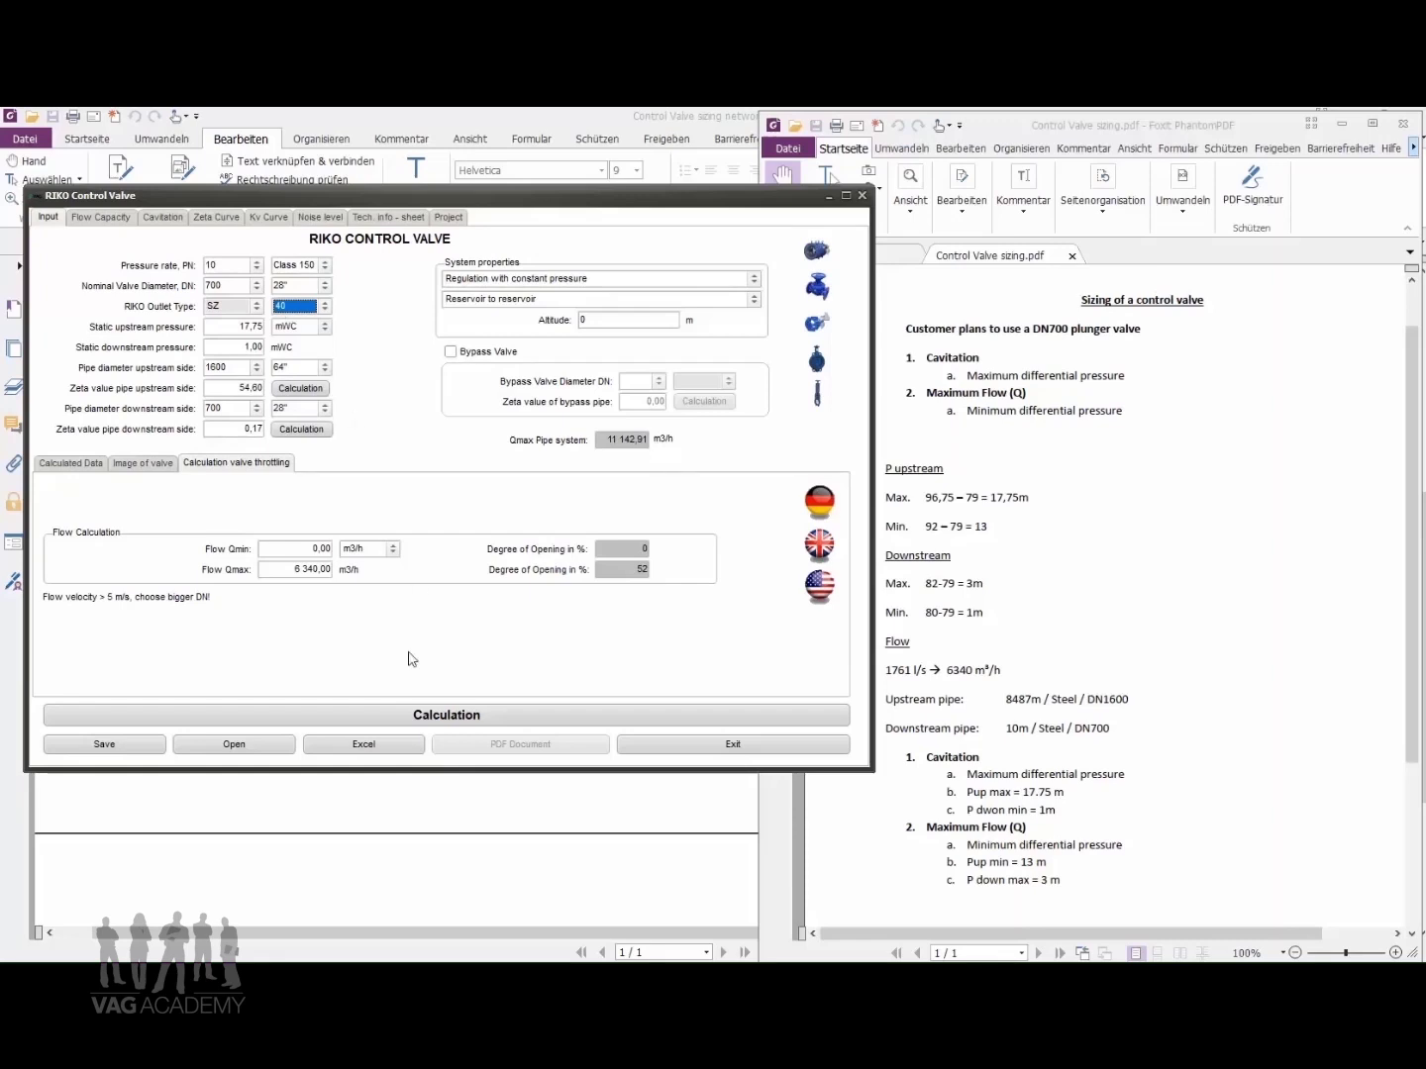
{"action": "left_click", "coordinate": [399, 717]}
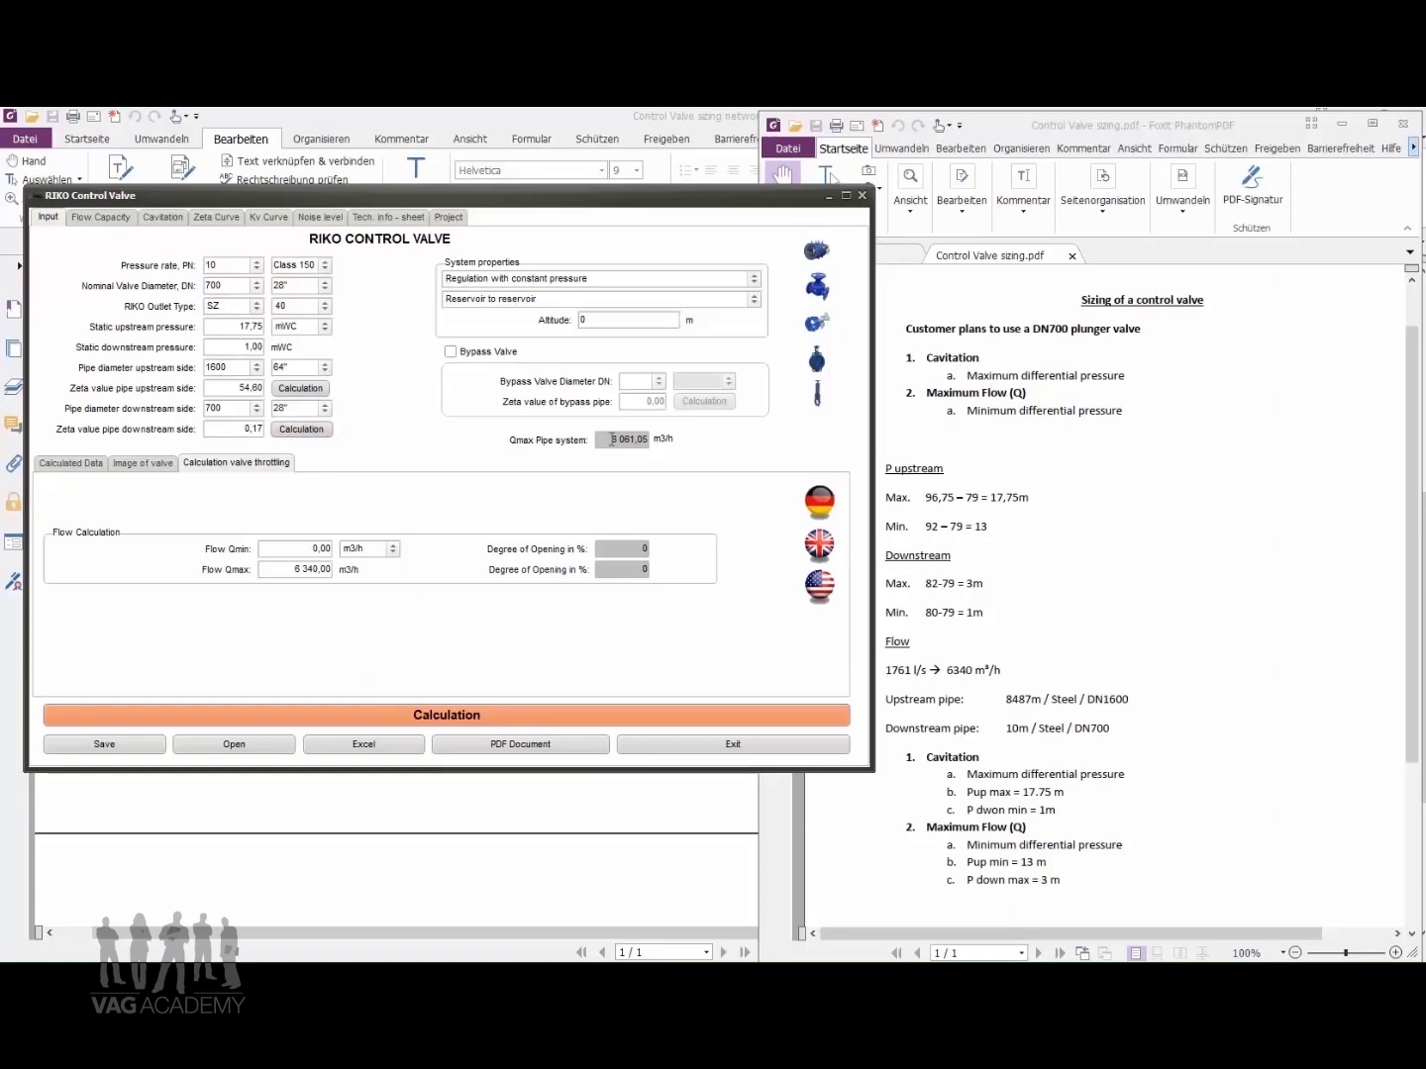
Examine the recalculated data, the pipe system's Qmax and the available SZ size options
{"action": "left_click", "coordinate": [76, 462]}
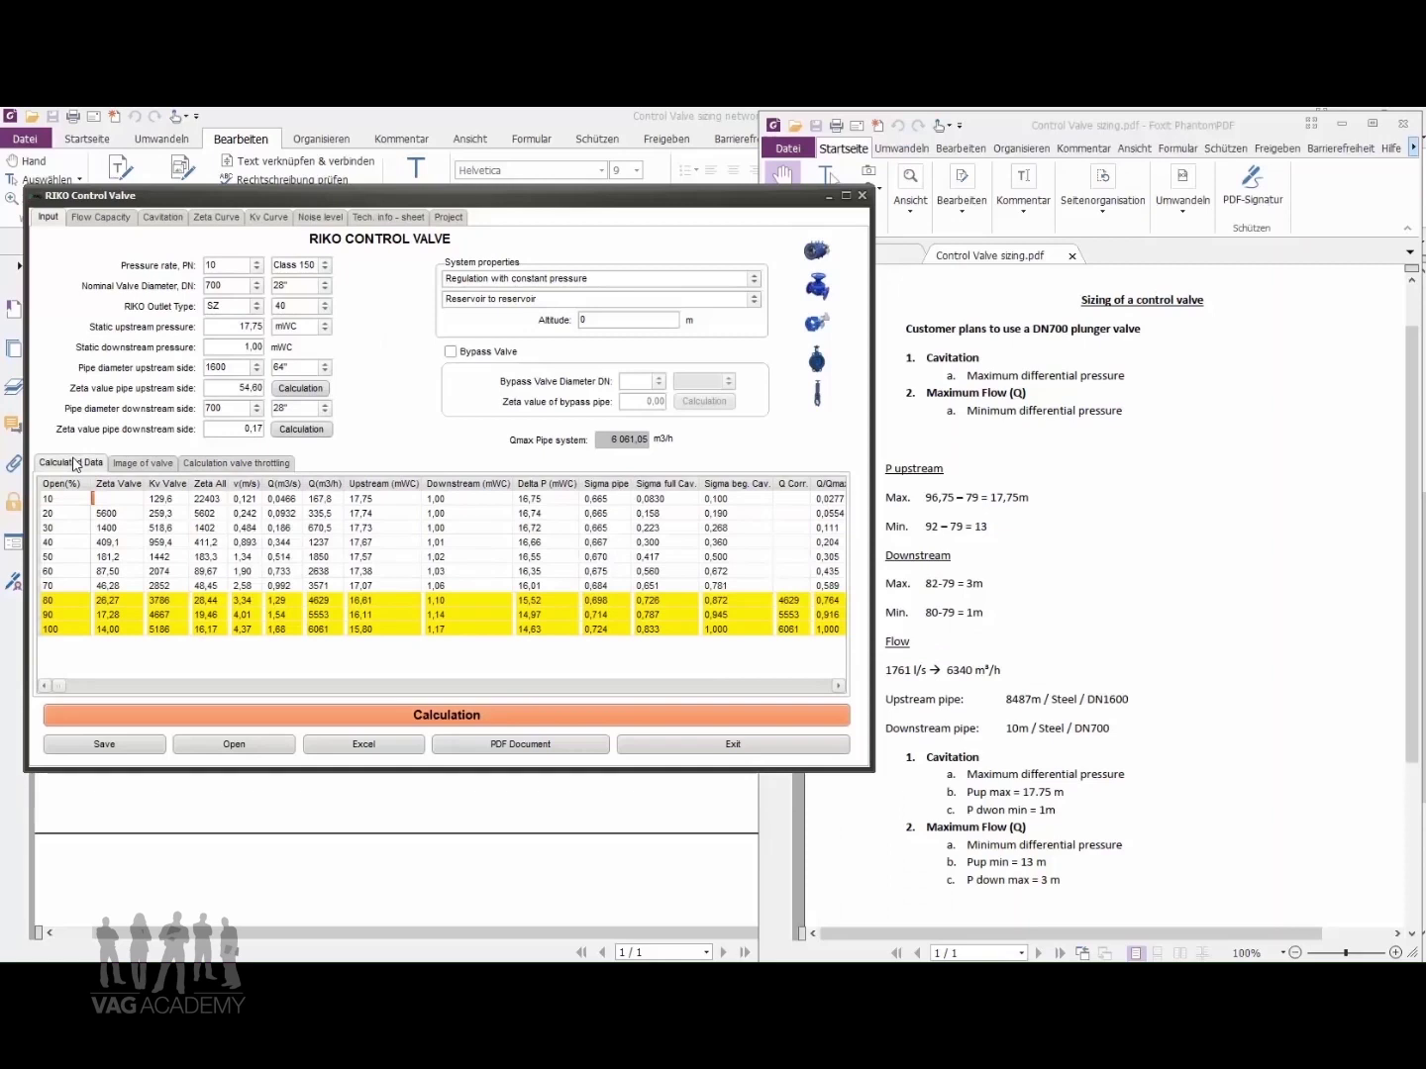
{"action": "left_click", "coordinate": [201, 466]}
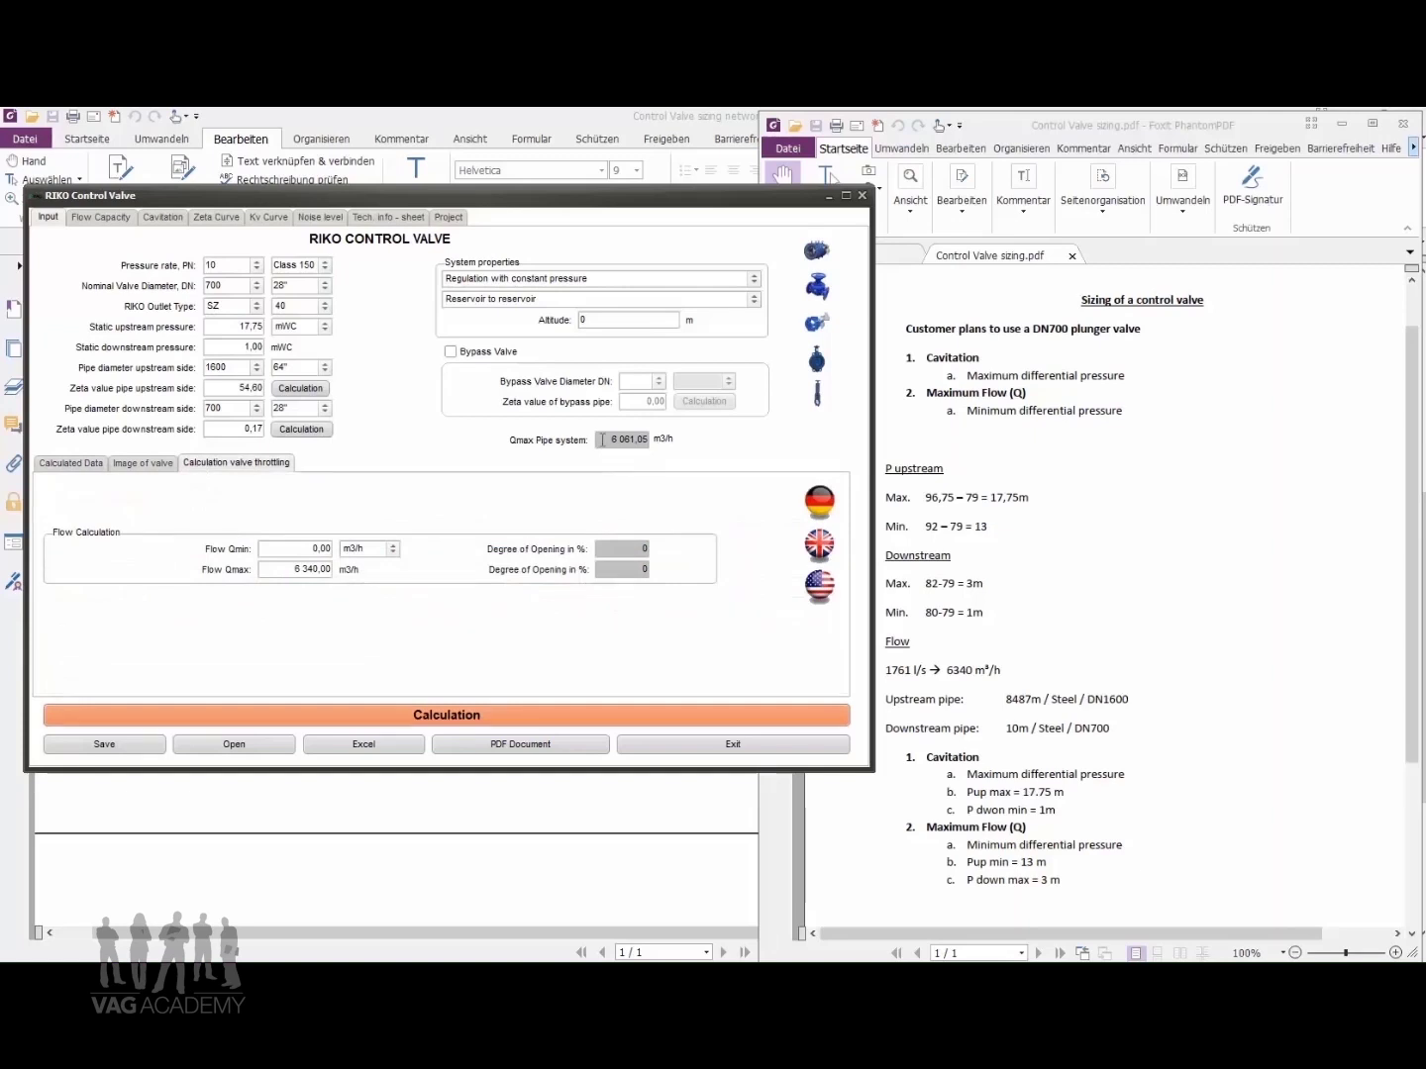
{"action": "left_click_drag", "start_coordinate": [602, 440], "coordinate": [677, 443]}
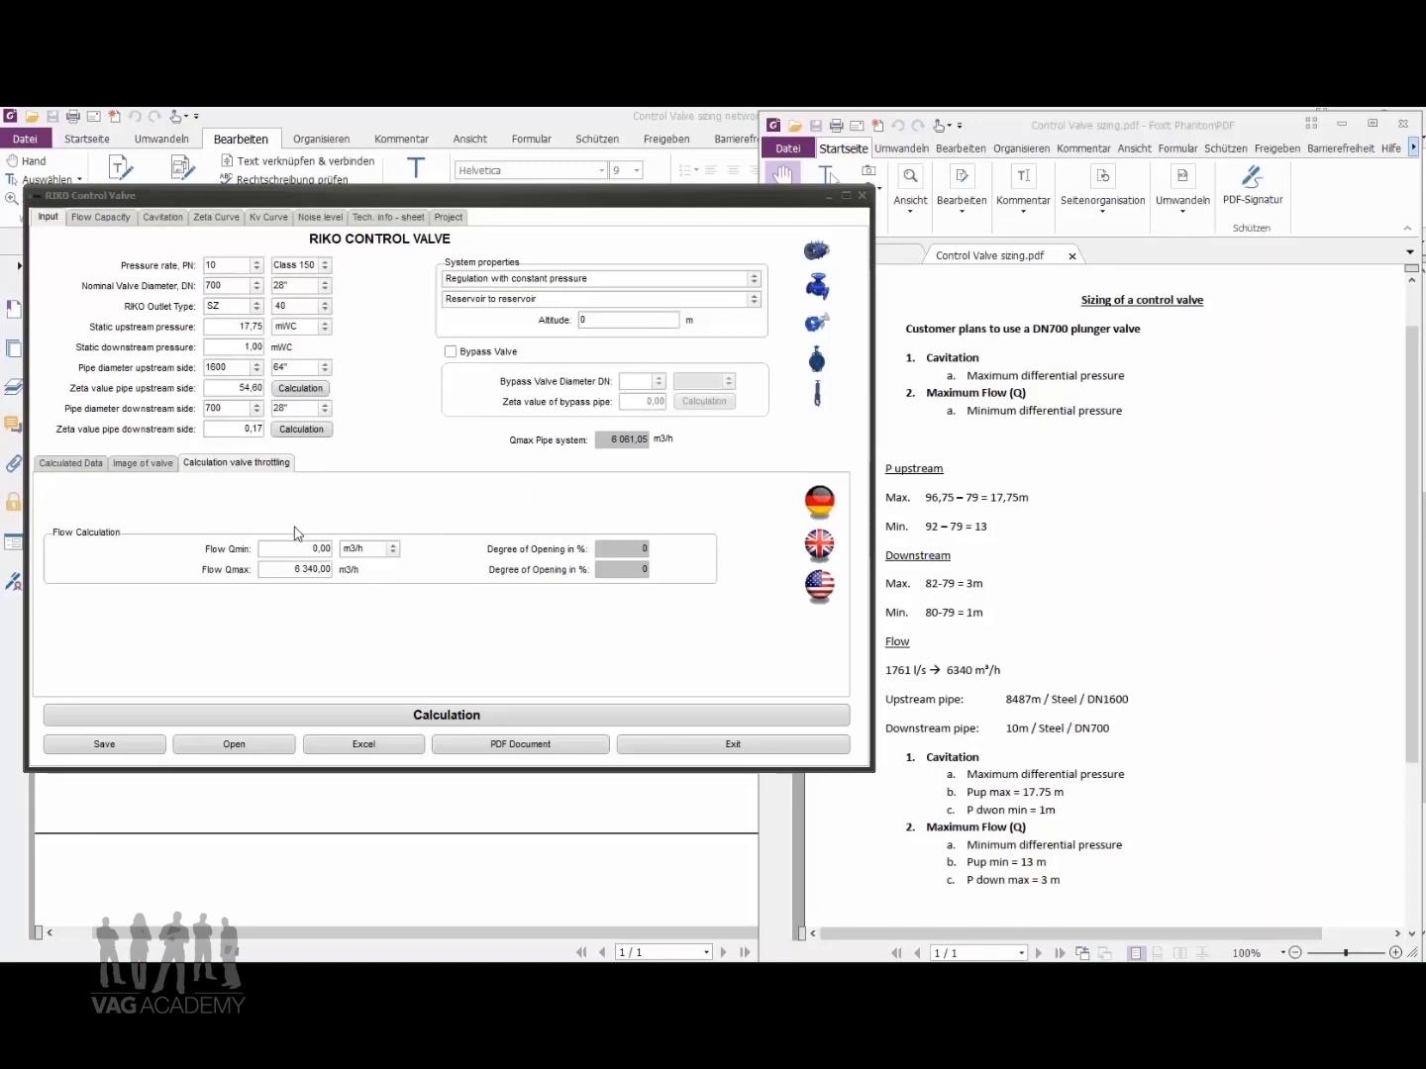
{"action": "left_click", "coordinate": [325, 308]}
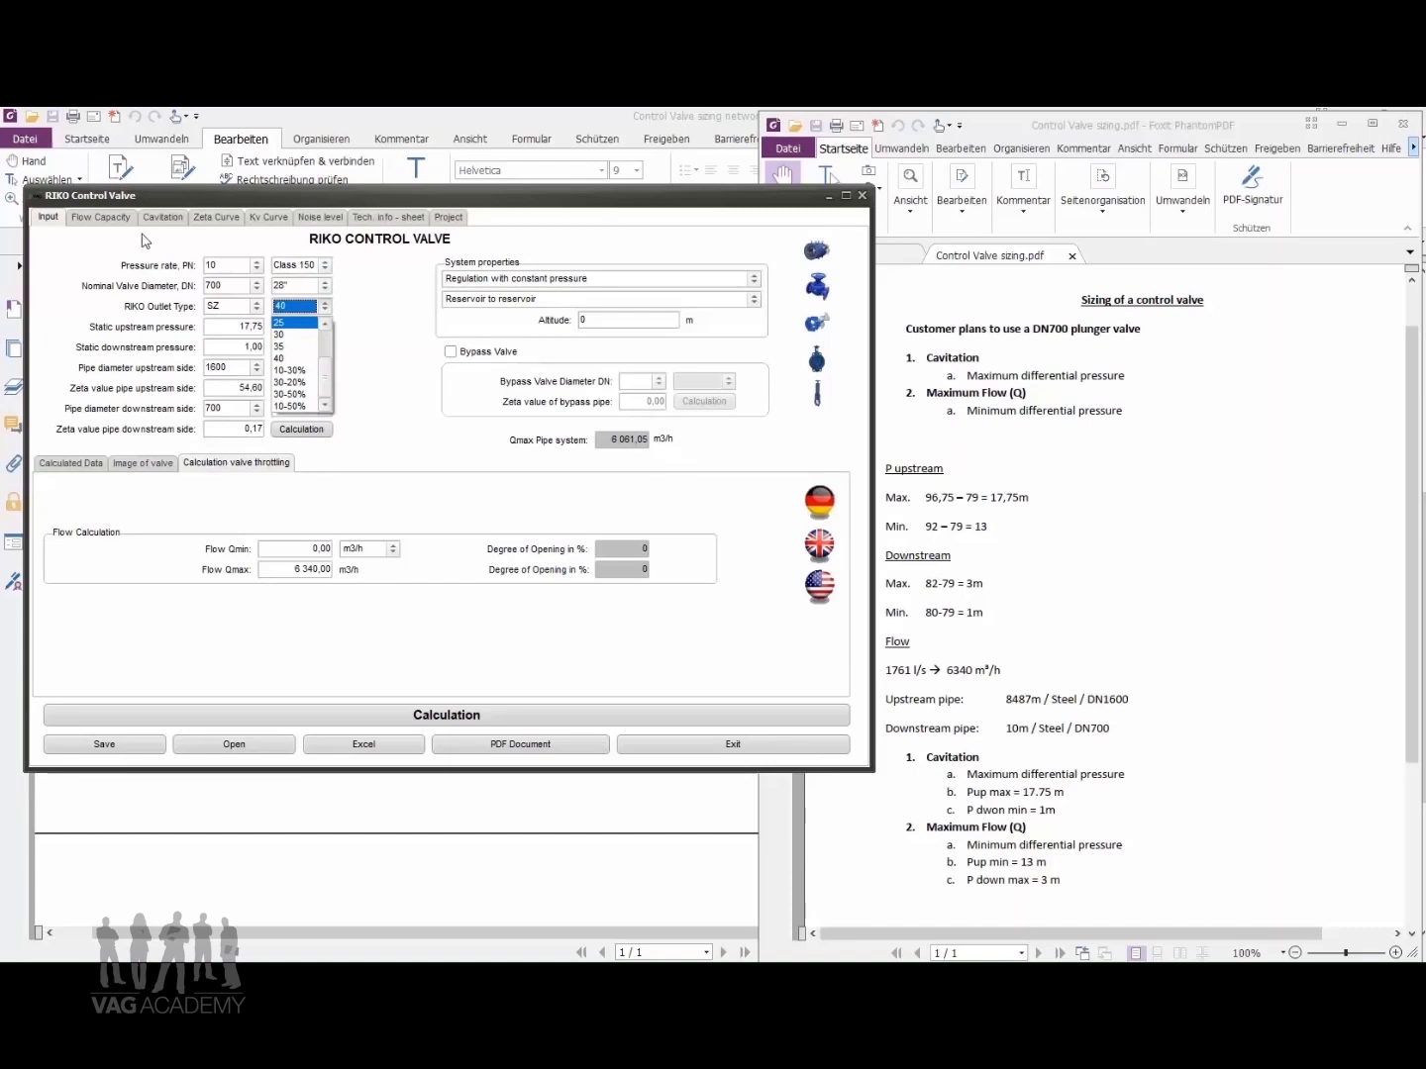
{"action": "left_click", "coordinate": [383, 298]}
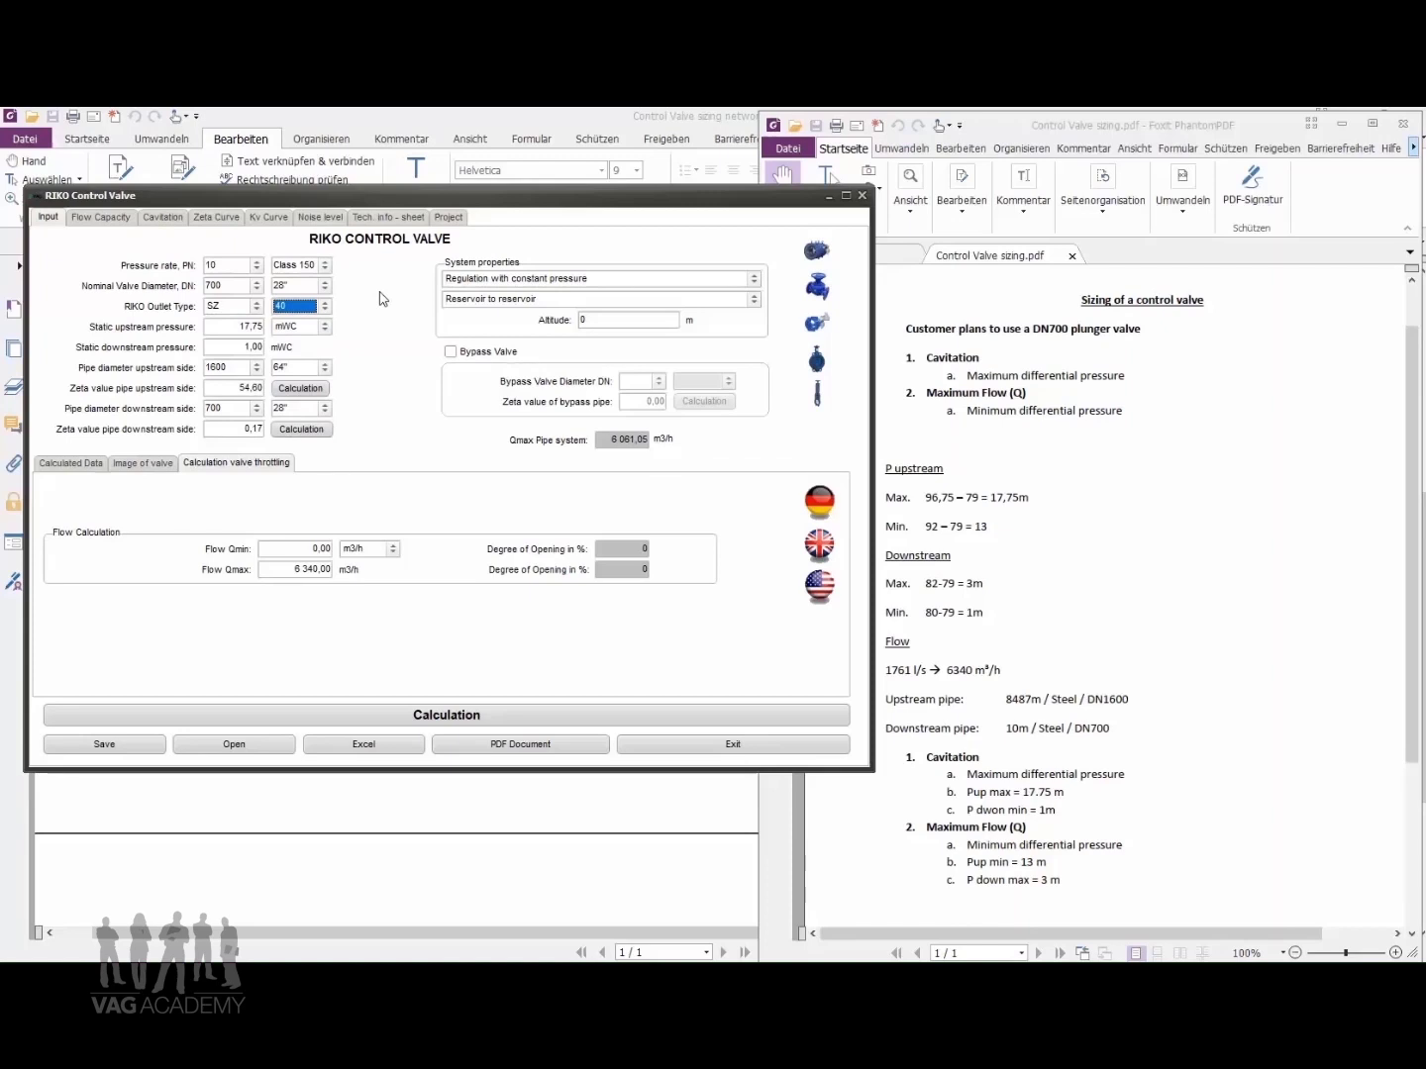
Set the nominal valve diameter to DN 900 with SZ outlet size 40 and rerun the calculation
{"action": "left_click", "coordinate": [258, 290]}
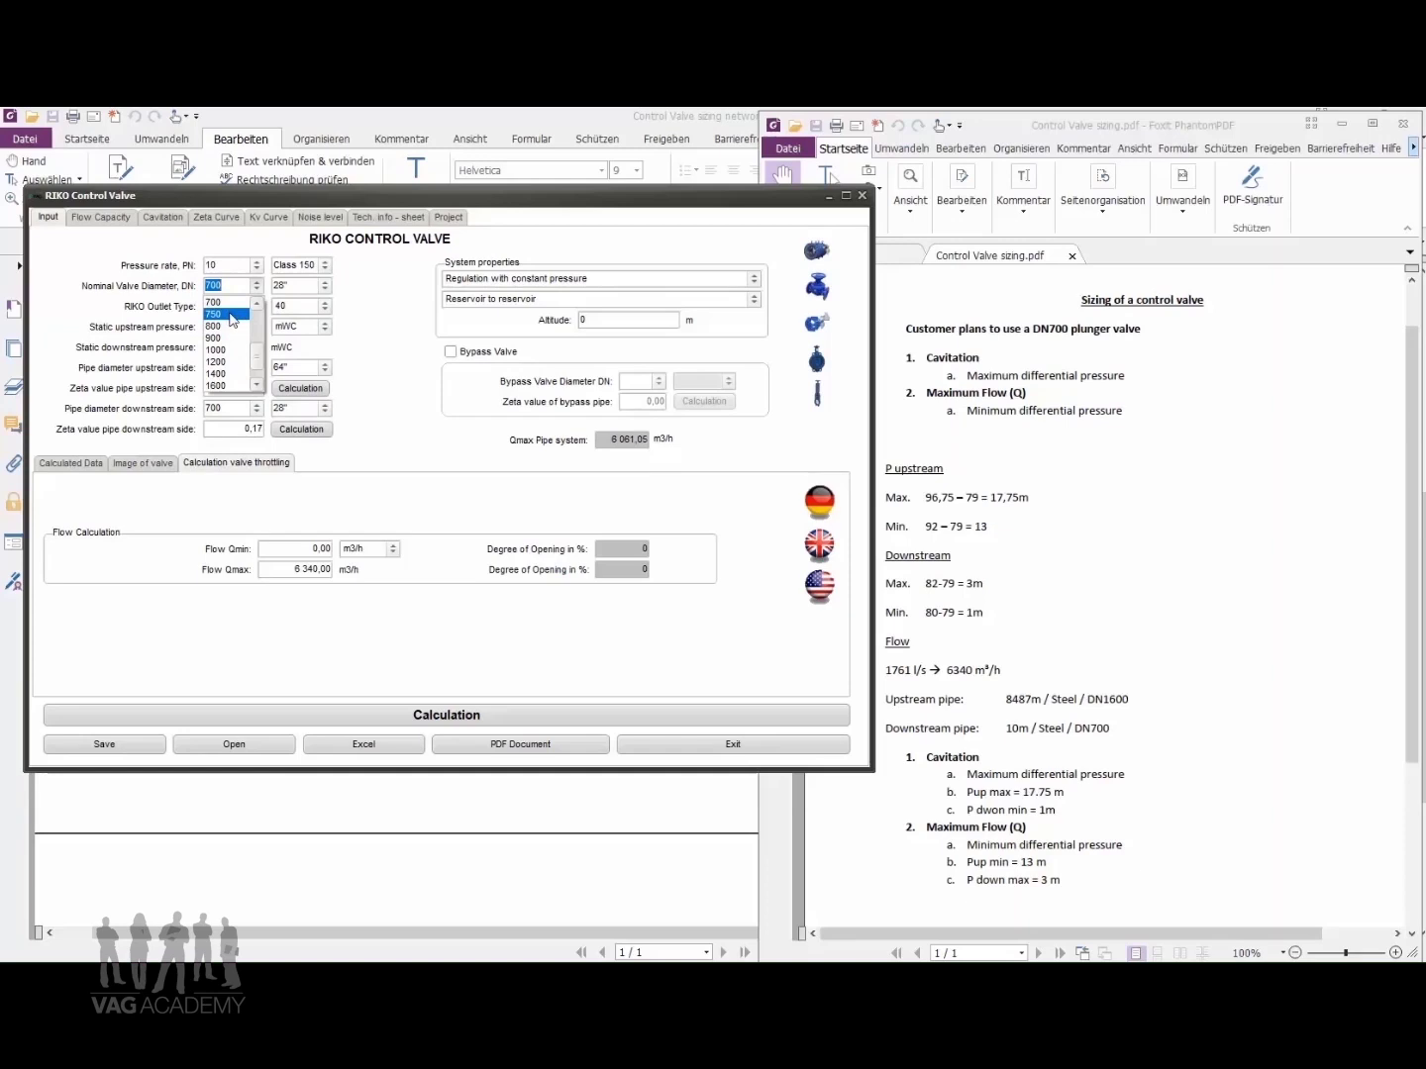
{"action": "left_click", "coordinate": [231, 339]}
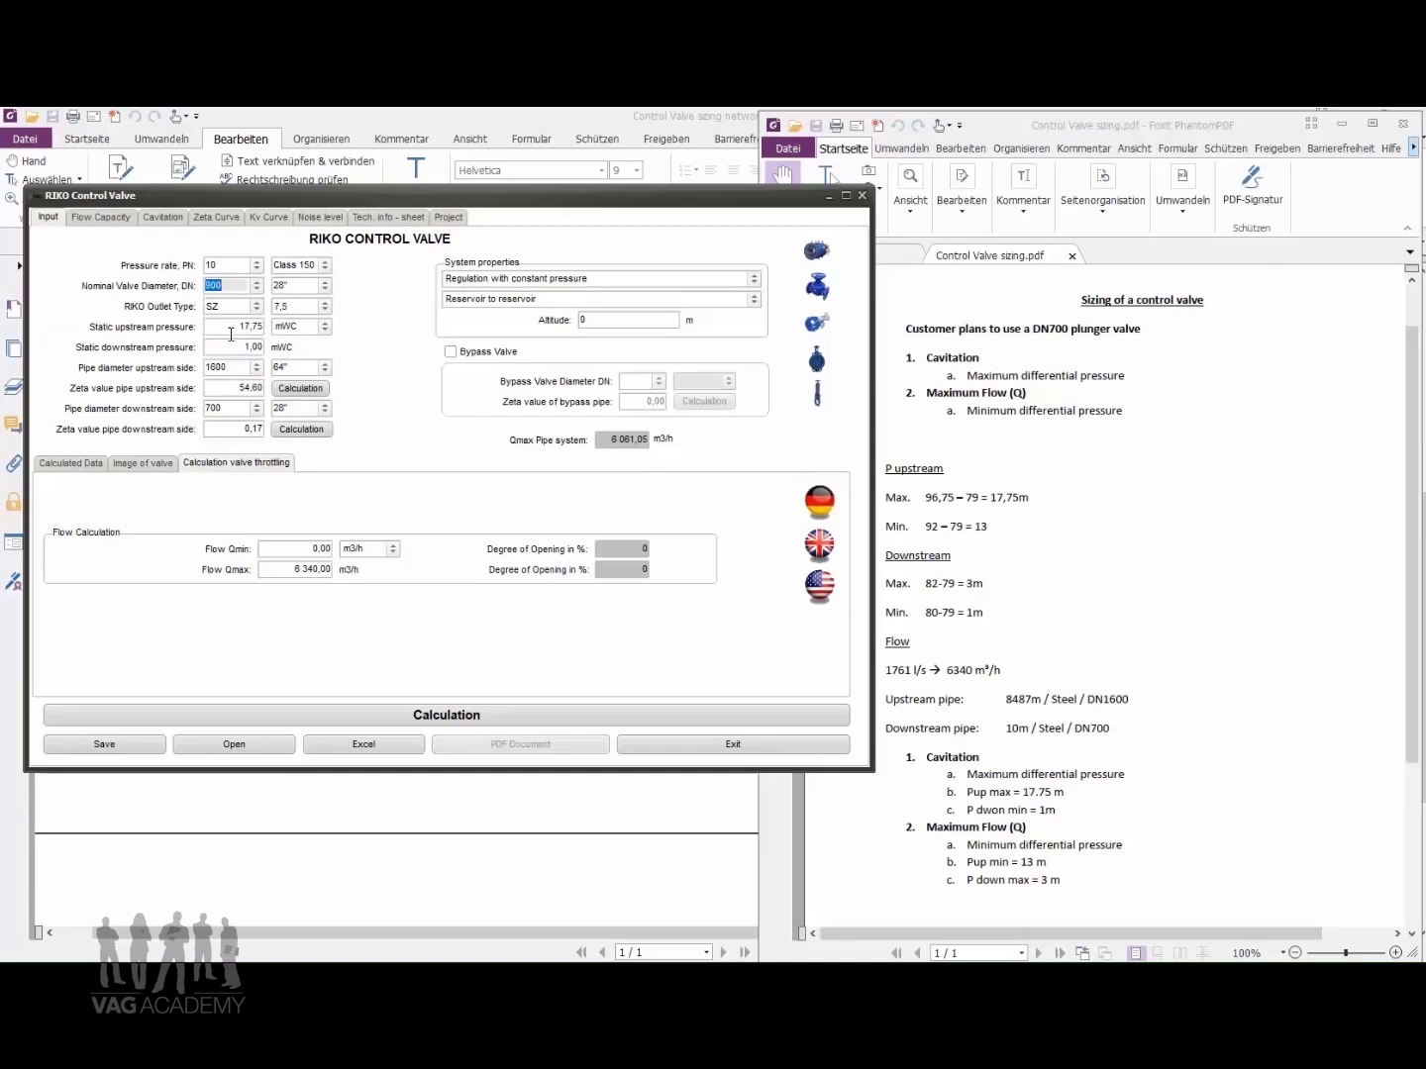
{"action": "left_click", "coordinate": [325, 307]}
{"action": "scroll", "coordinate": [317, 364], "scroll_direction": "down", "scroll_amount": 2}
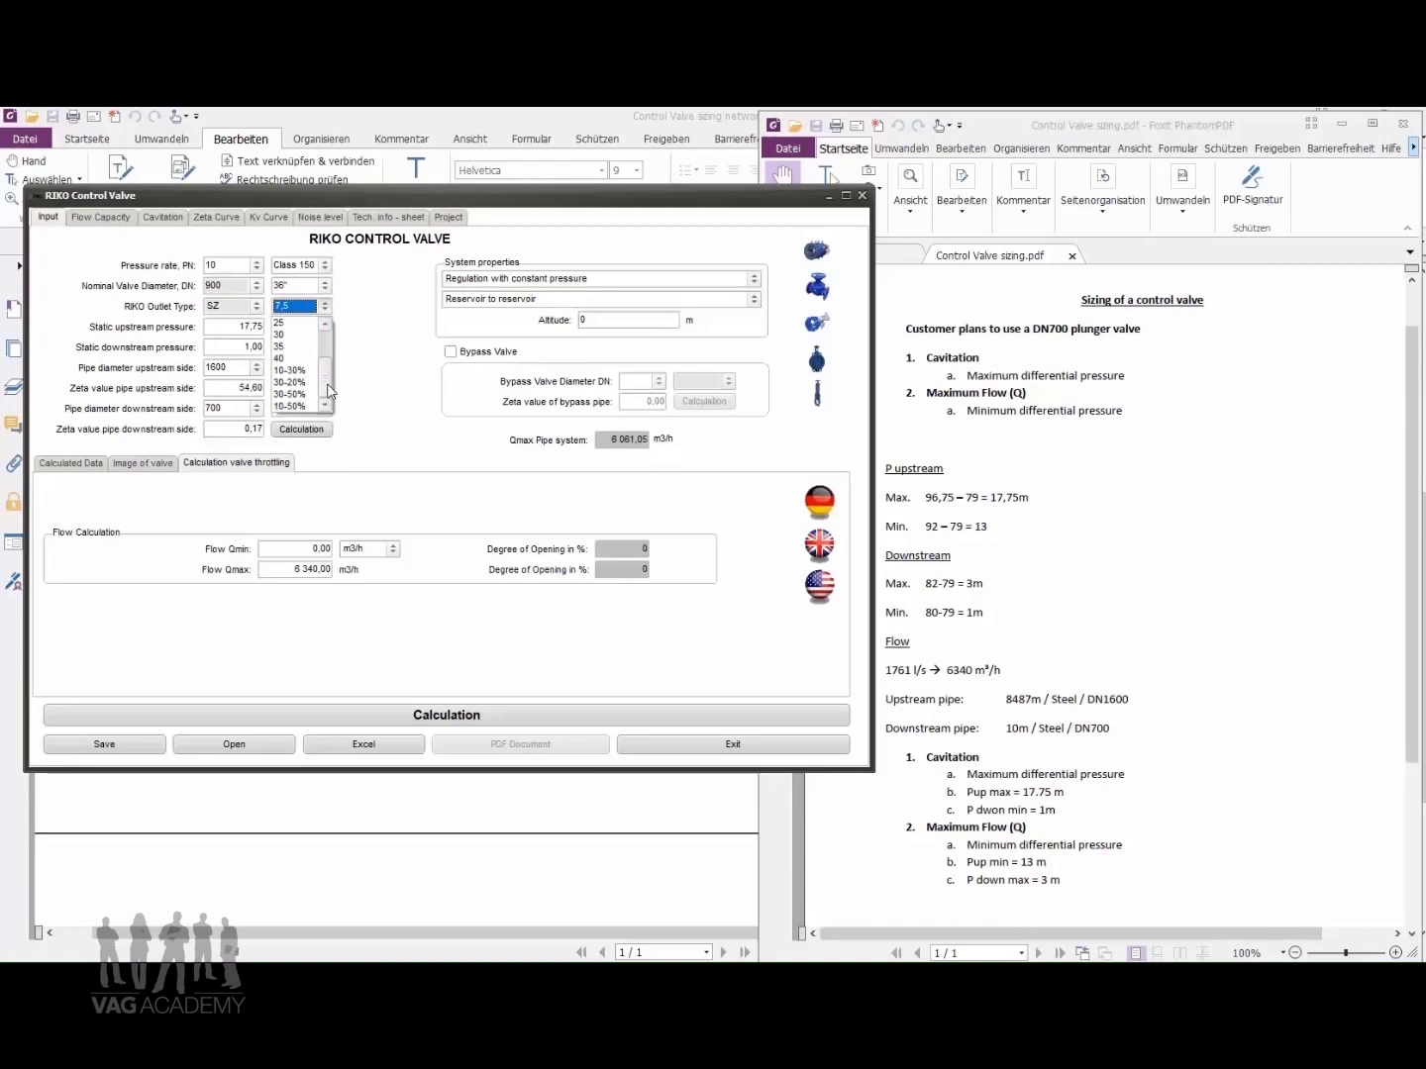
{"action": "left_click", "coordinate": [302, 362]}
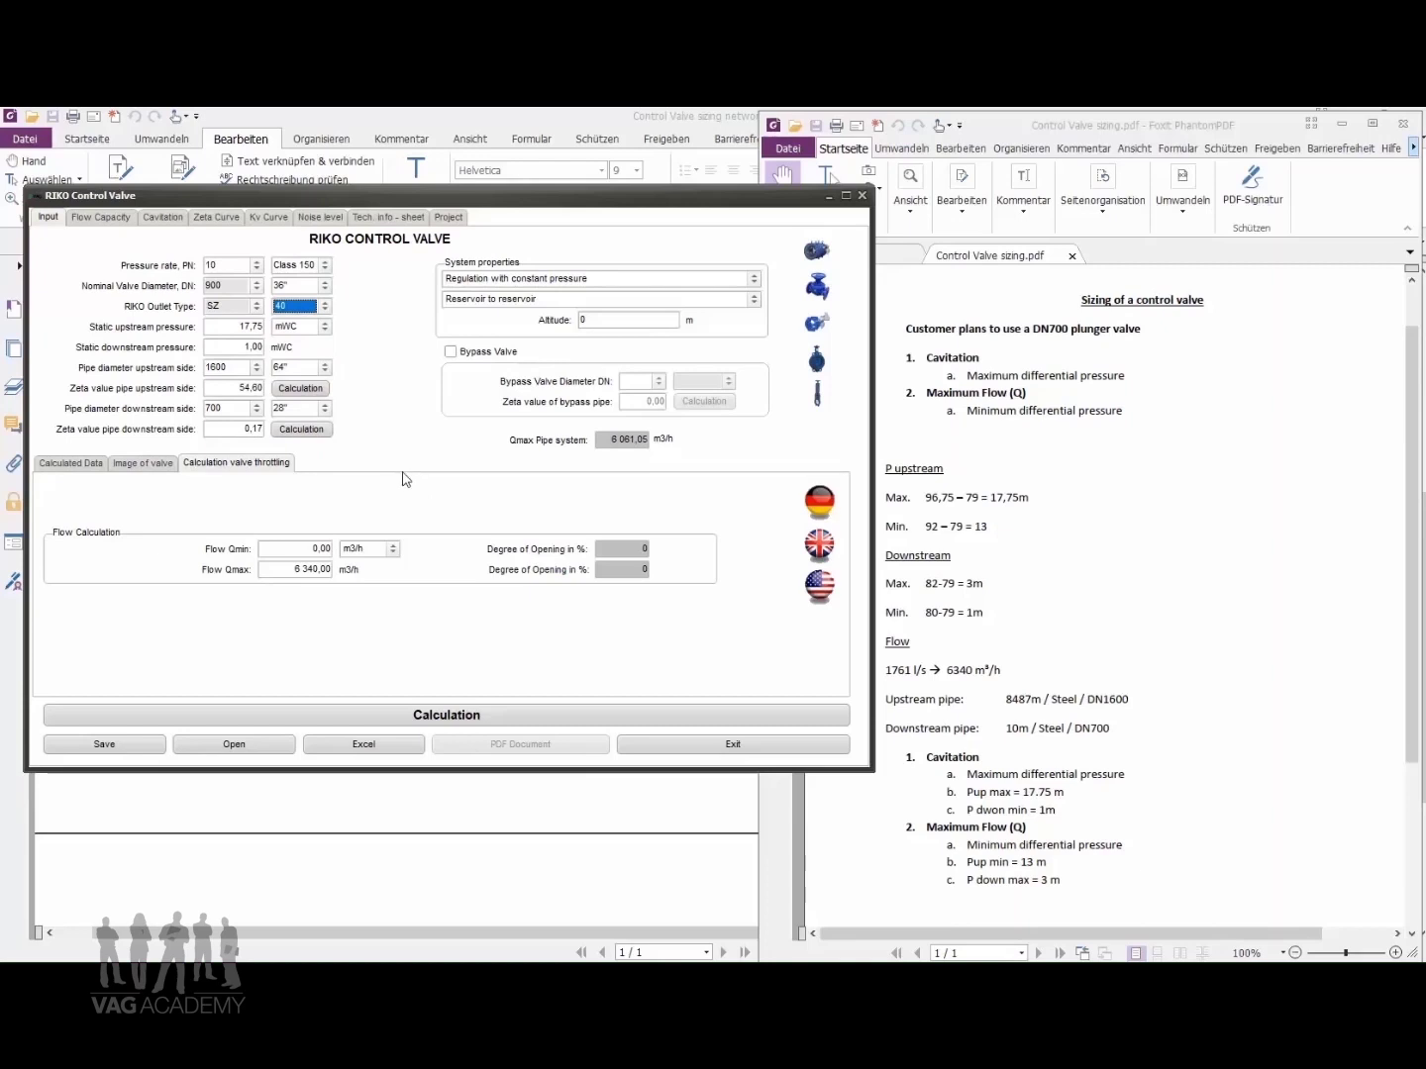
{"action": "left_click", "coordinate": [459, 716]}
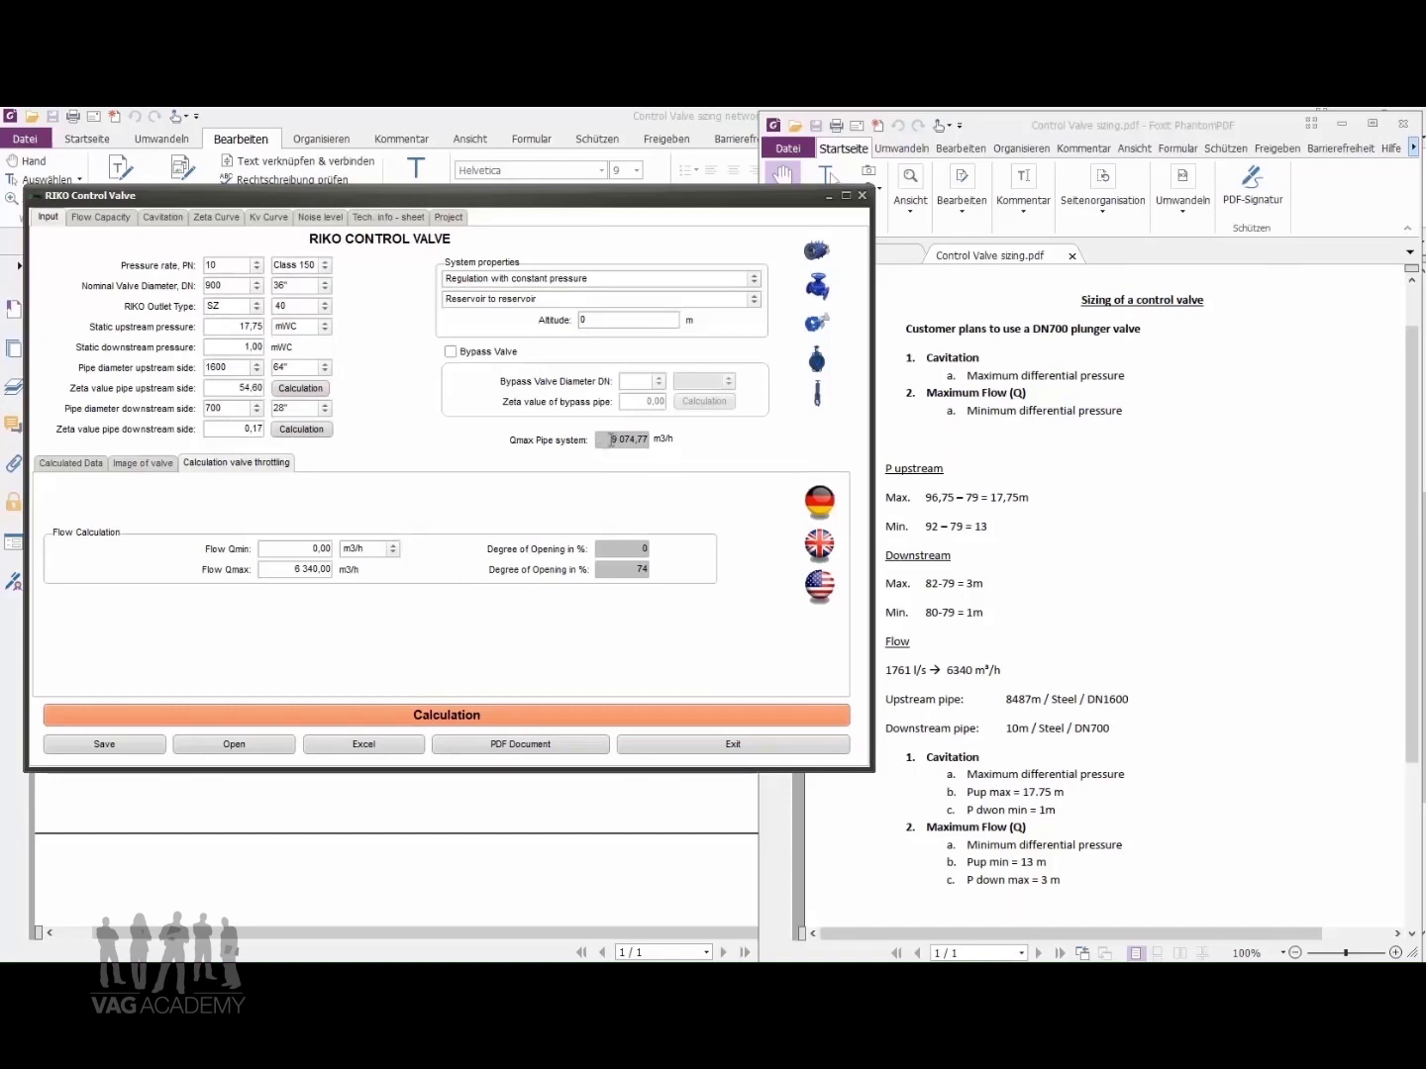
Examine the calculated data, flow diagram and cavitation curve for the DN 900 valve, and return to the input data
{"action": "left_click", "coordinate": [87, 464]}
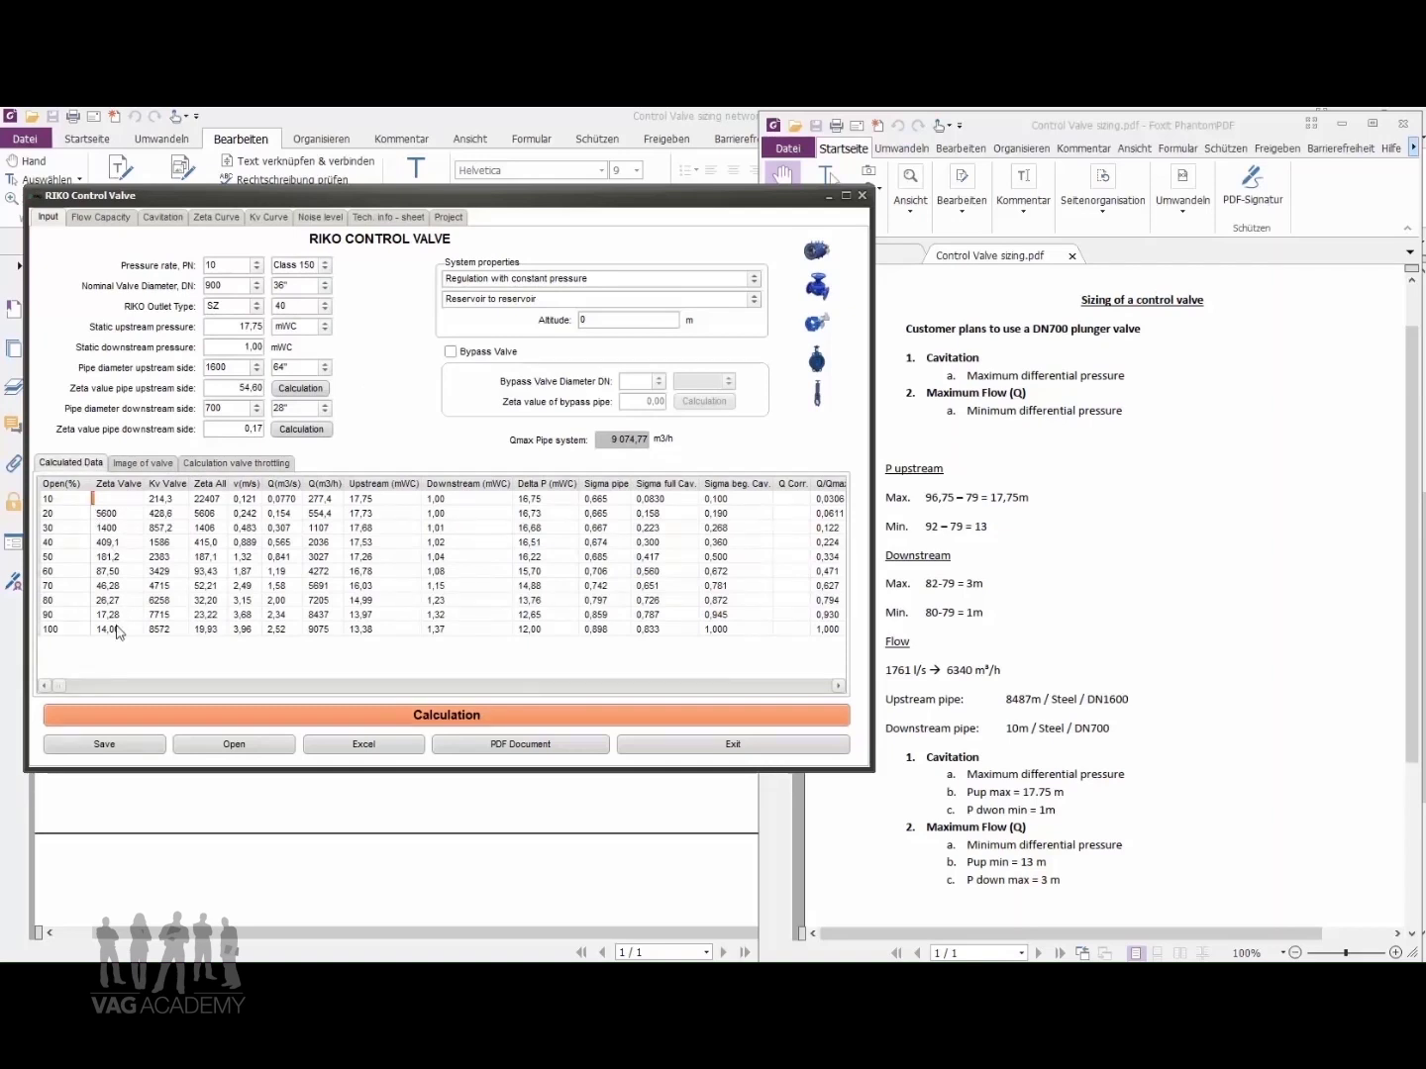
{"action": "left_click", "coordinate": [103, 217]}
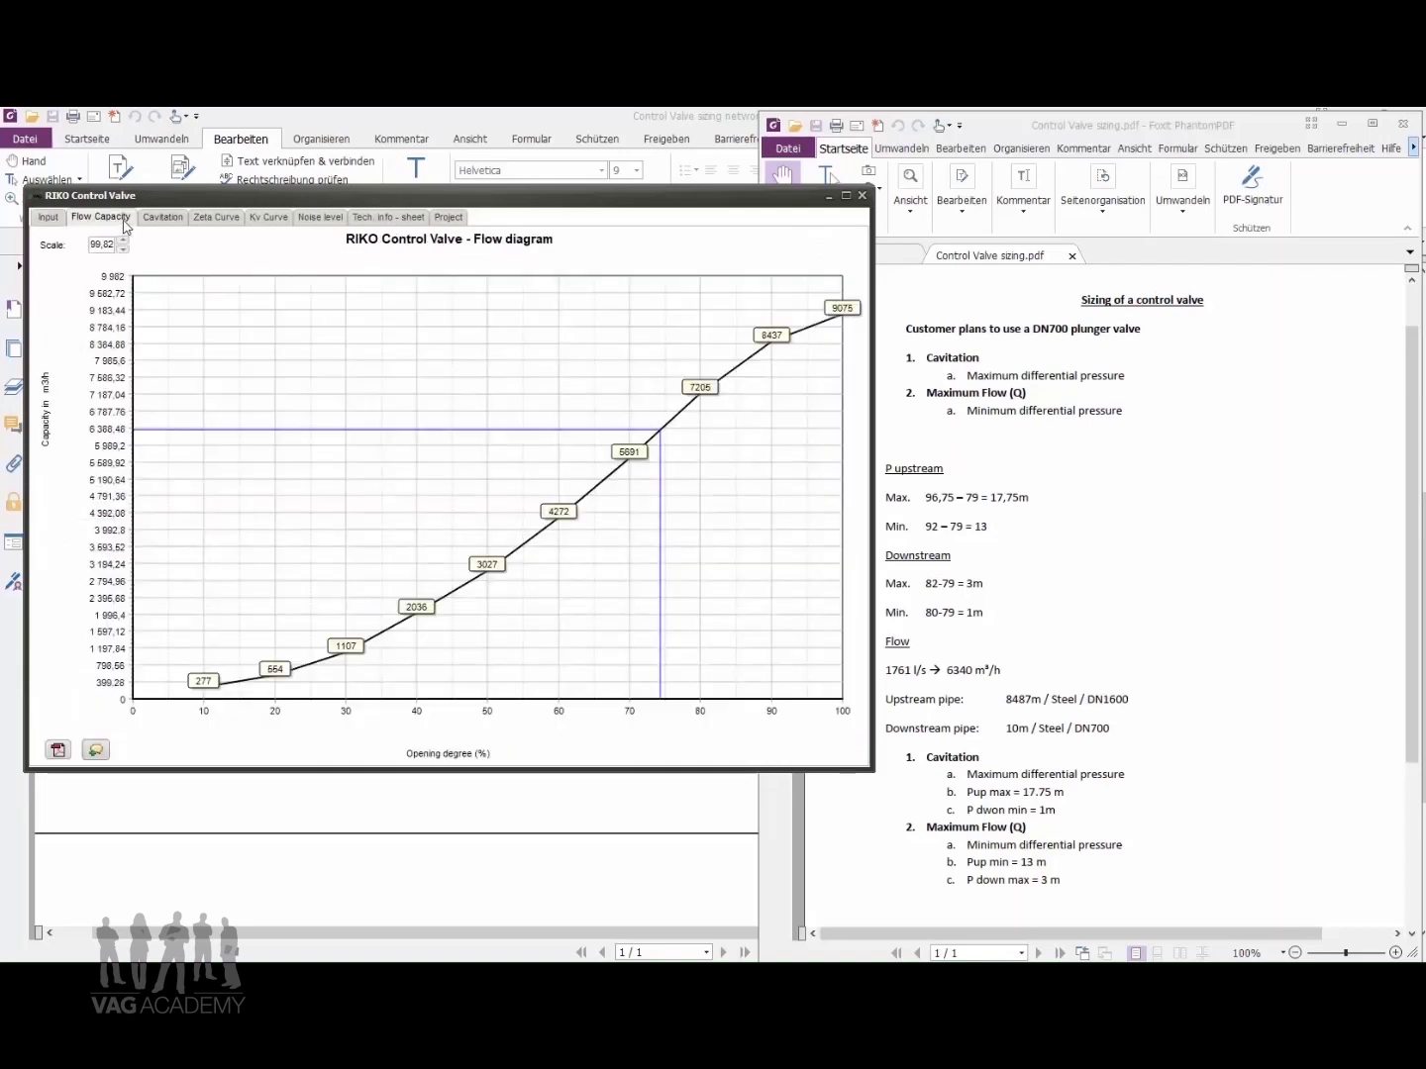
{"action": "left_click", "coordinate": [160, 220]}
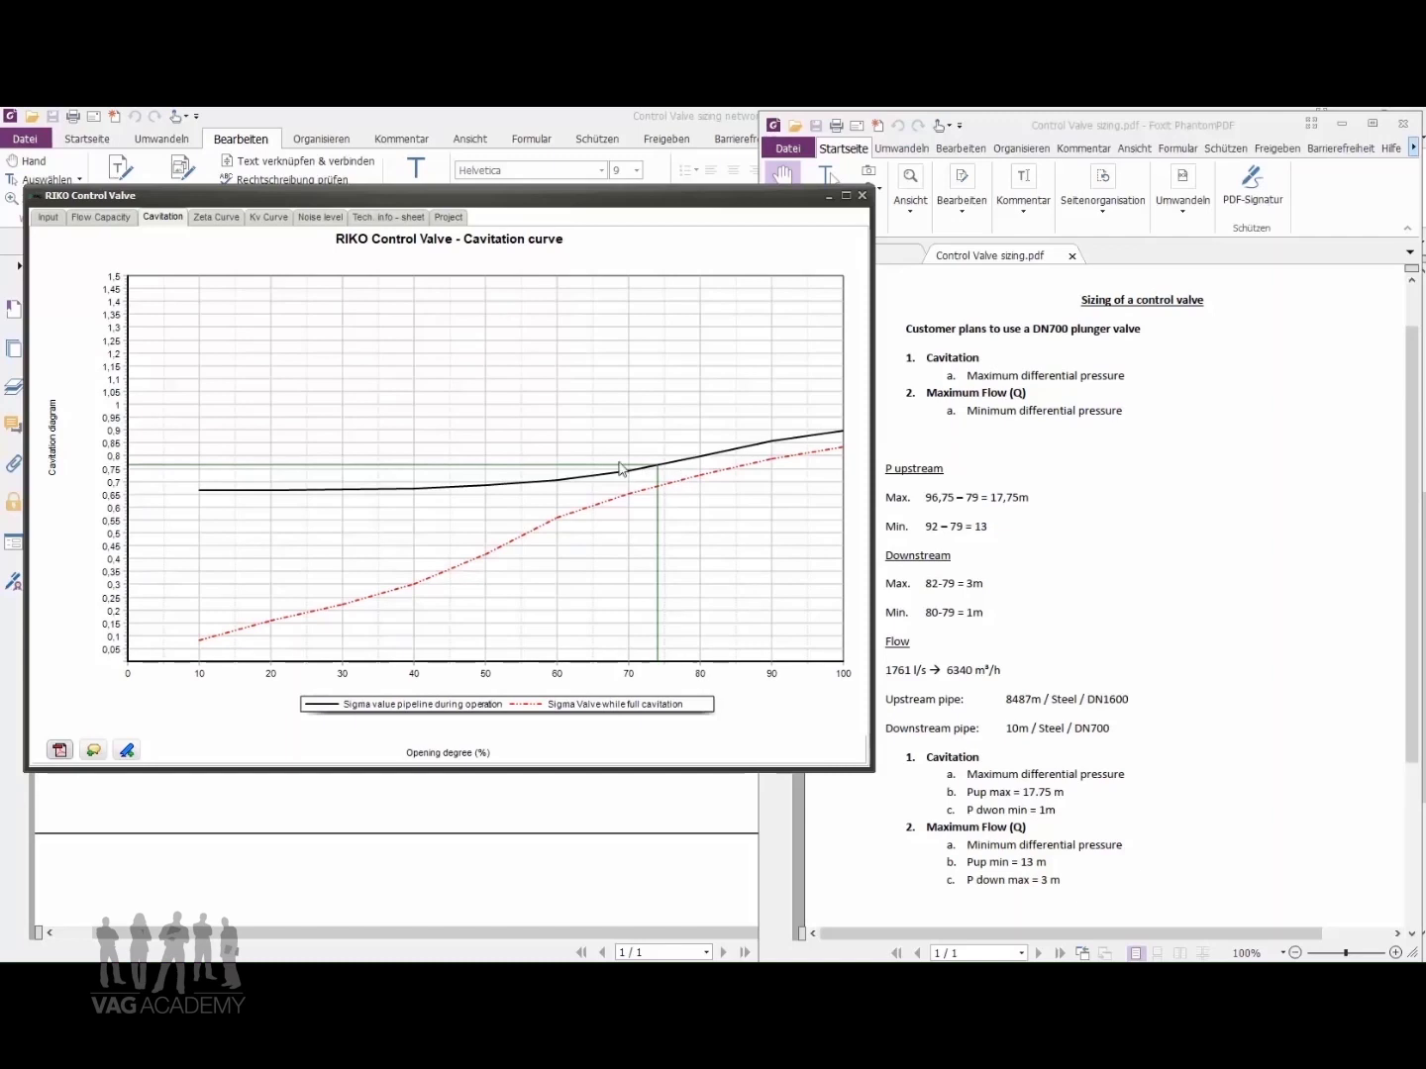
{"action": "left_click", "coordinate": [89, 219]}
{"action": "left_click", "coordinate": [51, 219]}
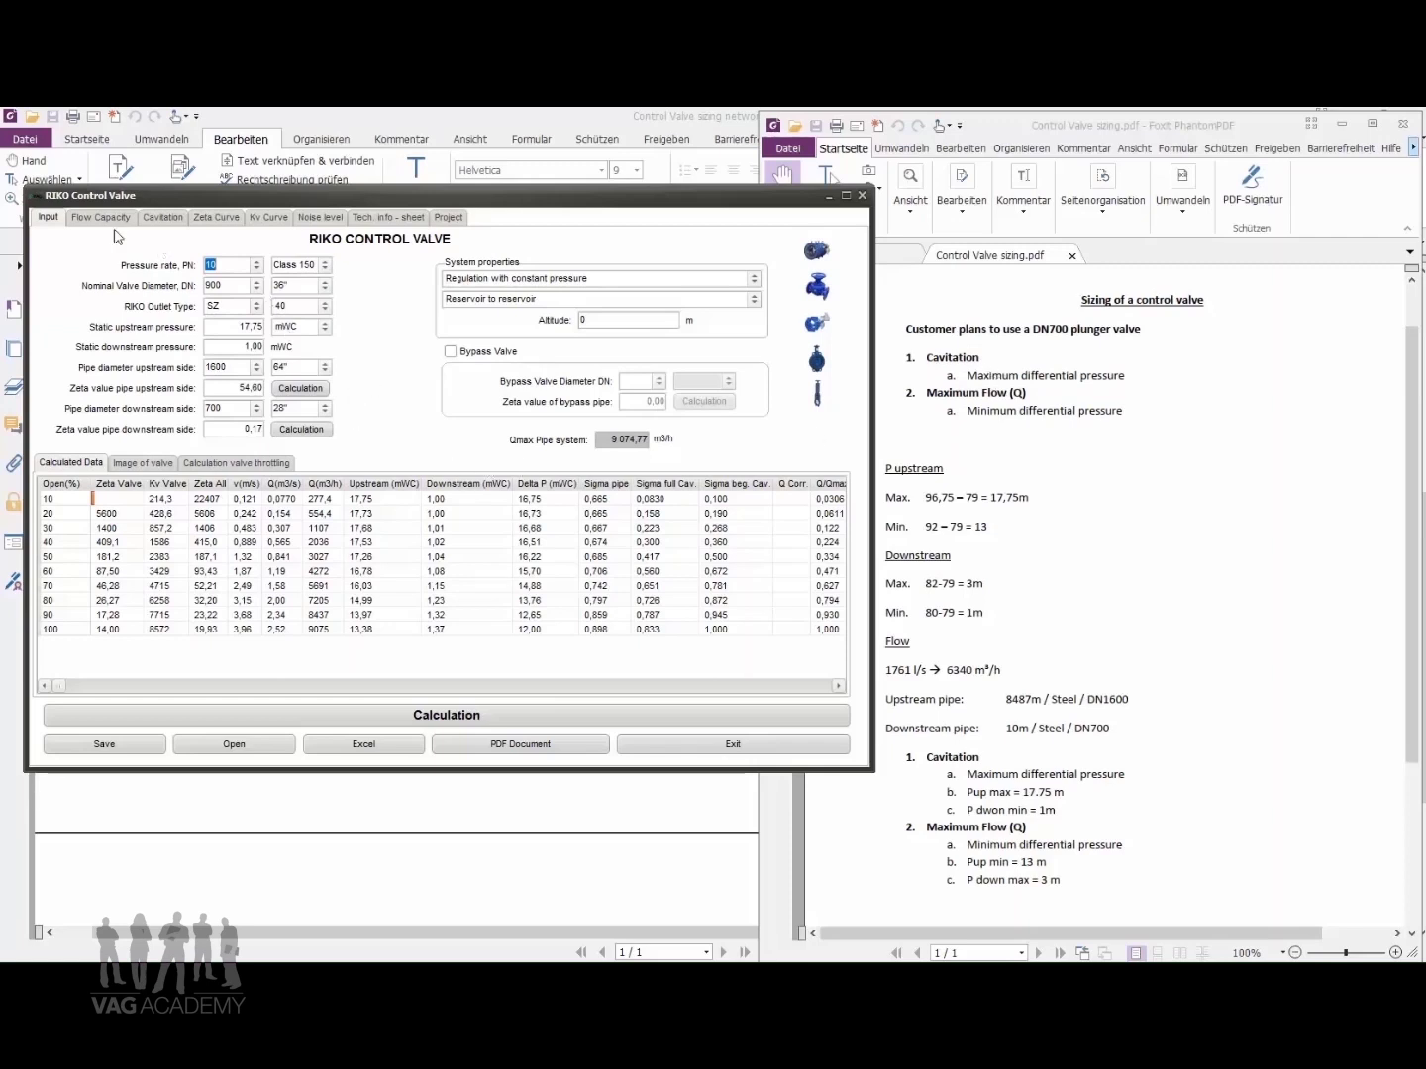
Set the static upstream pressure to 13 mWC and the static downstream pressure to 3 mWC, and recalculate the valve throttling
{"action": "left_click_drag", "start_coordinate": [173, 198], "coordinate": [165, 198]}
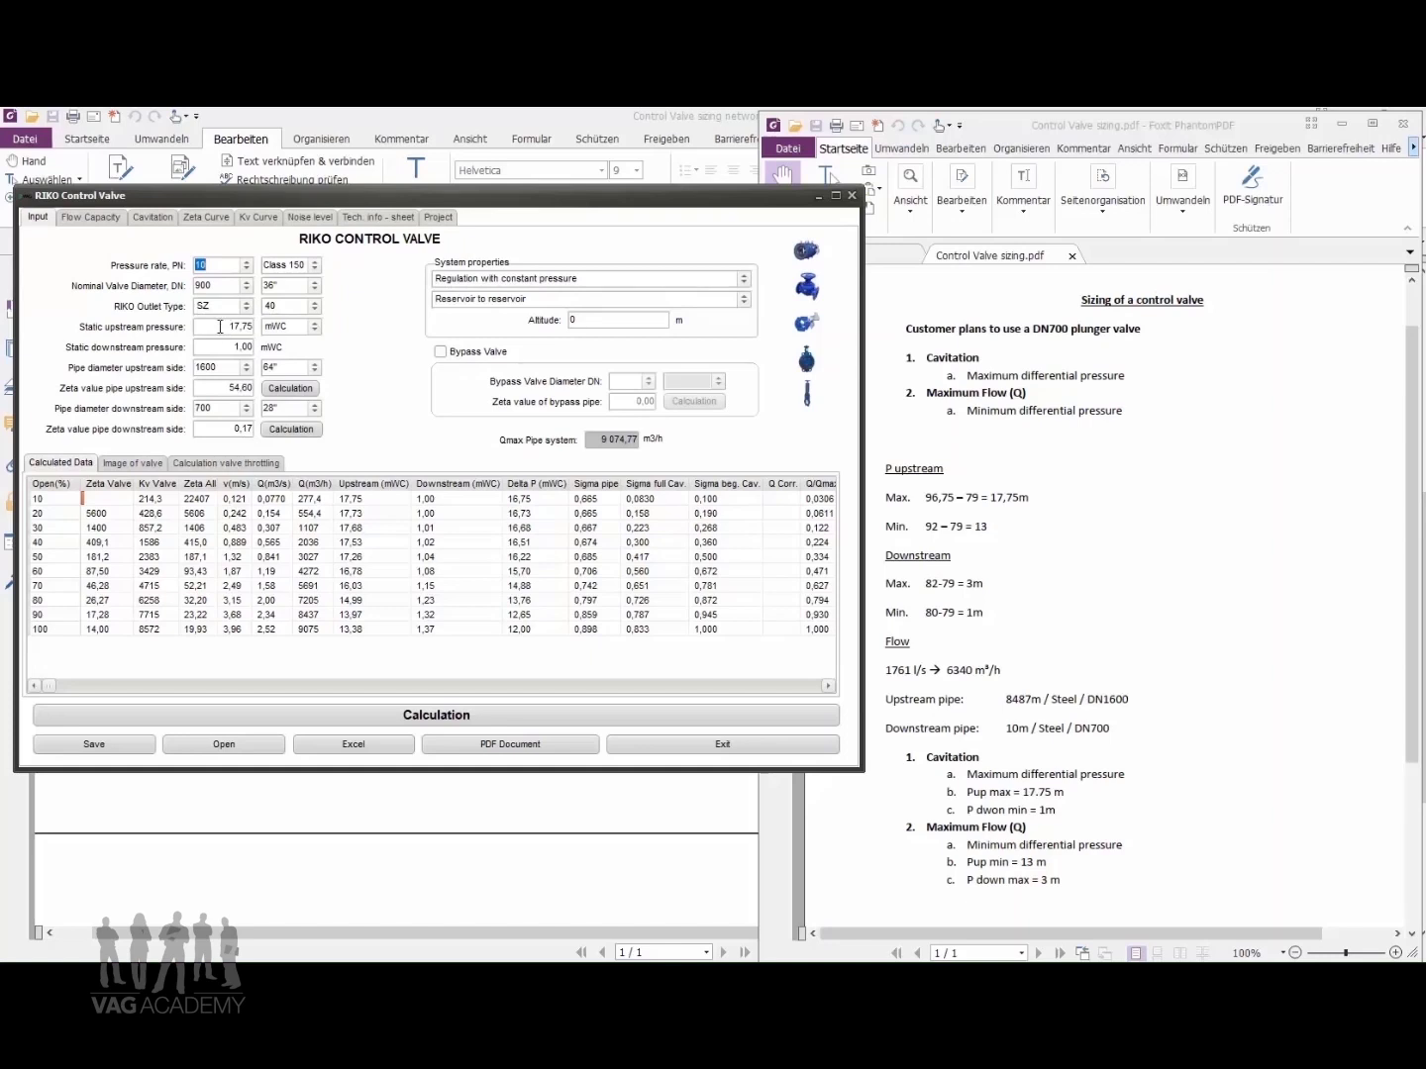
{"action": "left_click_drag", "start_coordinate": [219, 327], "coordinate": [264, 330]}
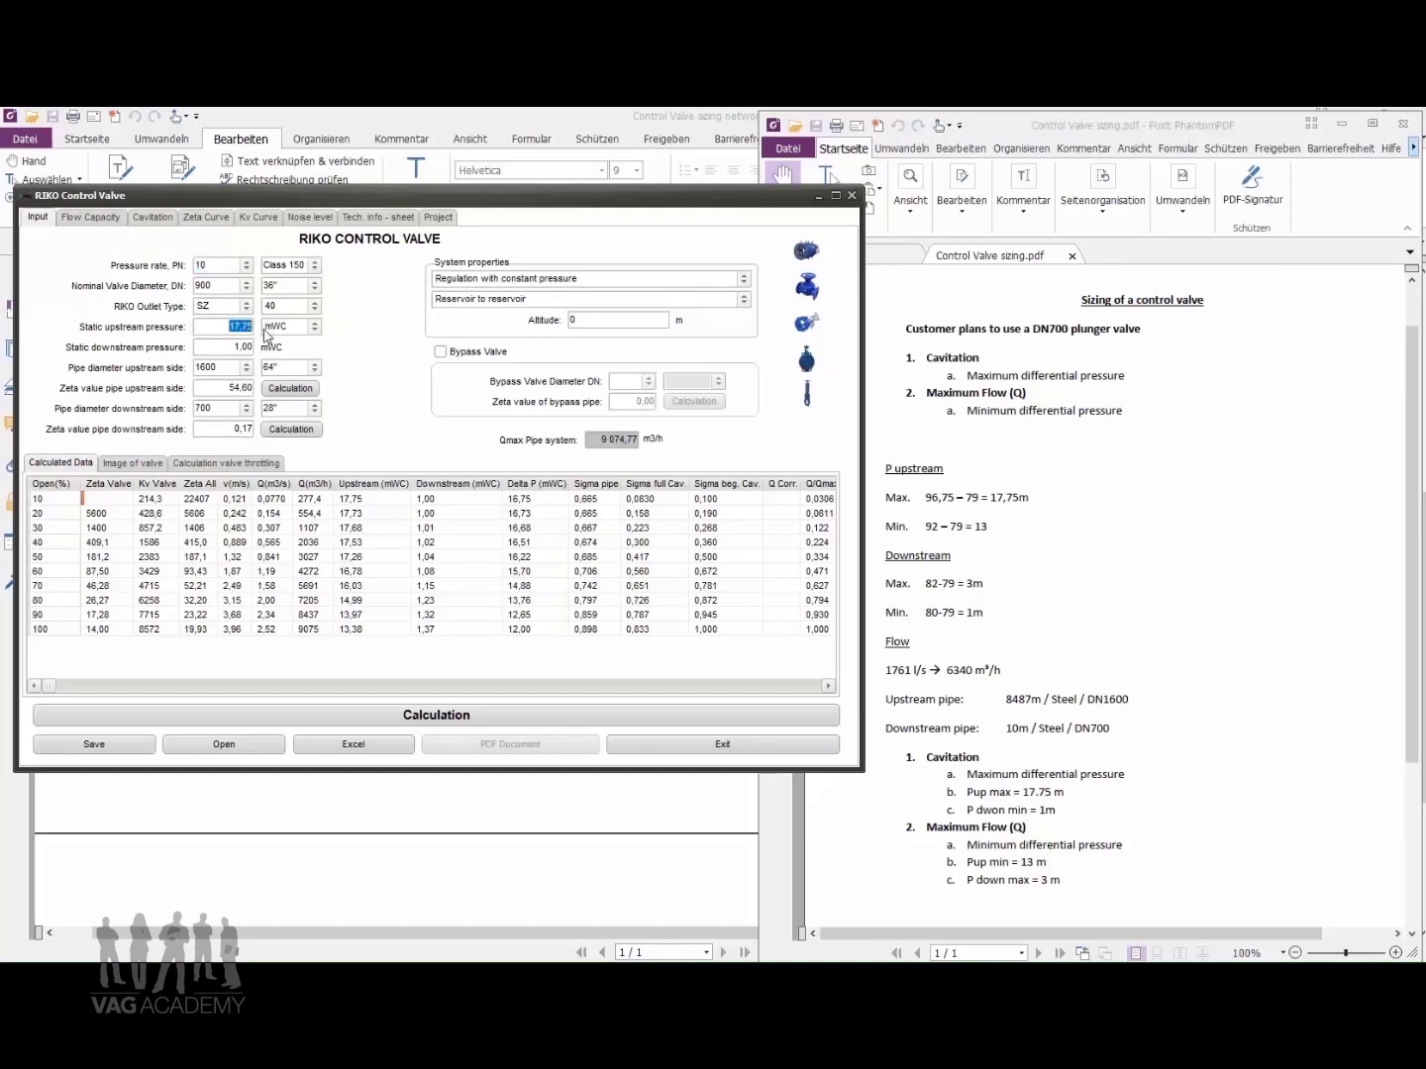
{"action": "type", "text": "13"}
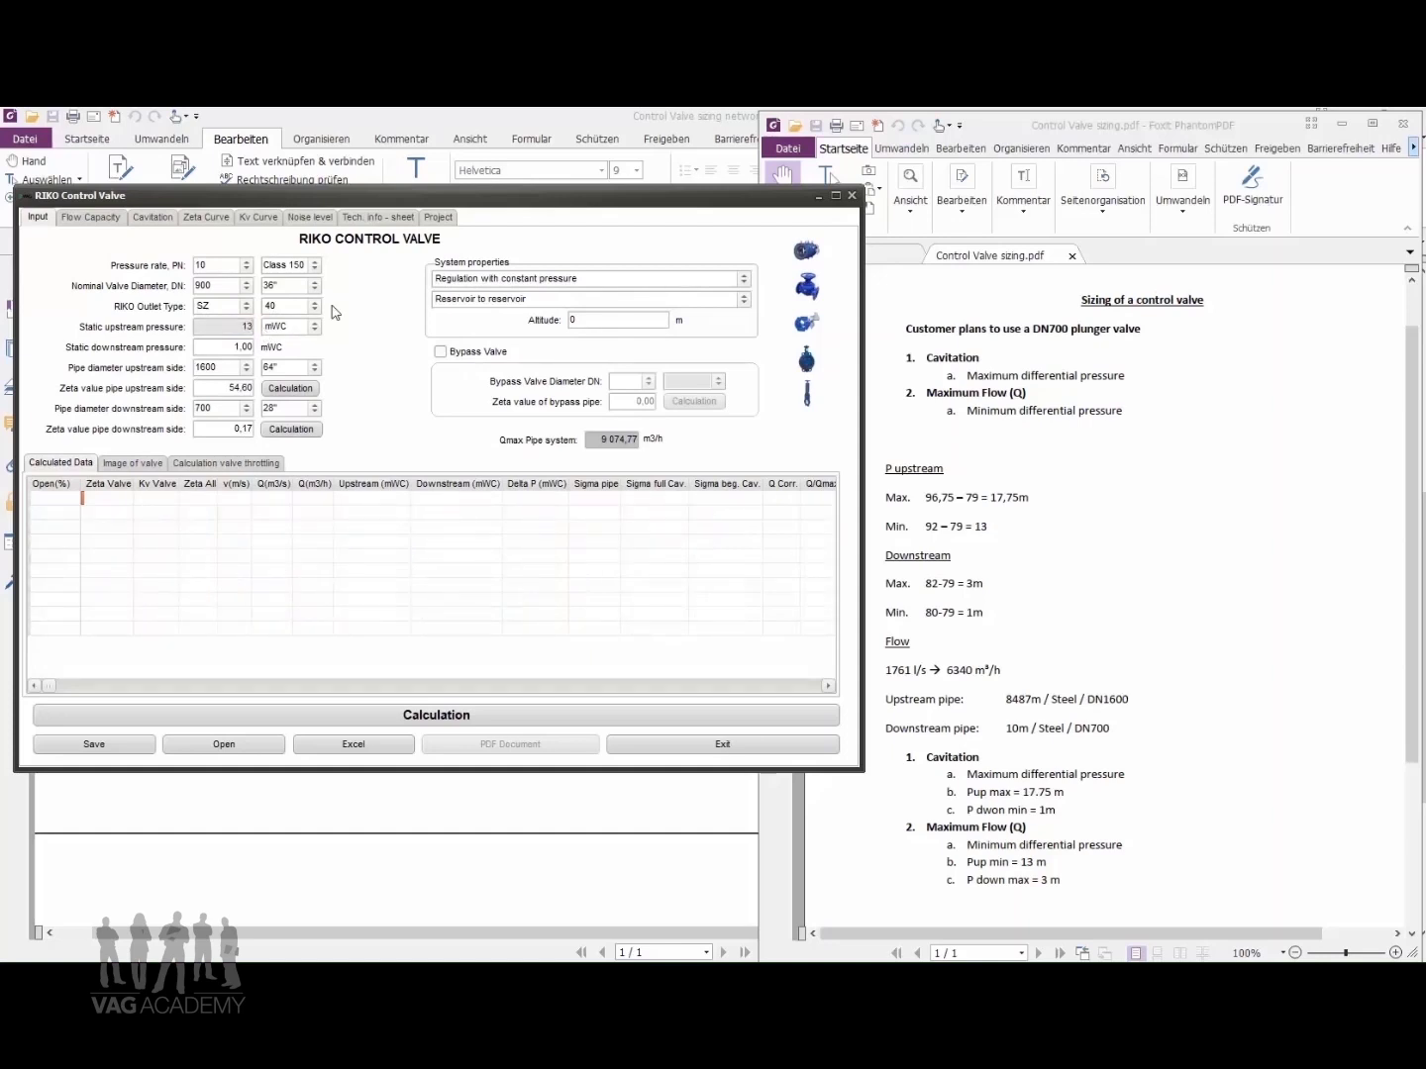
{"action": "left_click_drag", "start_coordinate": [213, 347], "coordinate": [265, 347]}
{"action": "type", "text": "3"}
{"action": "left_click", "coordinate": [227, 465]}
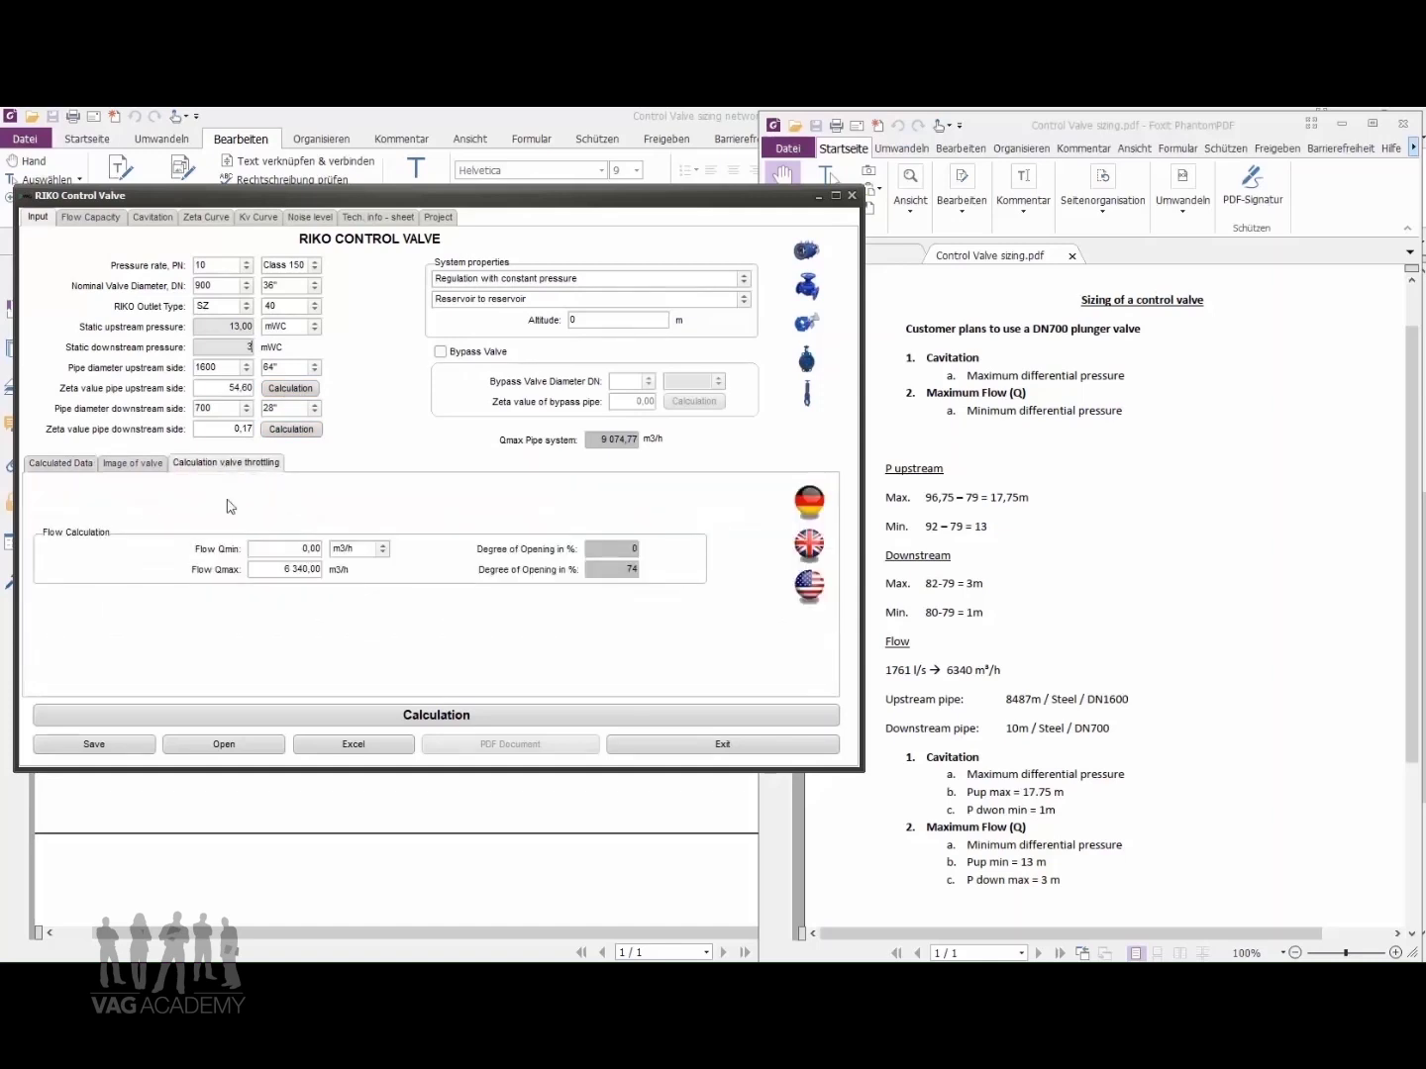
{"action": "left_click", "coordinate": [341, 706]}
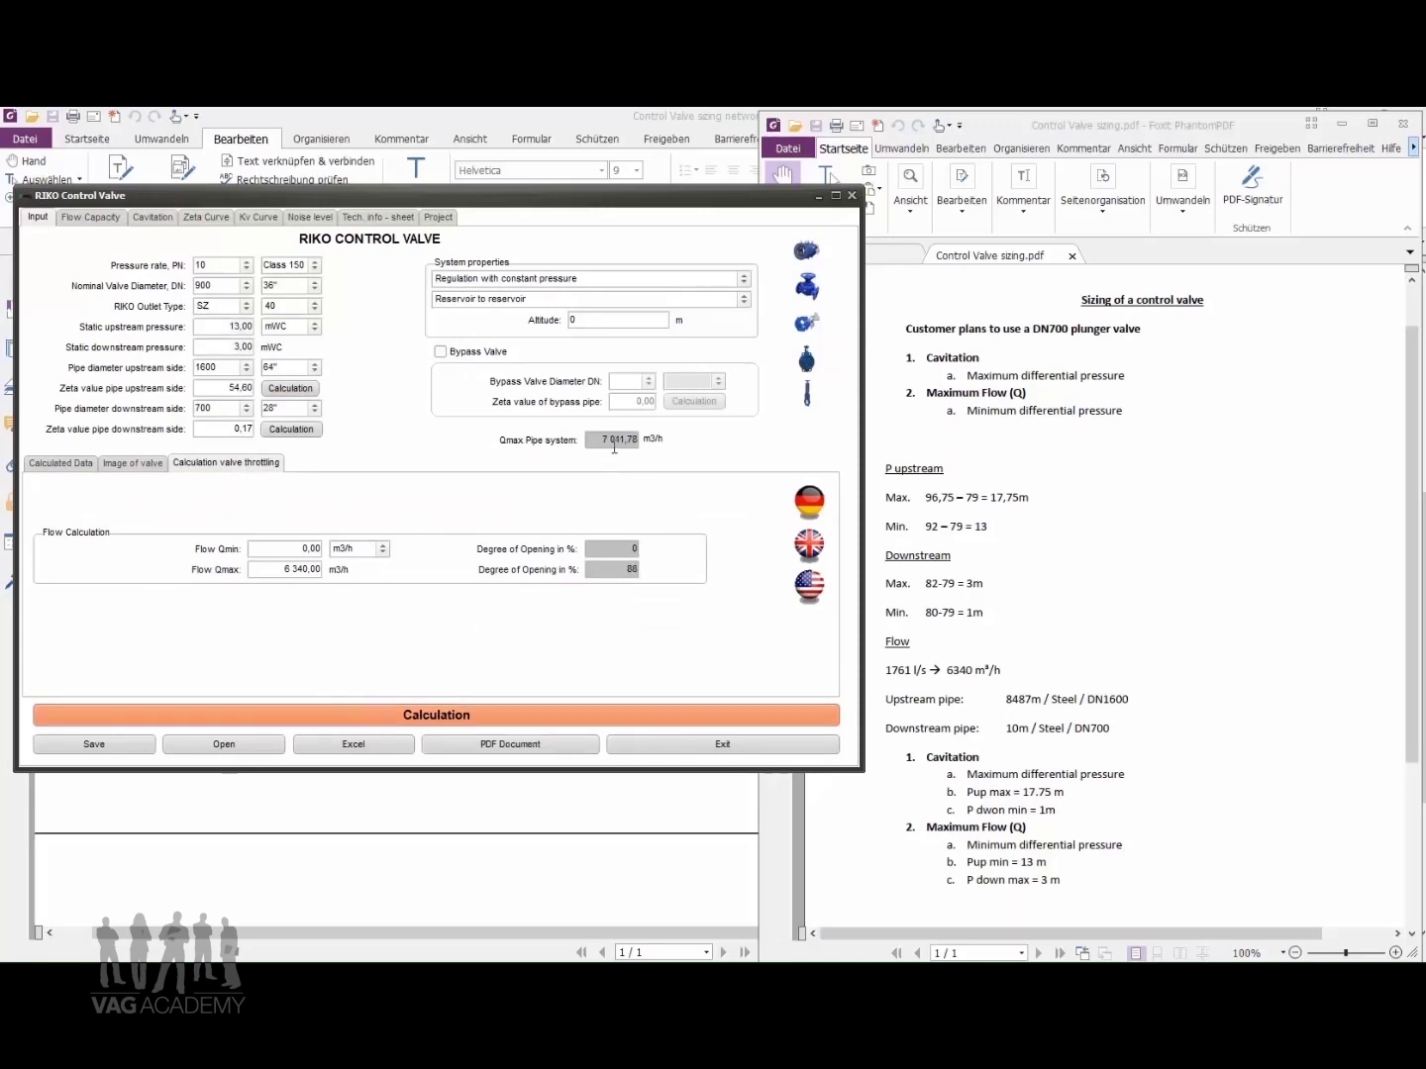
Check the pipe system's Qmax and the flow, cavitation, zeta and Kv curves for the minimum differential pressure case
{"action": "left_click_drag", "start_coordinate": [598, 439], "coordinate": [635, 438]}
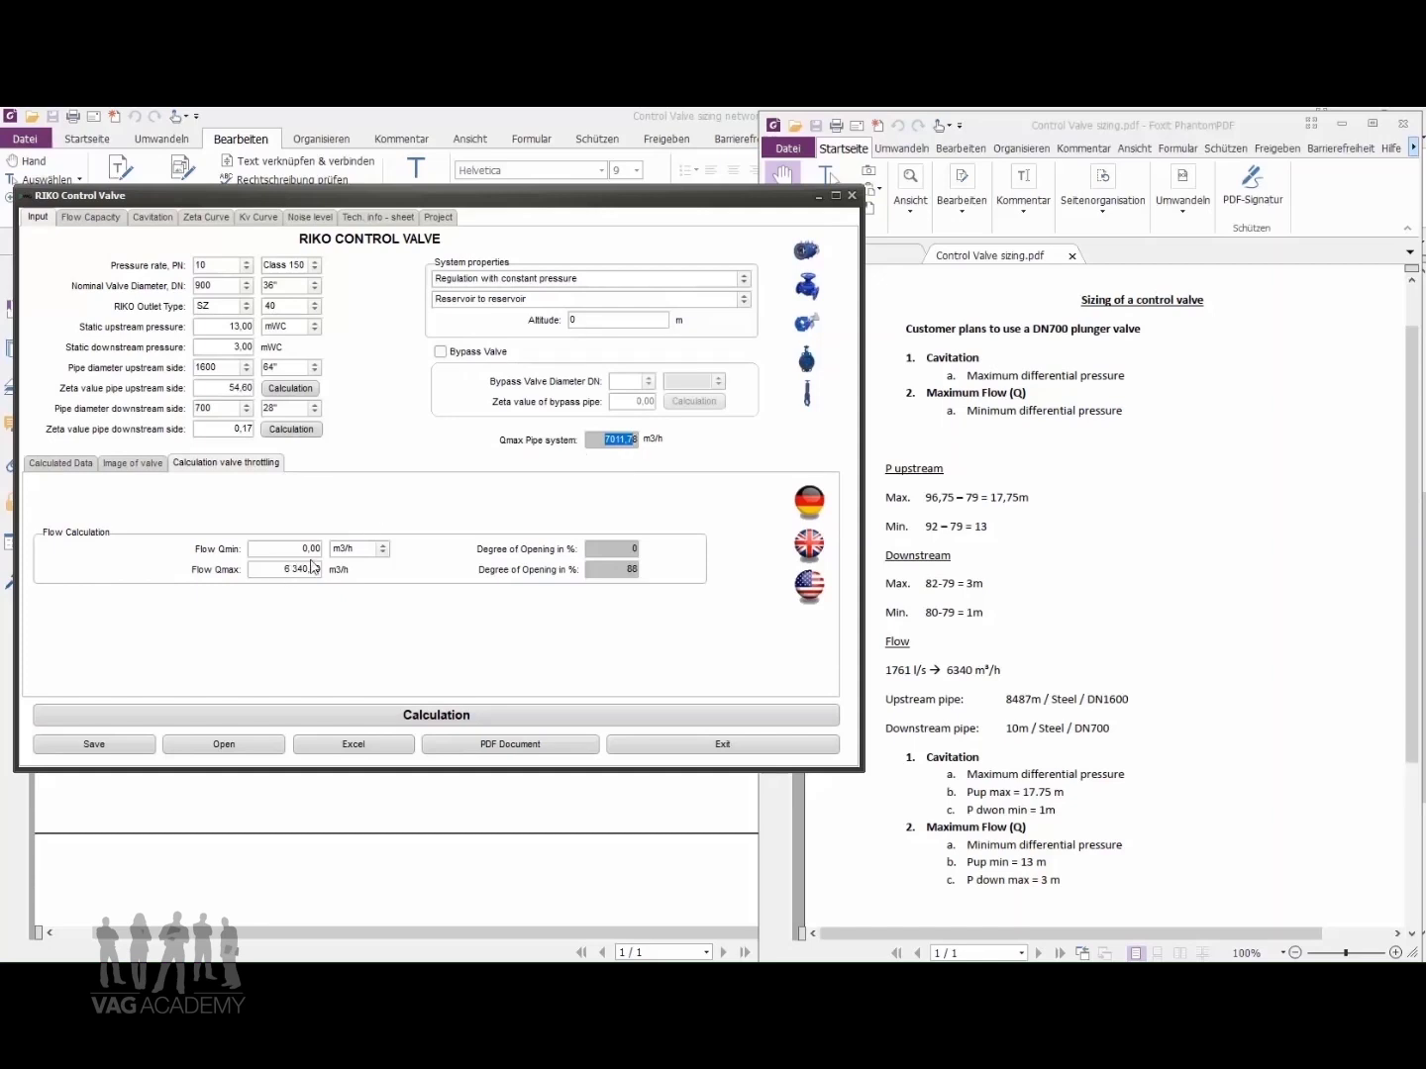
{"action": "left_click", "coordinate": [93, 218]}
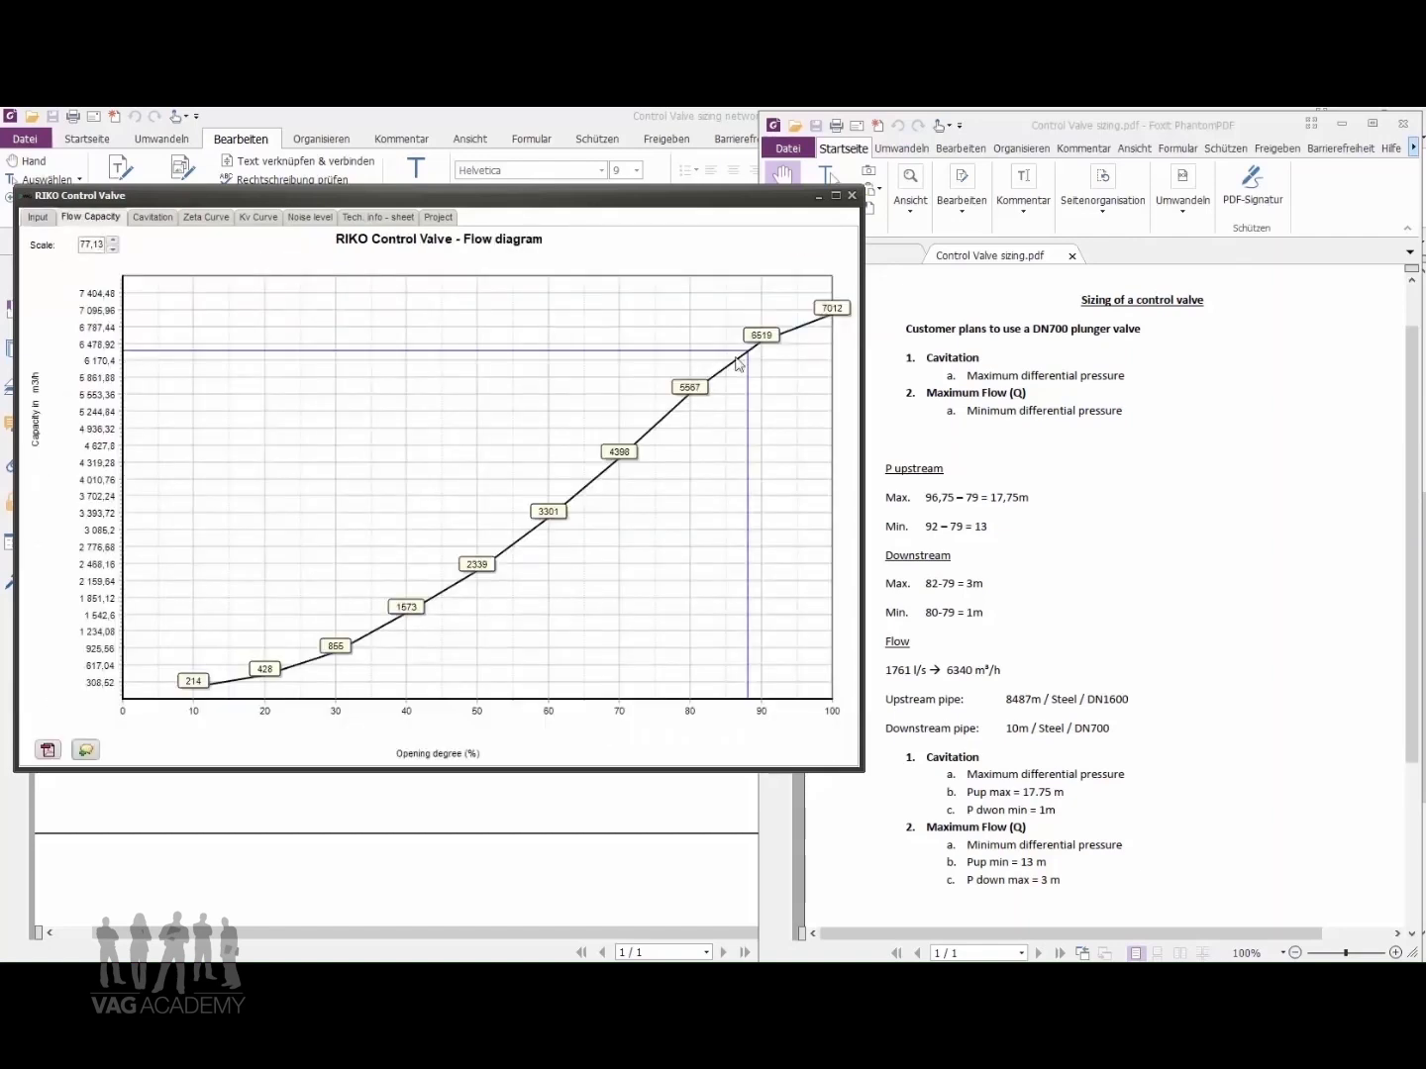
{"action": "left_click", "coordinate": [151, 219]}
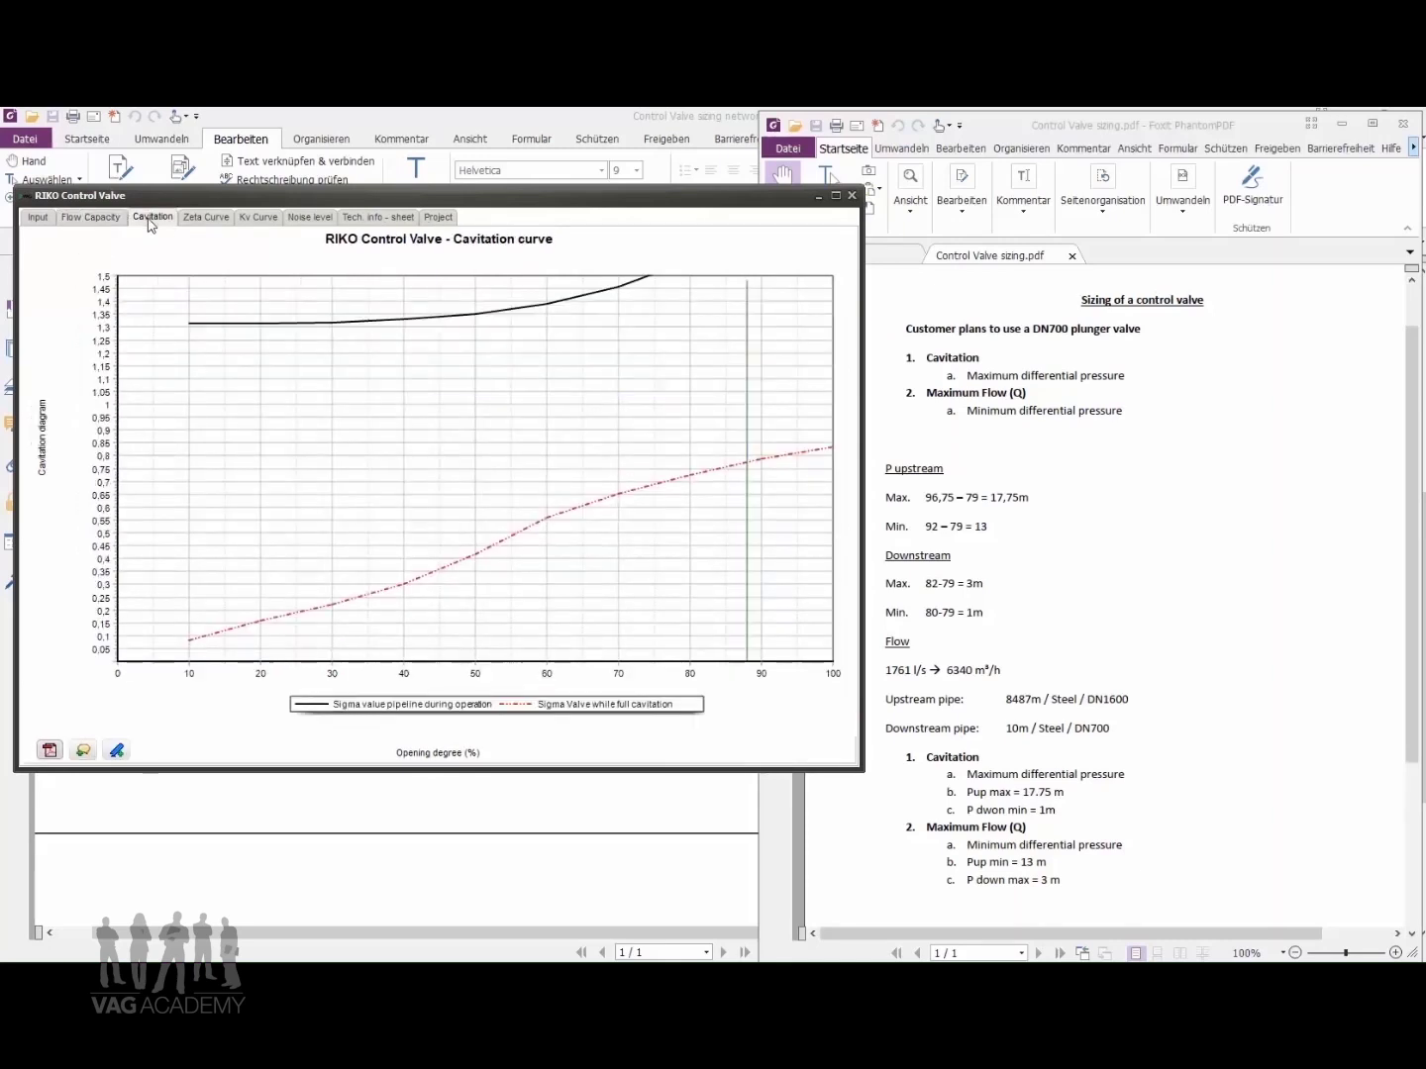
{"action": "left_click", "coordinate": [201, 222]}
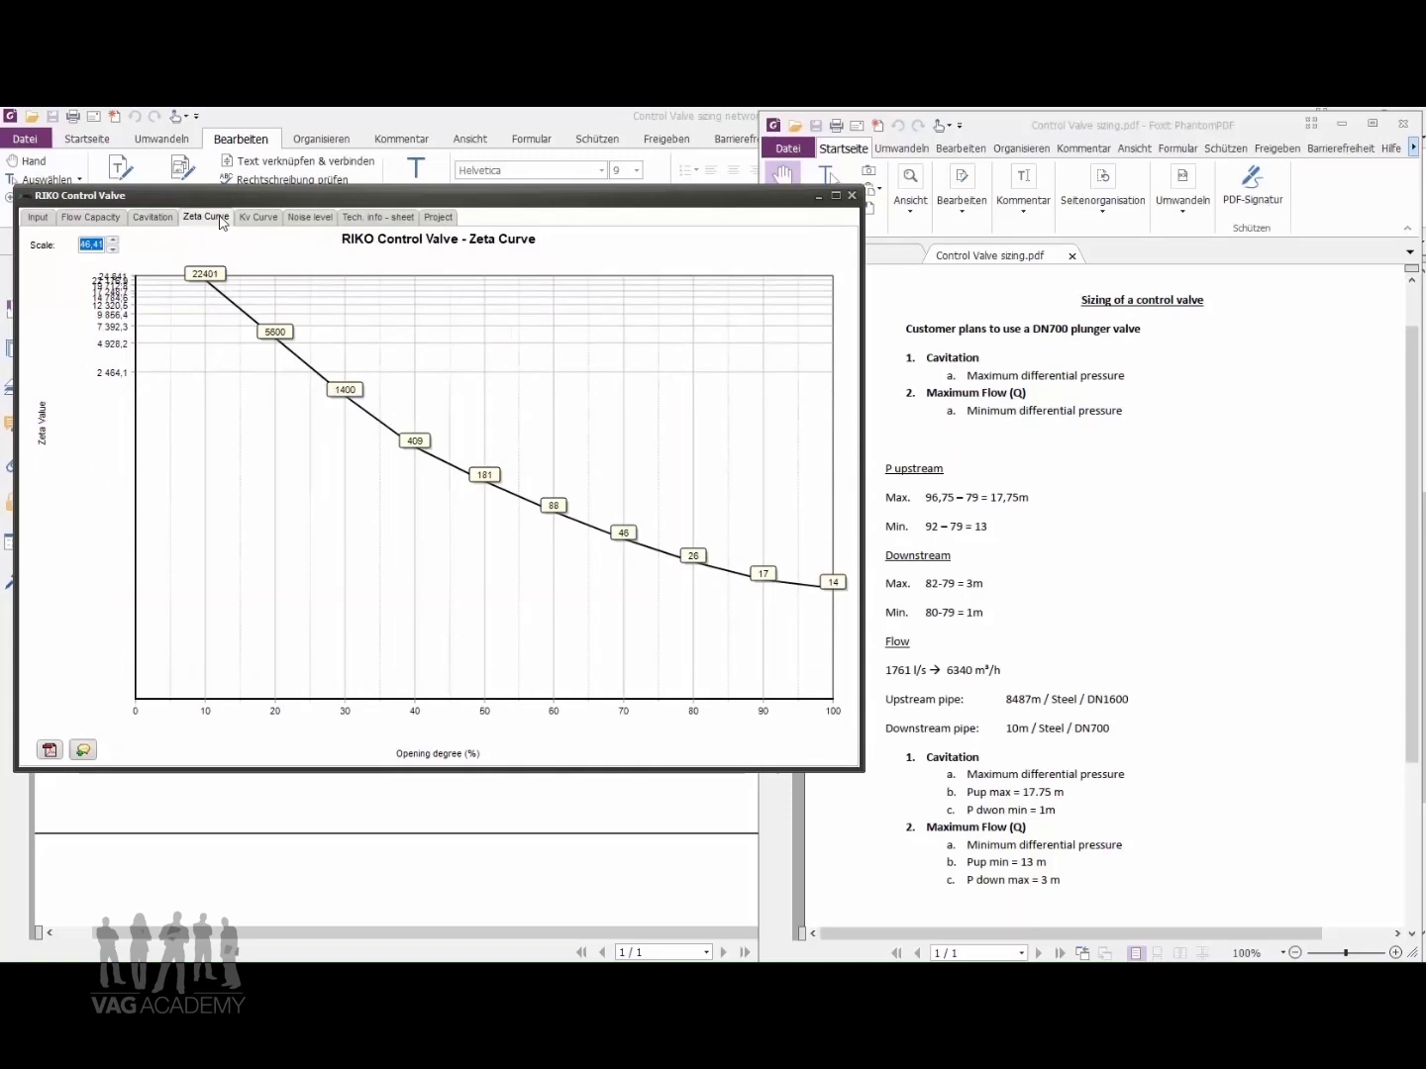
{"action": "left_click", "coordinate": [271, 218]}
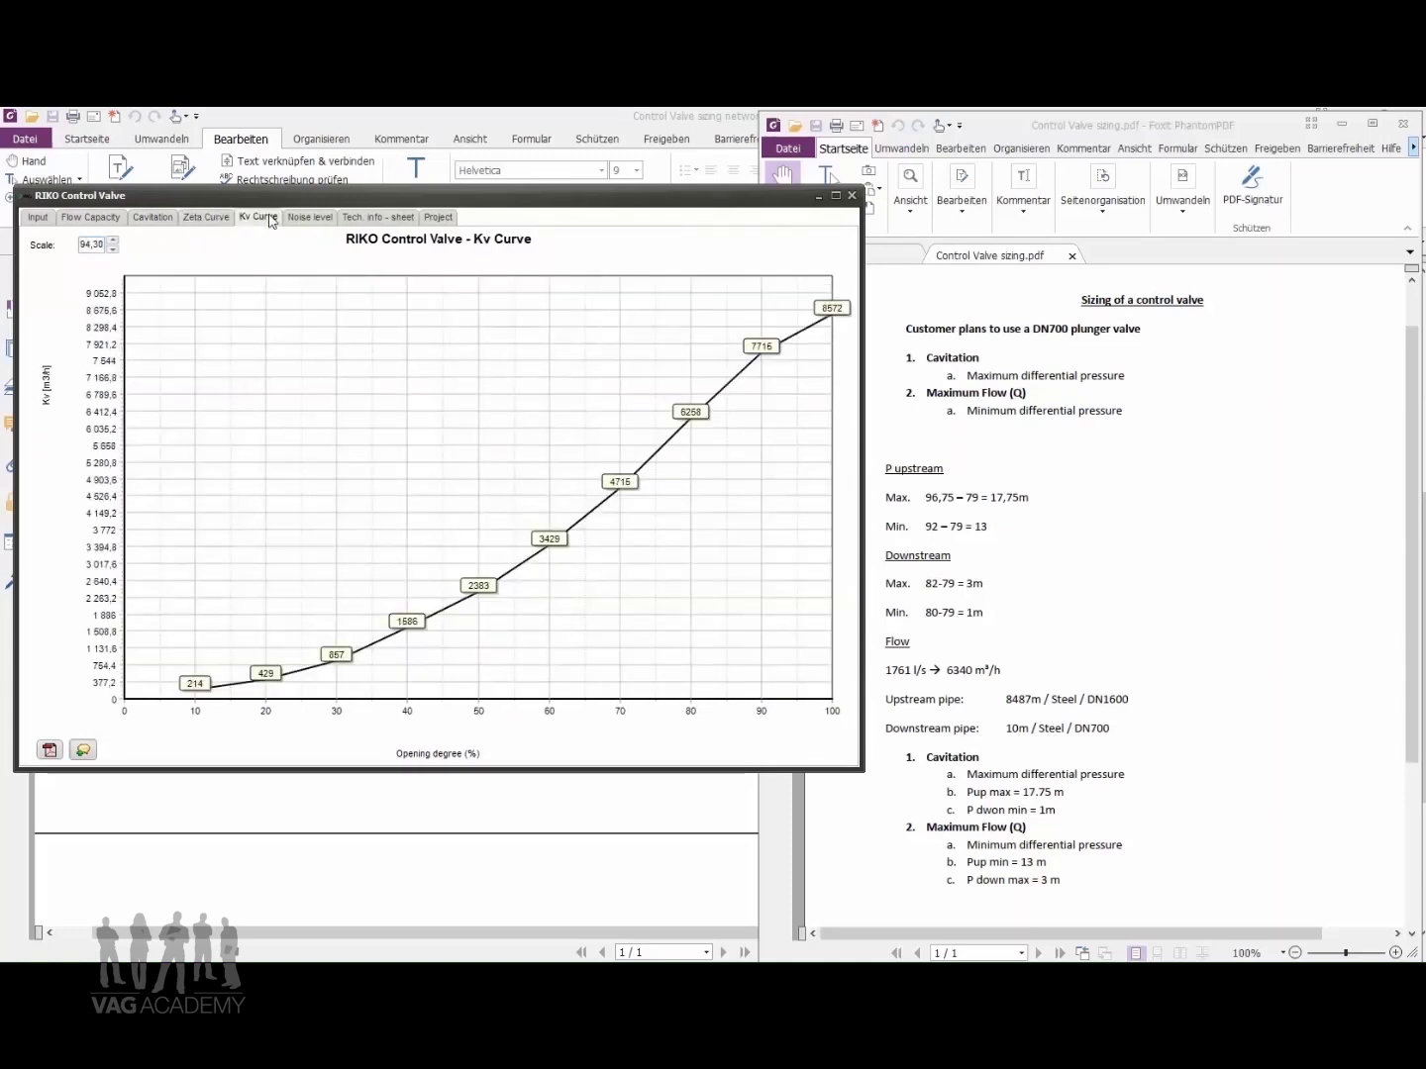
{"action": "left_click", "coordinate": [100, 221]}
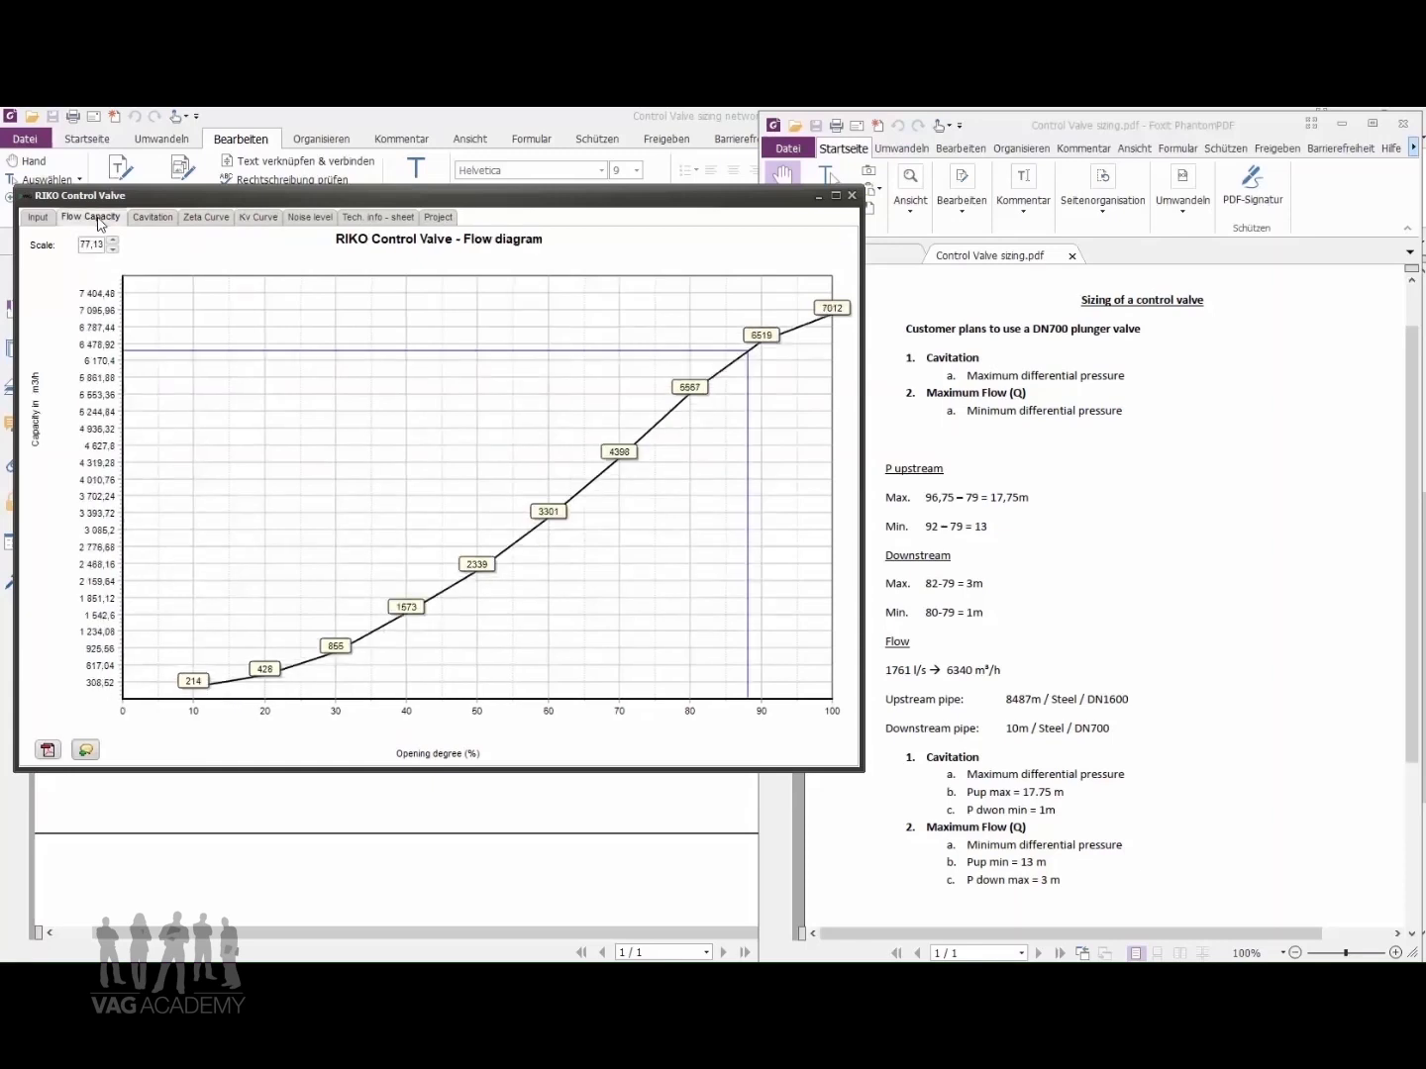
{"action": "left_click", "coordinate": [31, 222]}
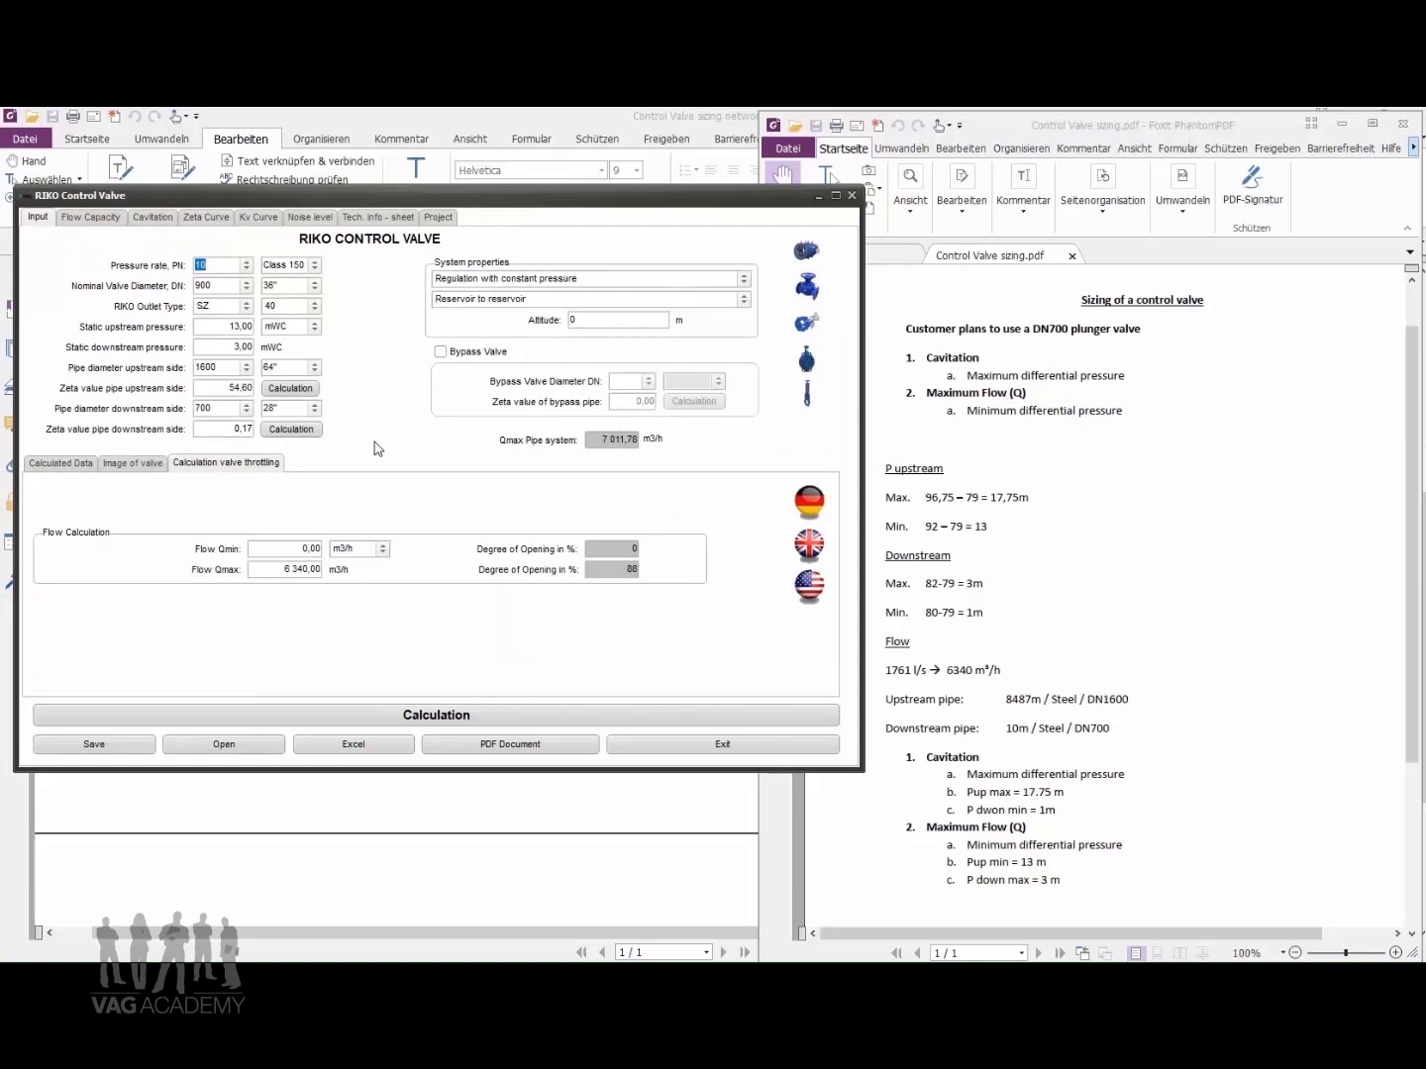